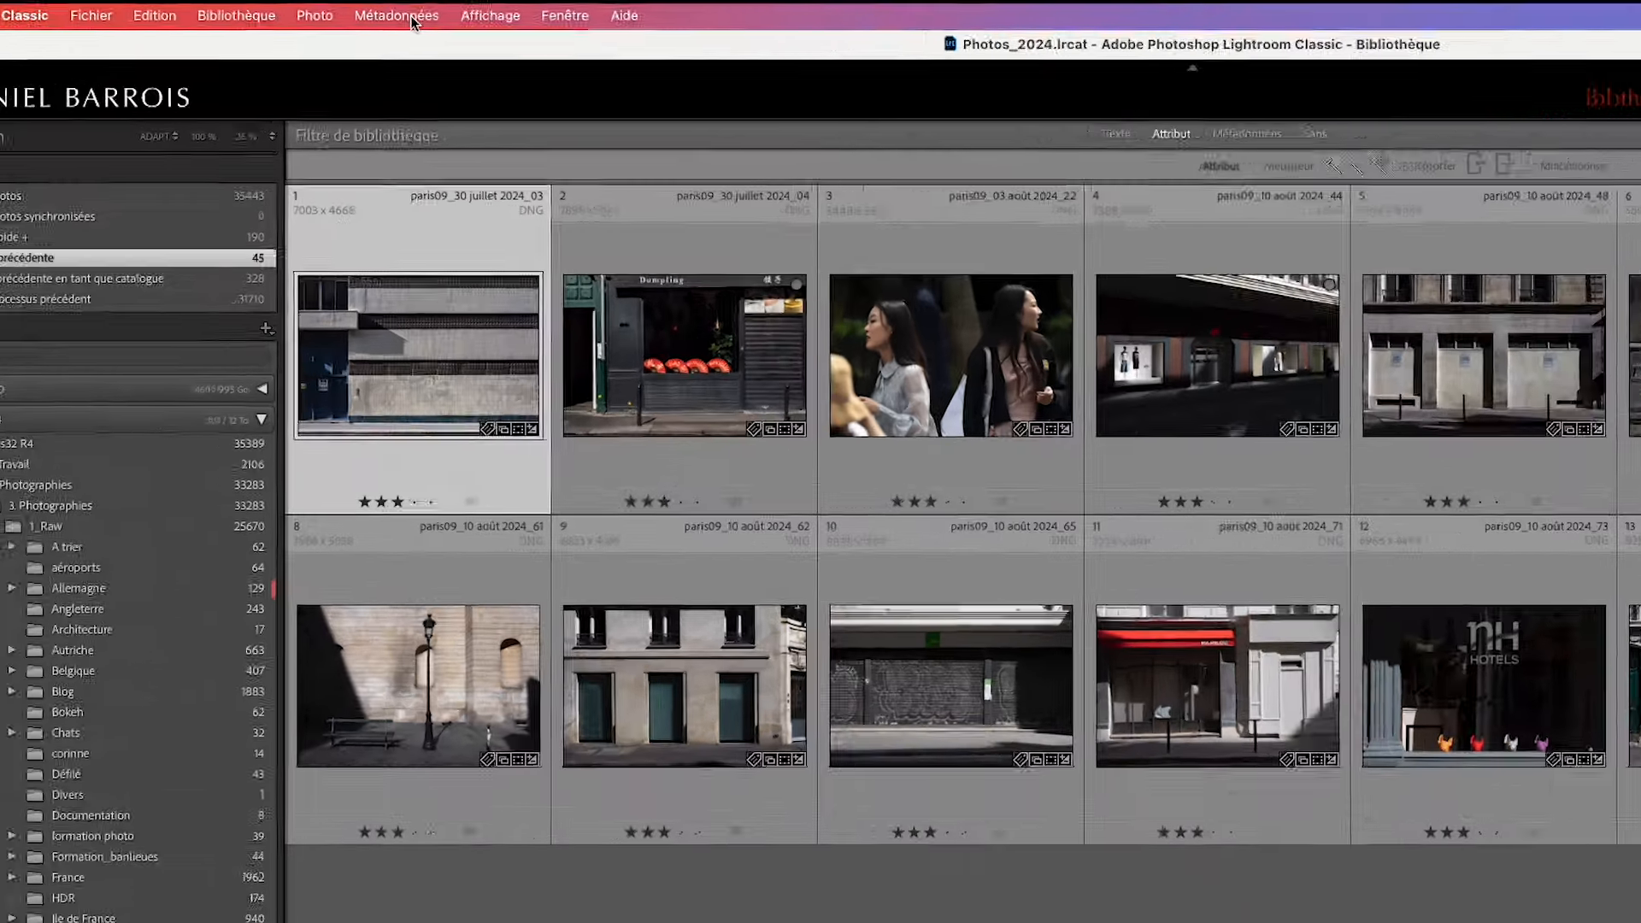
Open the colour label set for editing and examine the custom preset's labels for images, folders and collections
click(334, 8)
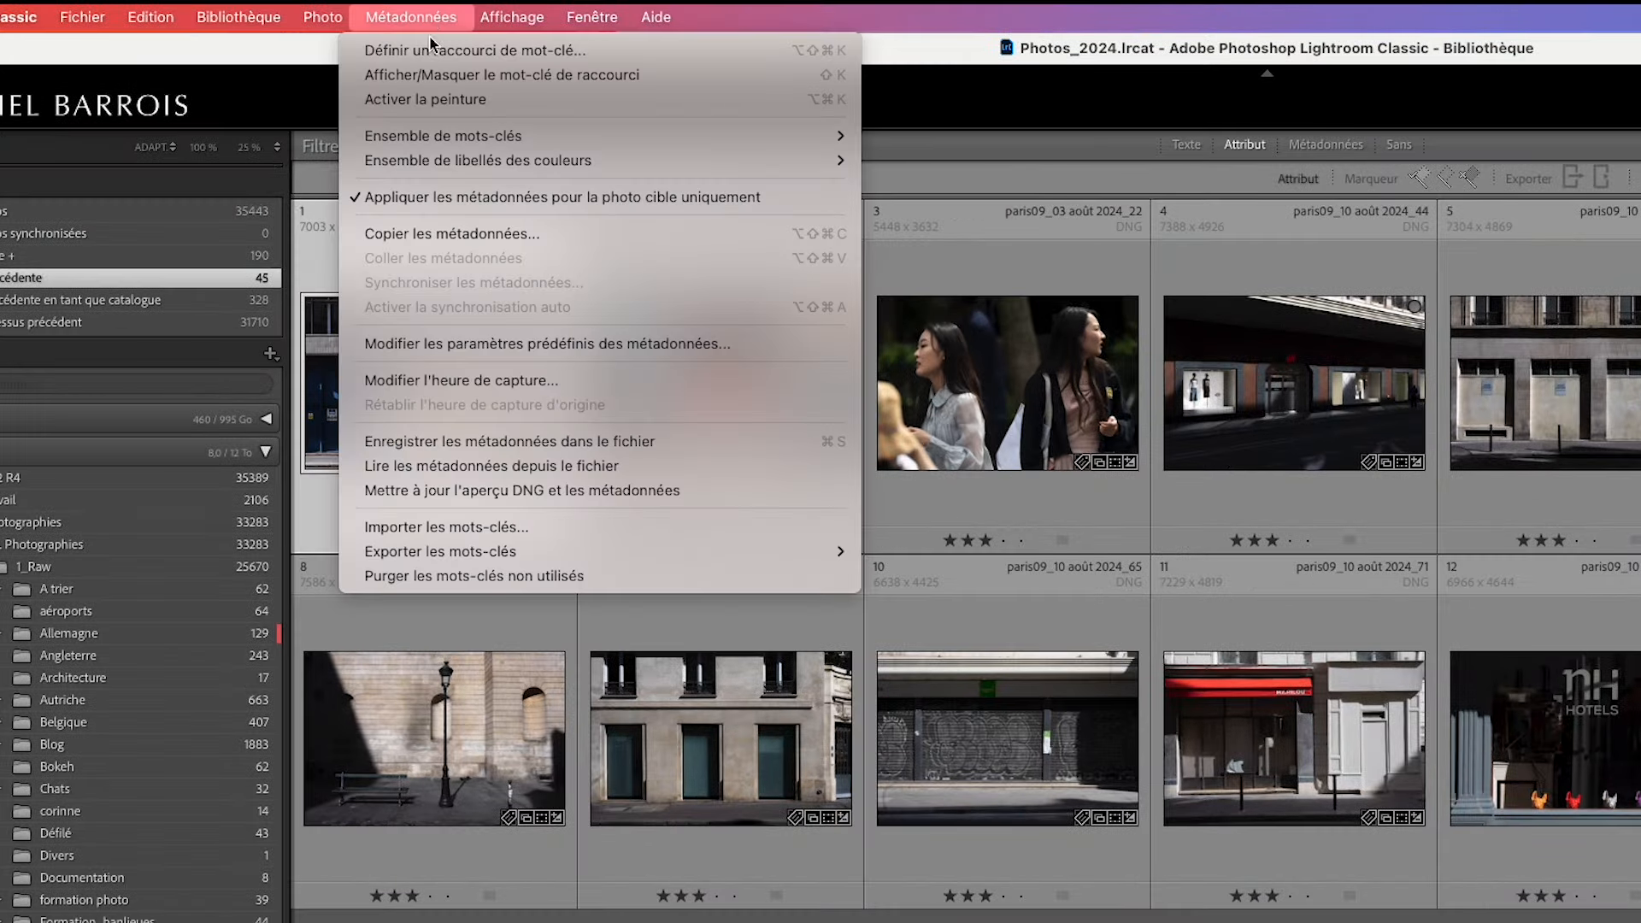
mouse_move(443, 163)
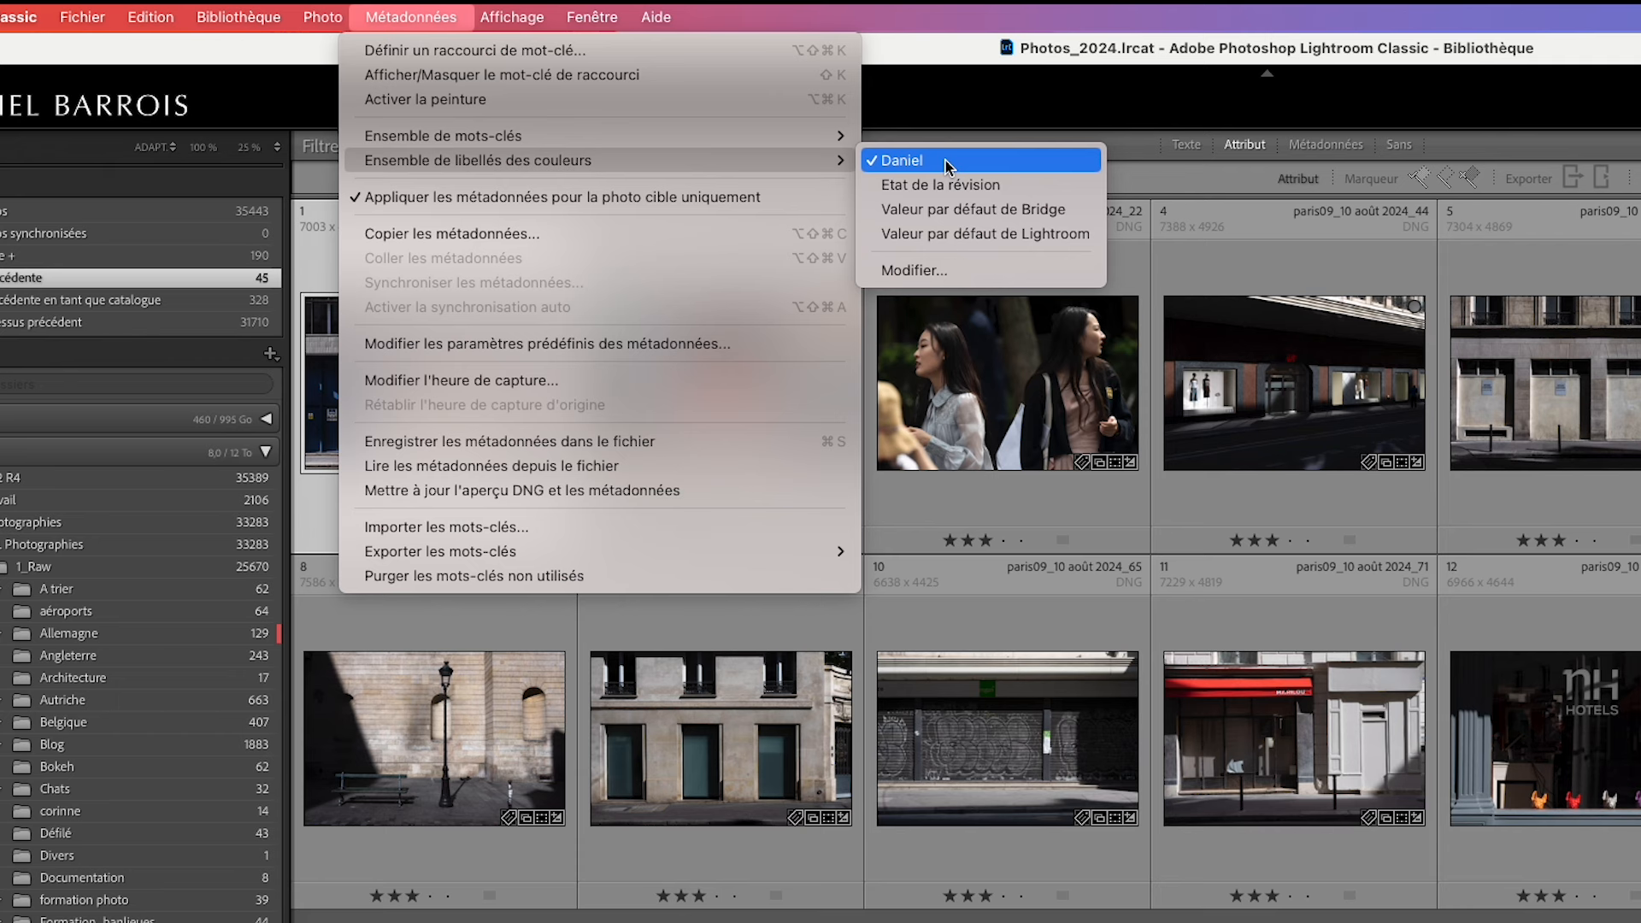
mouse_move(582, 140)
click(915, 271)
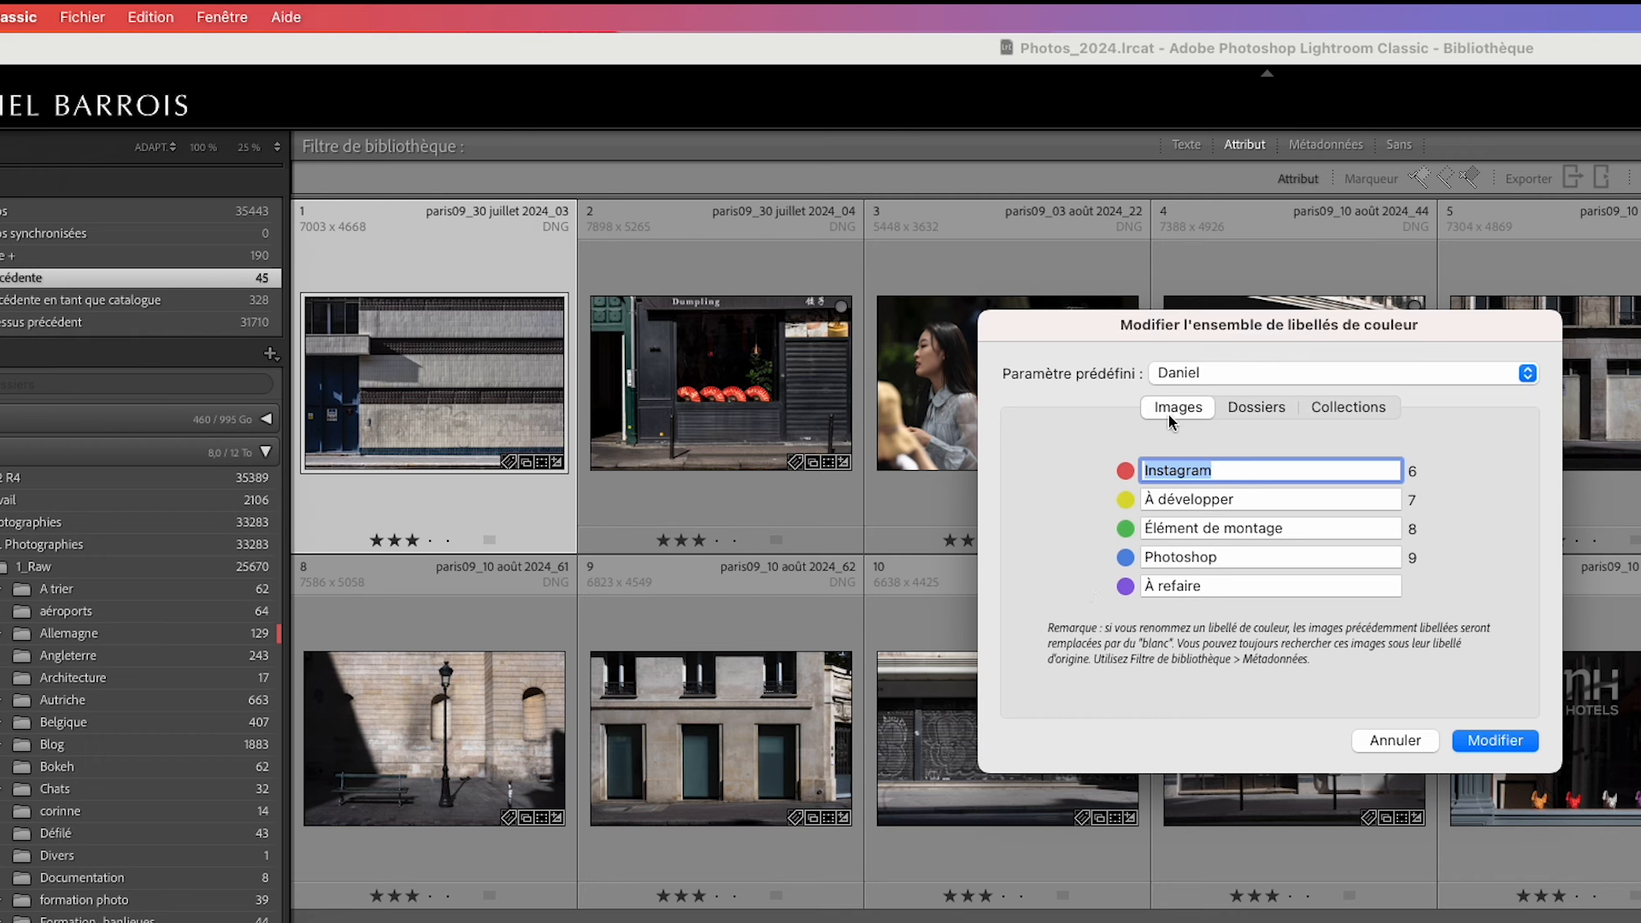
click(1269, 413)
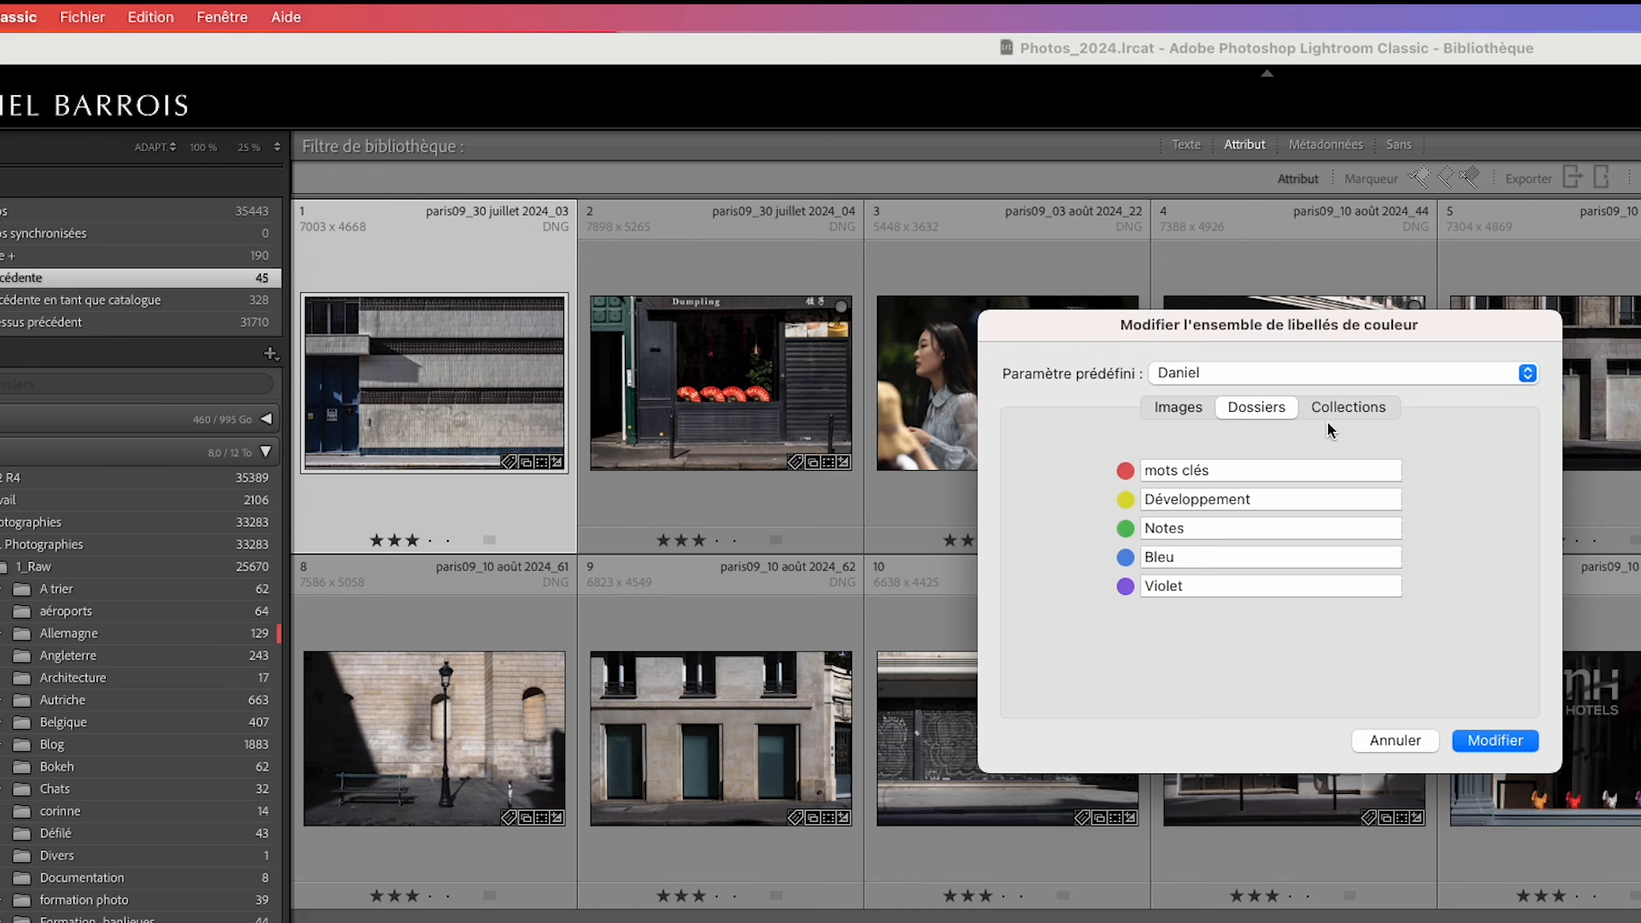
click(1361, 407)
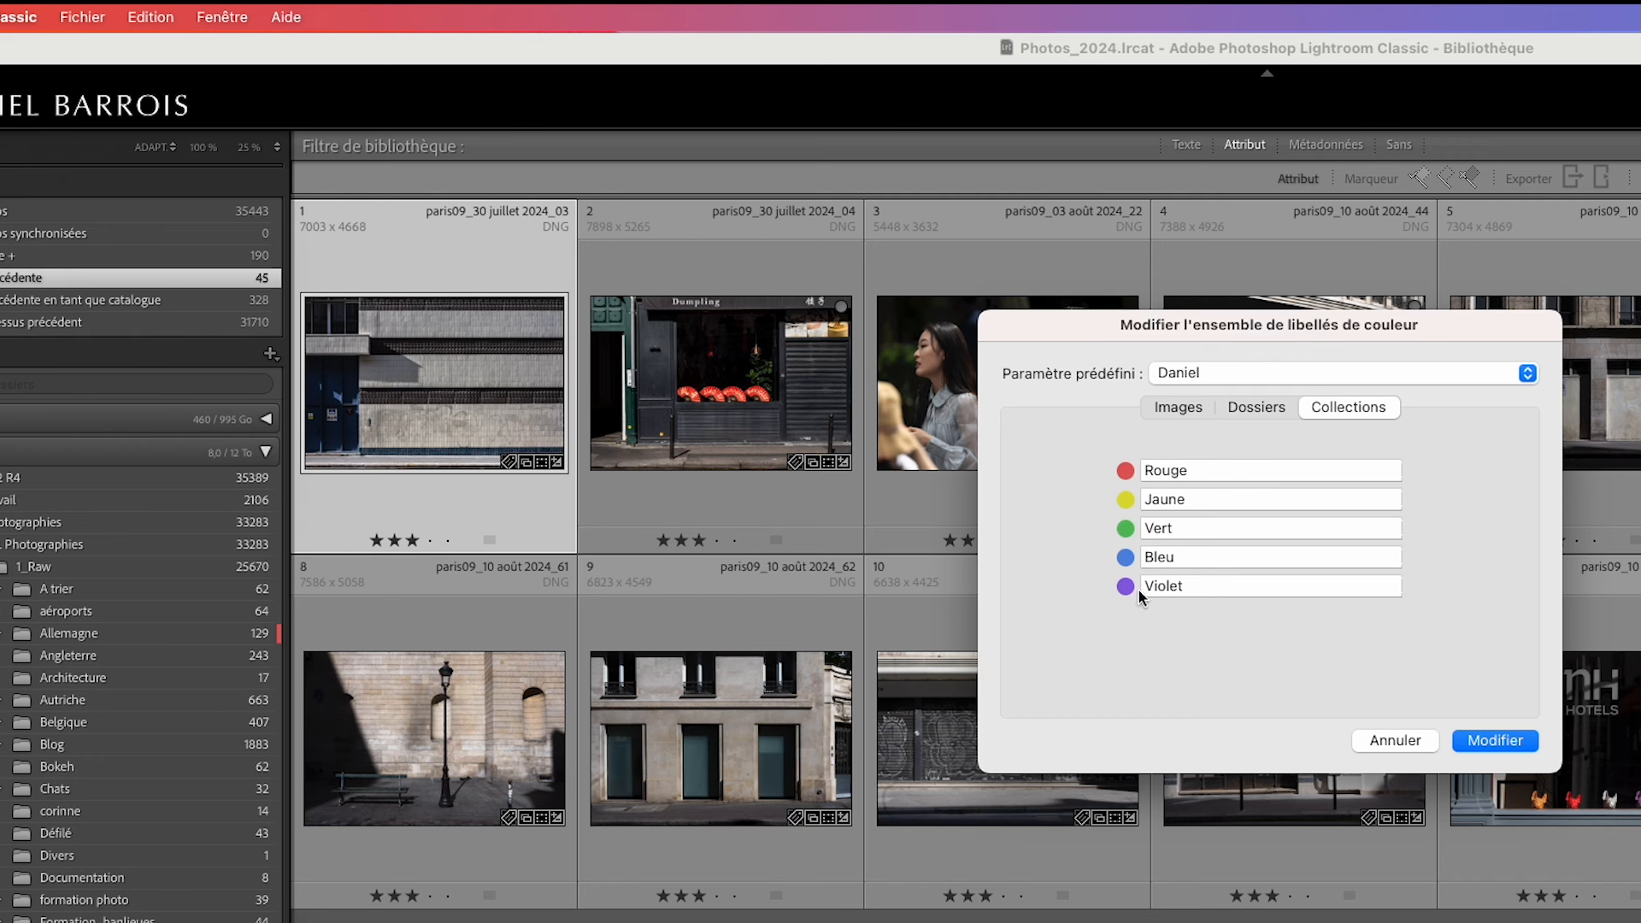
click(1177, 407)
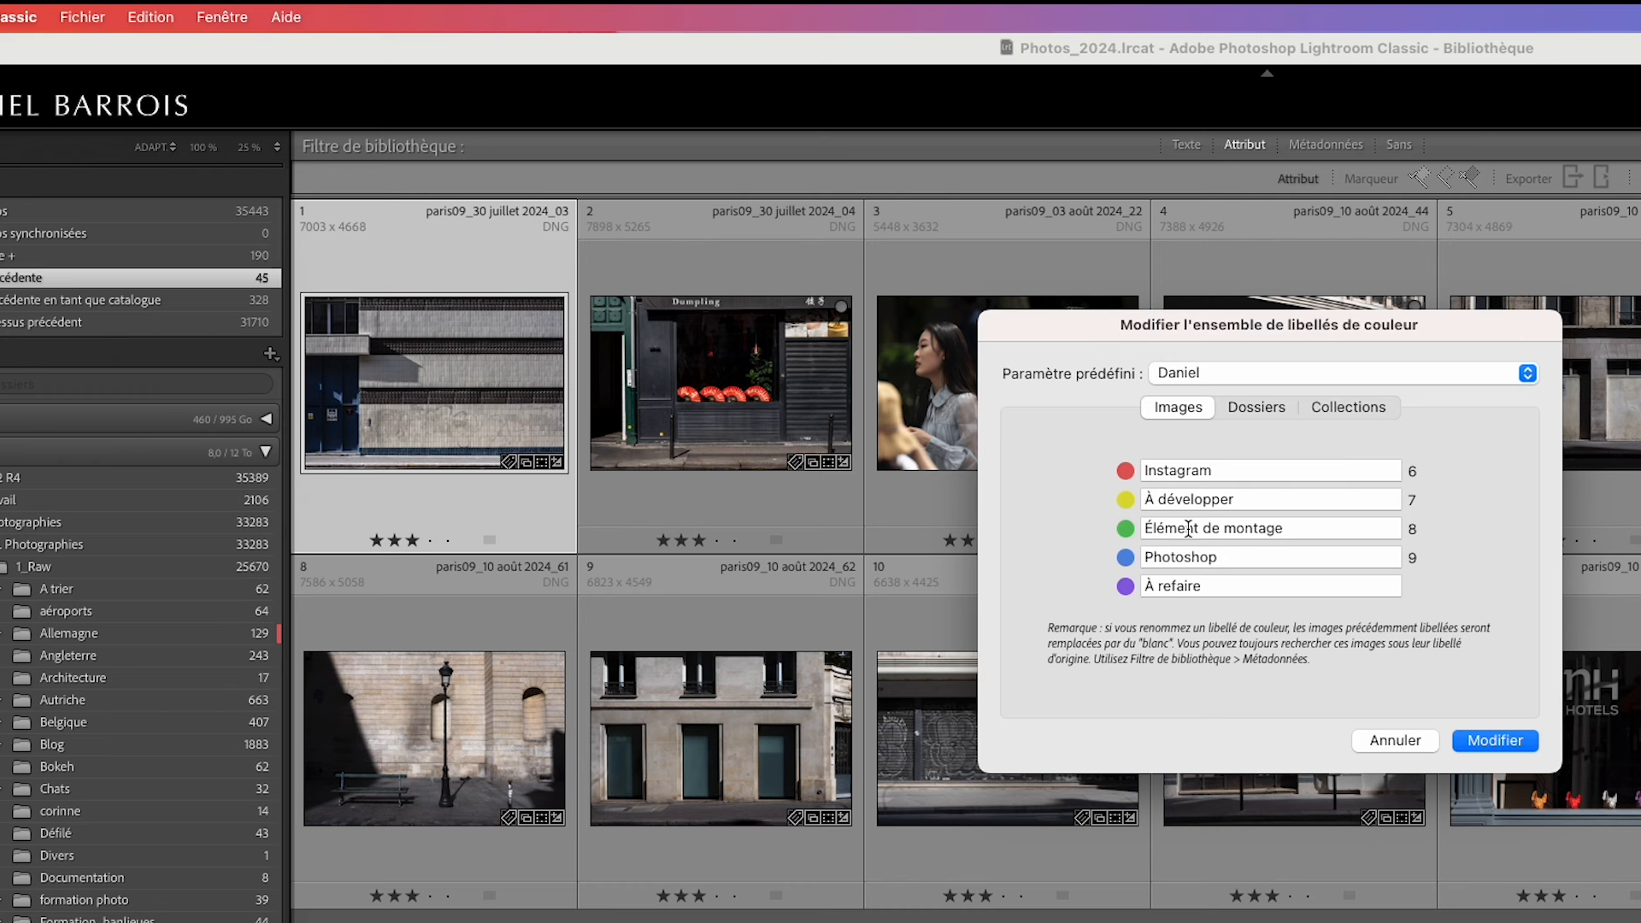
Compare the Etat de la révision and Valeur par défaut de Bridge presets, then apply Valeur par défaut de Lightroom as the colour label set
click(1247, 377)
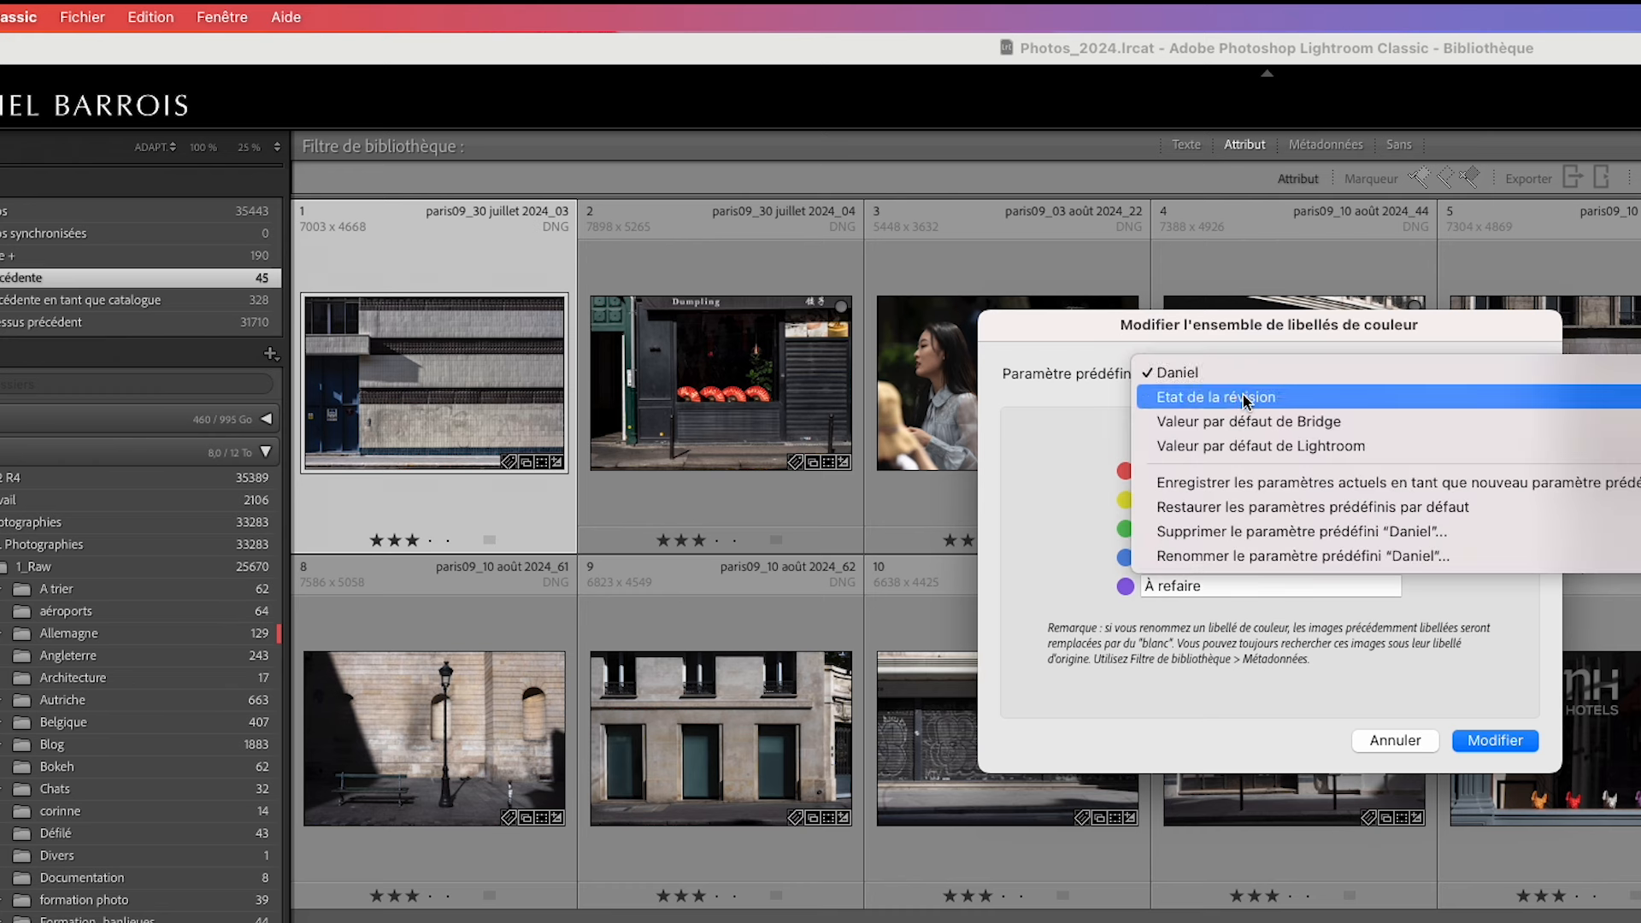
click(1243, 397)
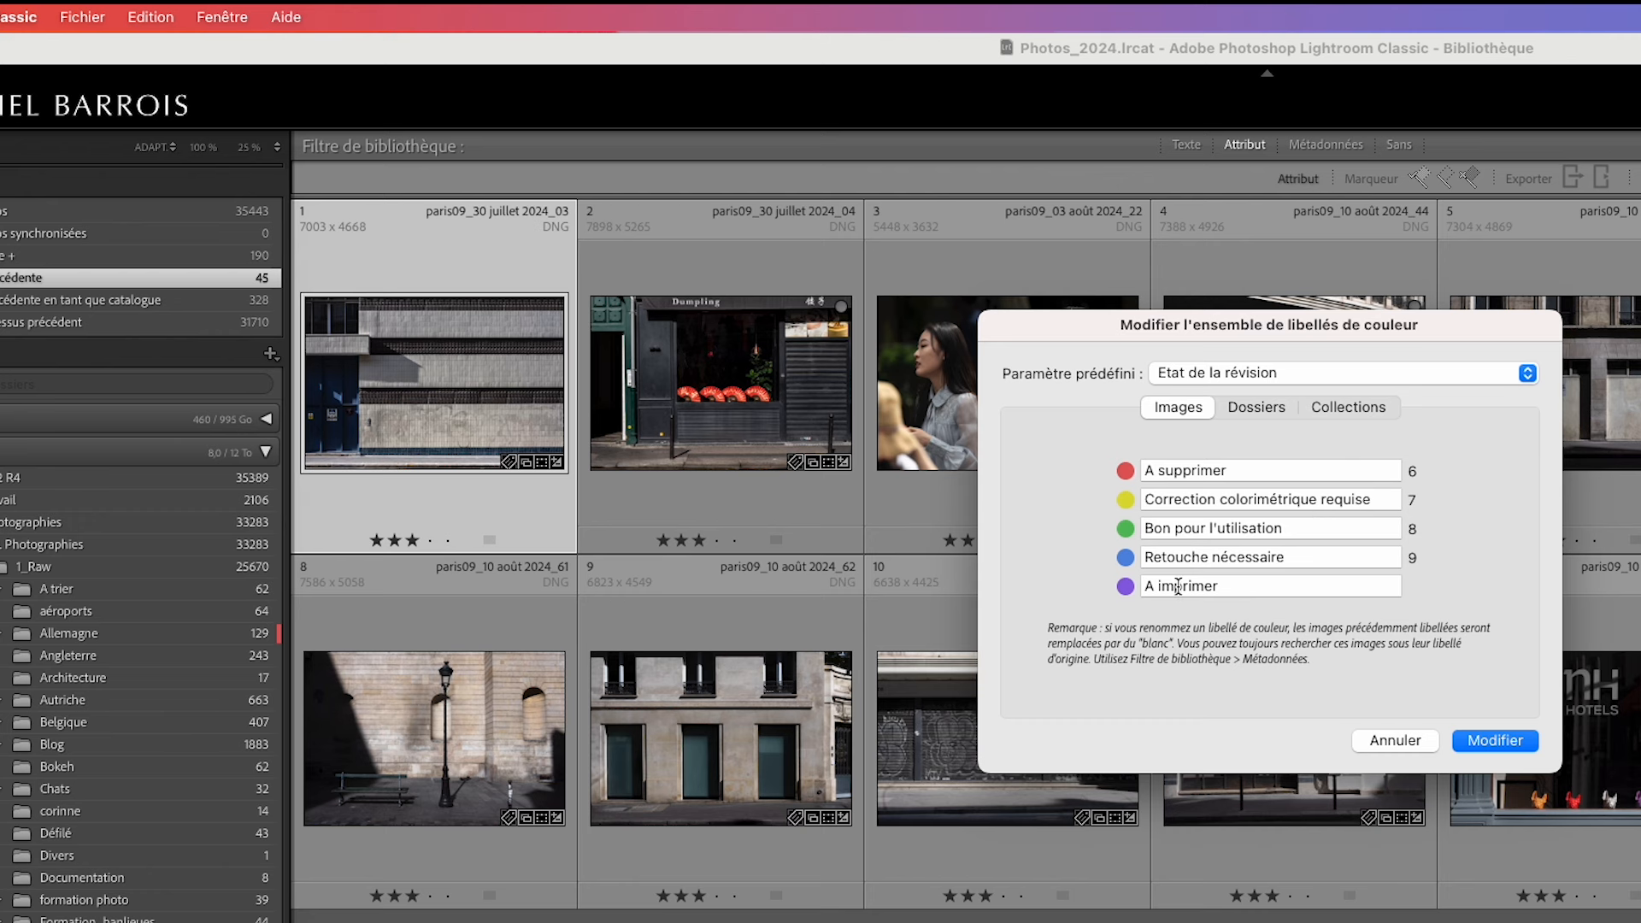
click(1220, 374)
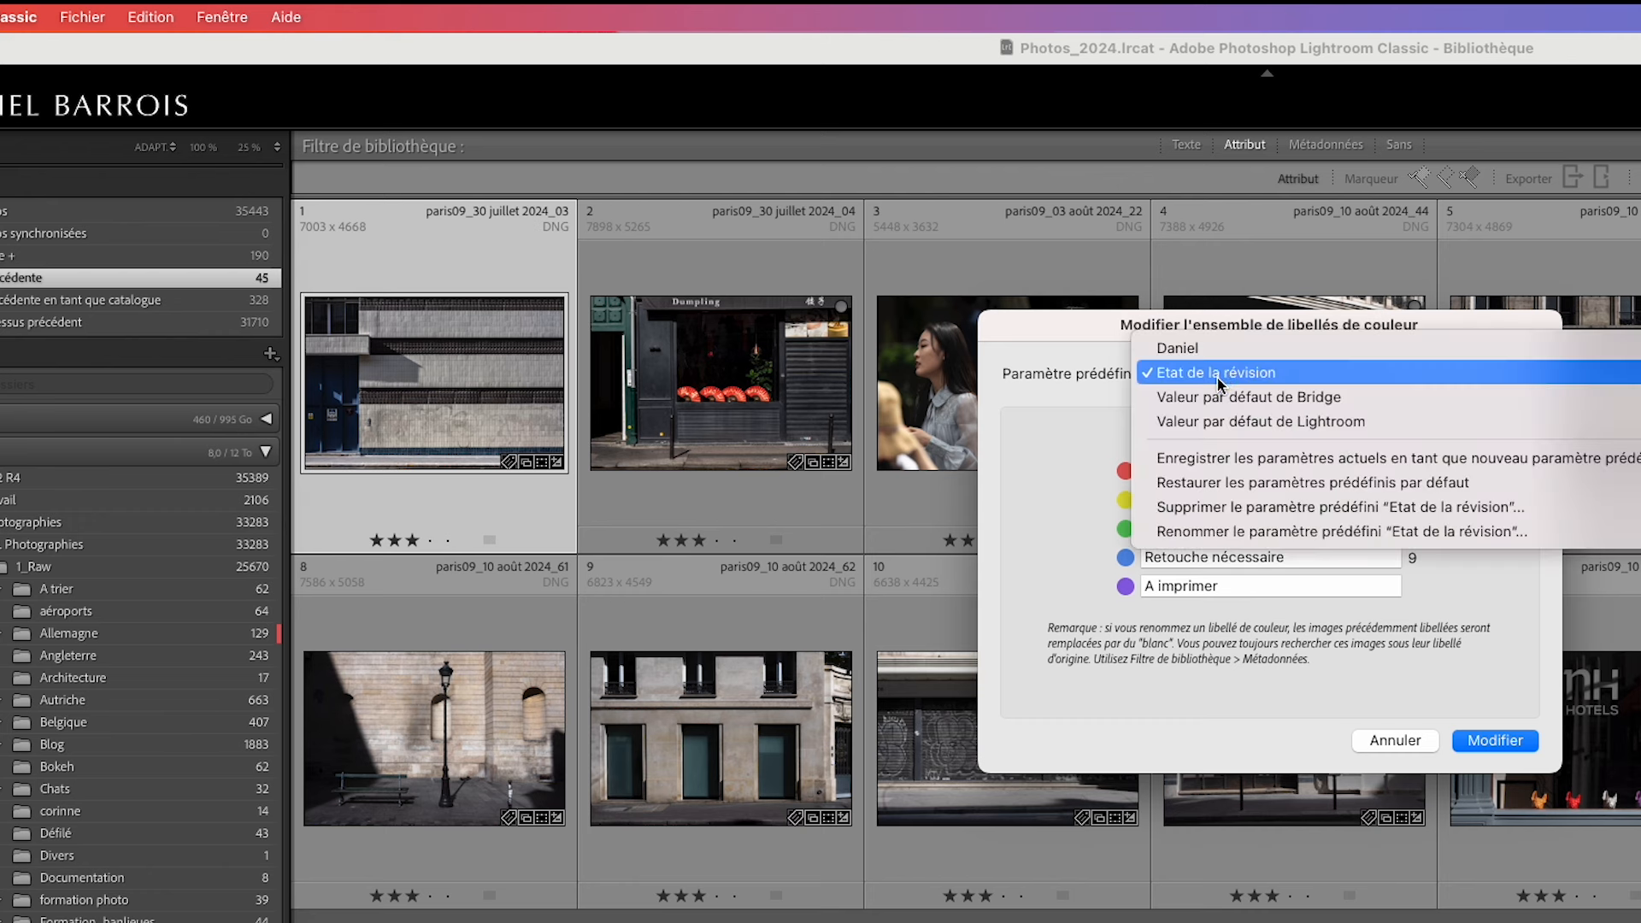
click(1220, 399)
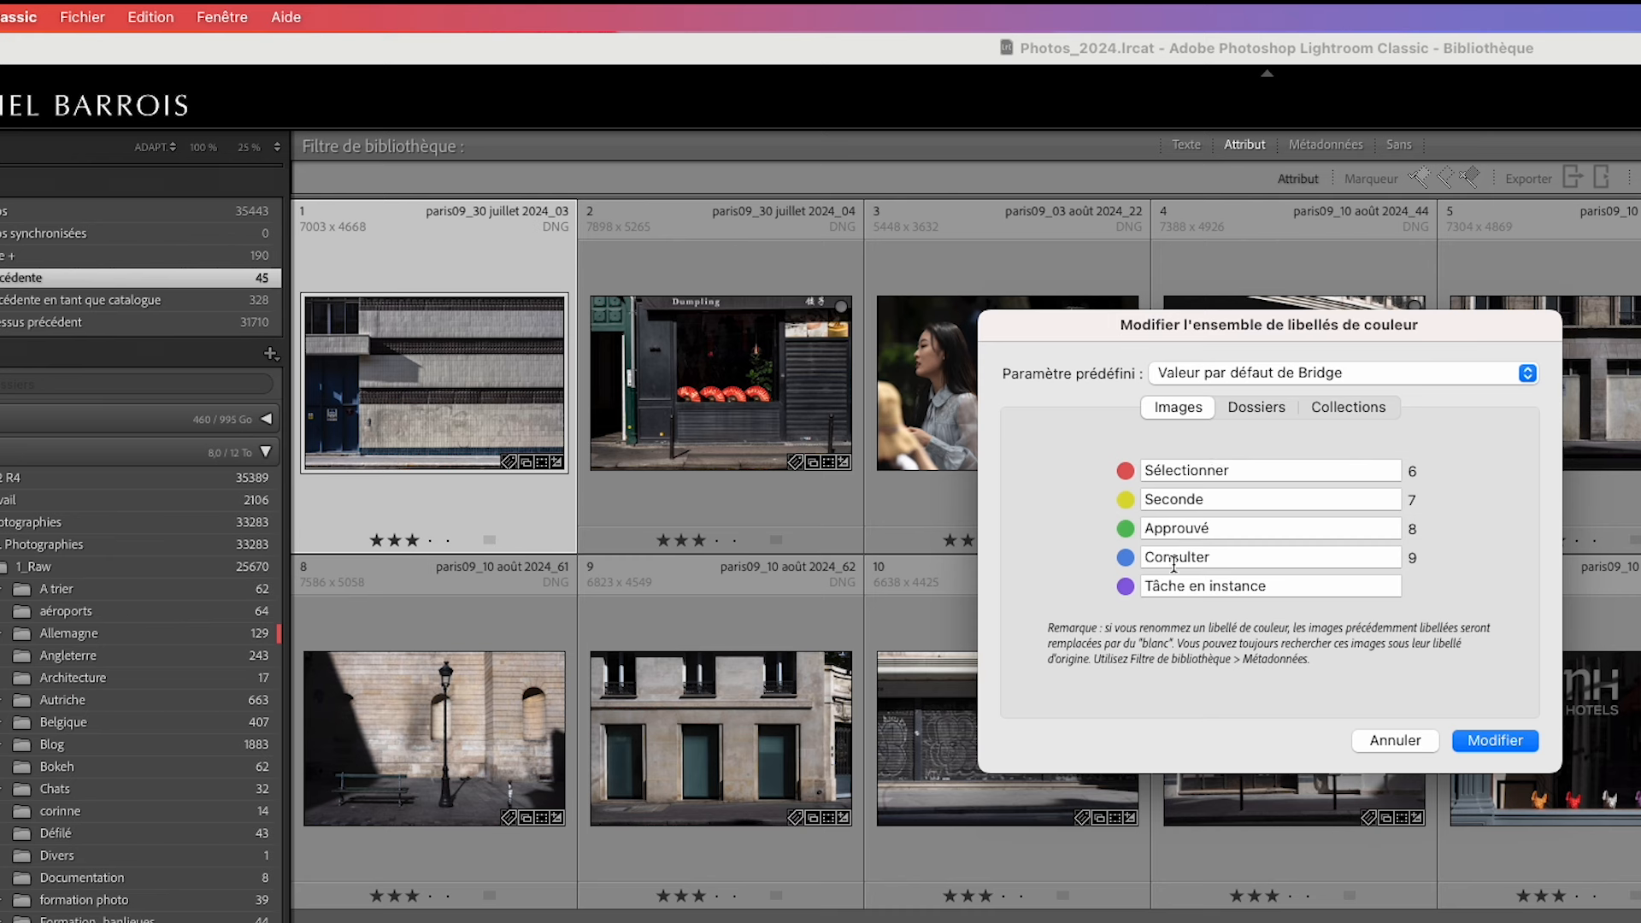
click(1282, 374)
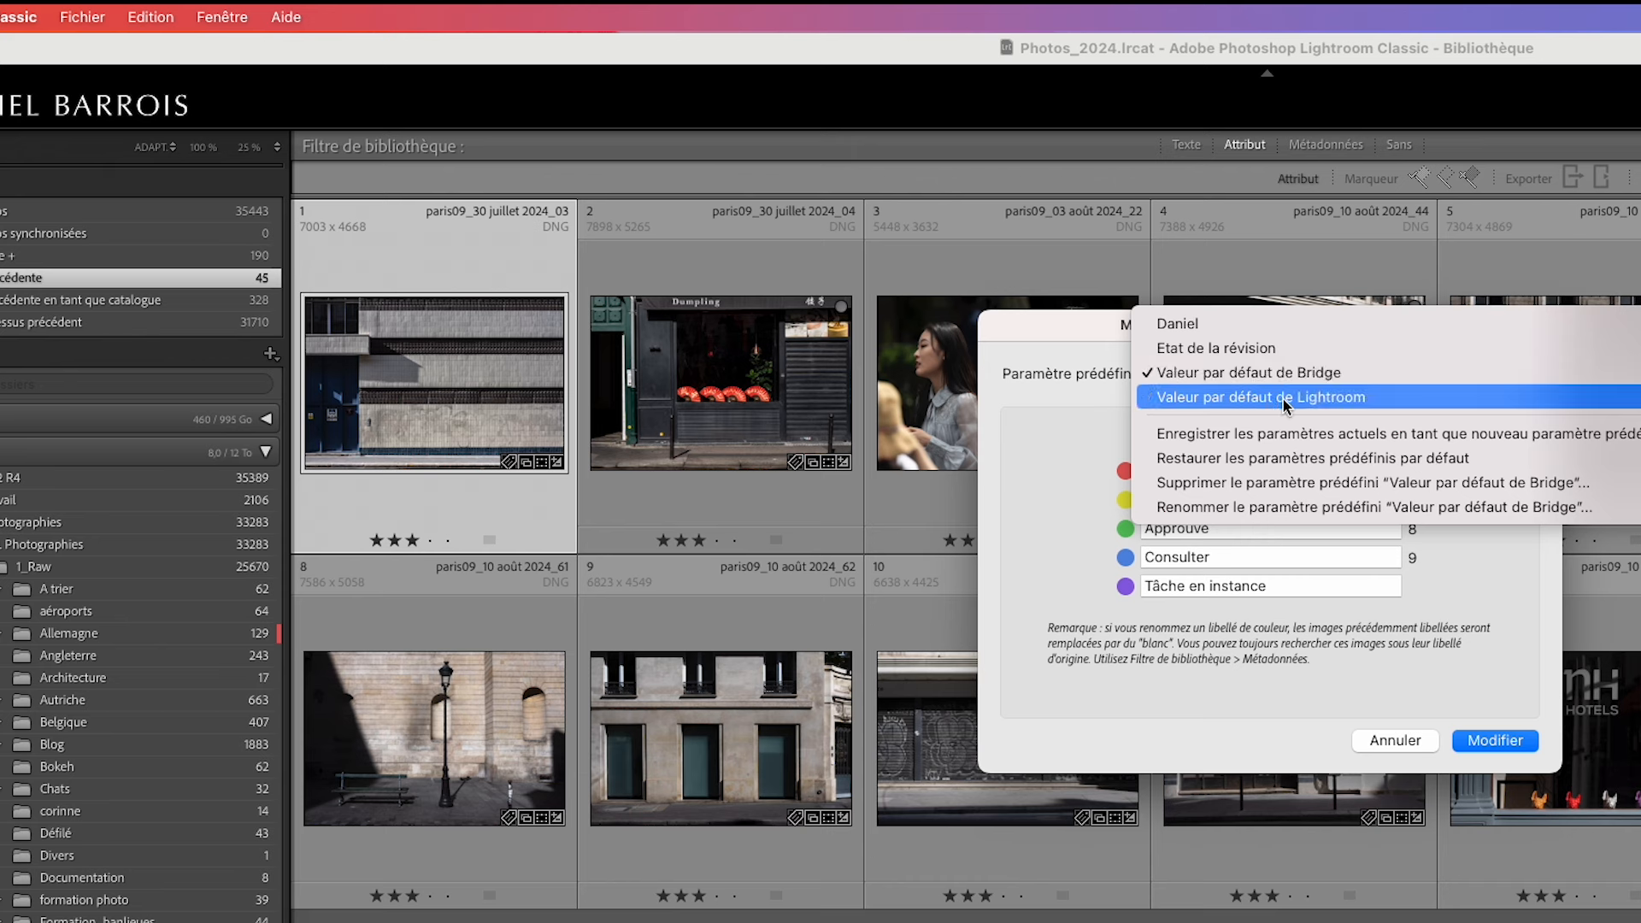
click(1284, 399)
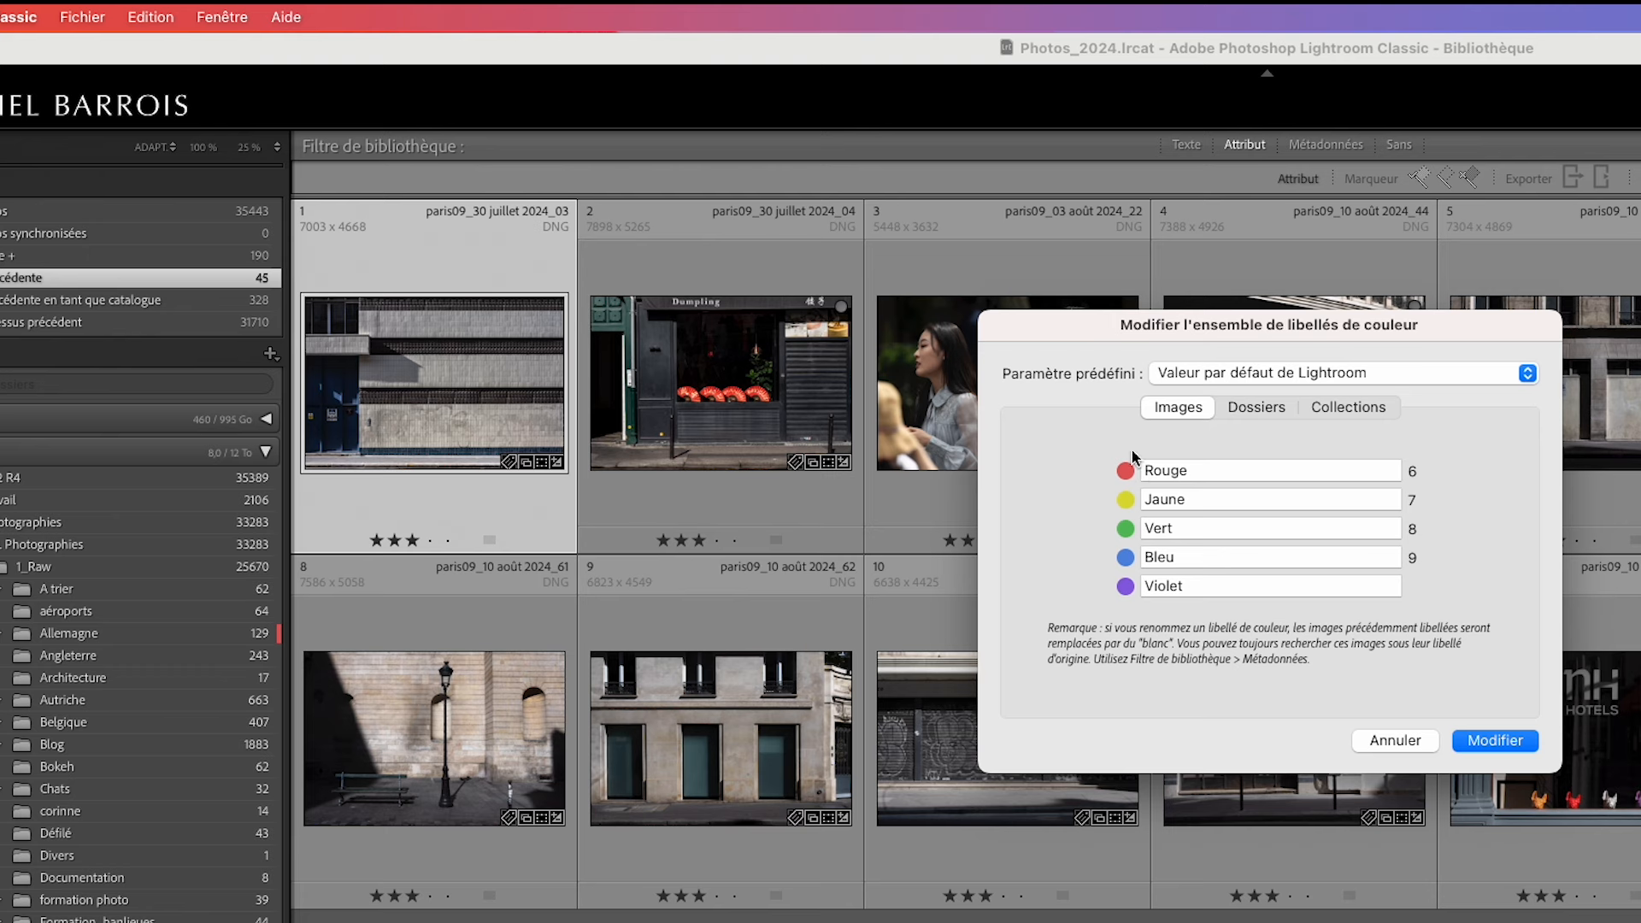
click(1508, 742)
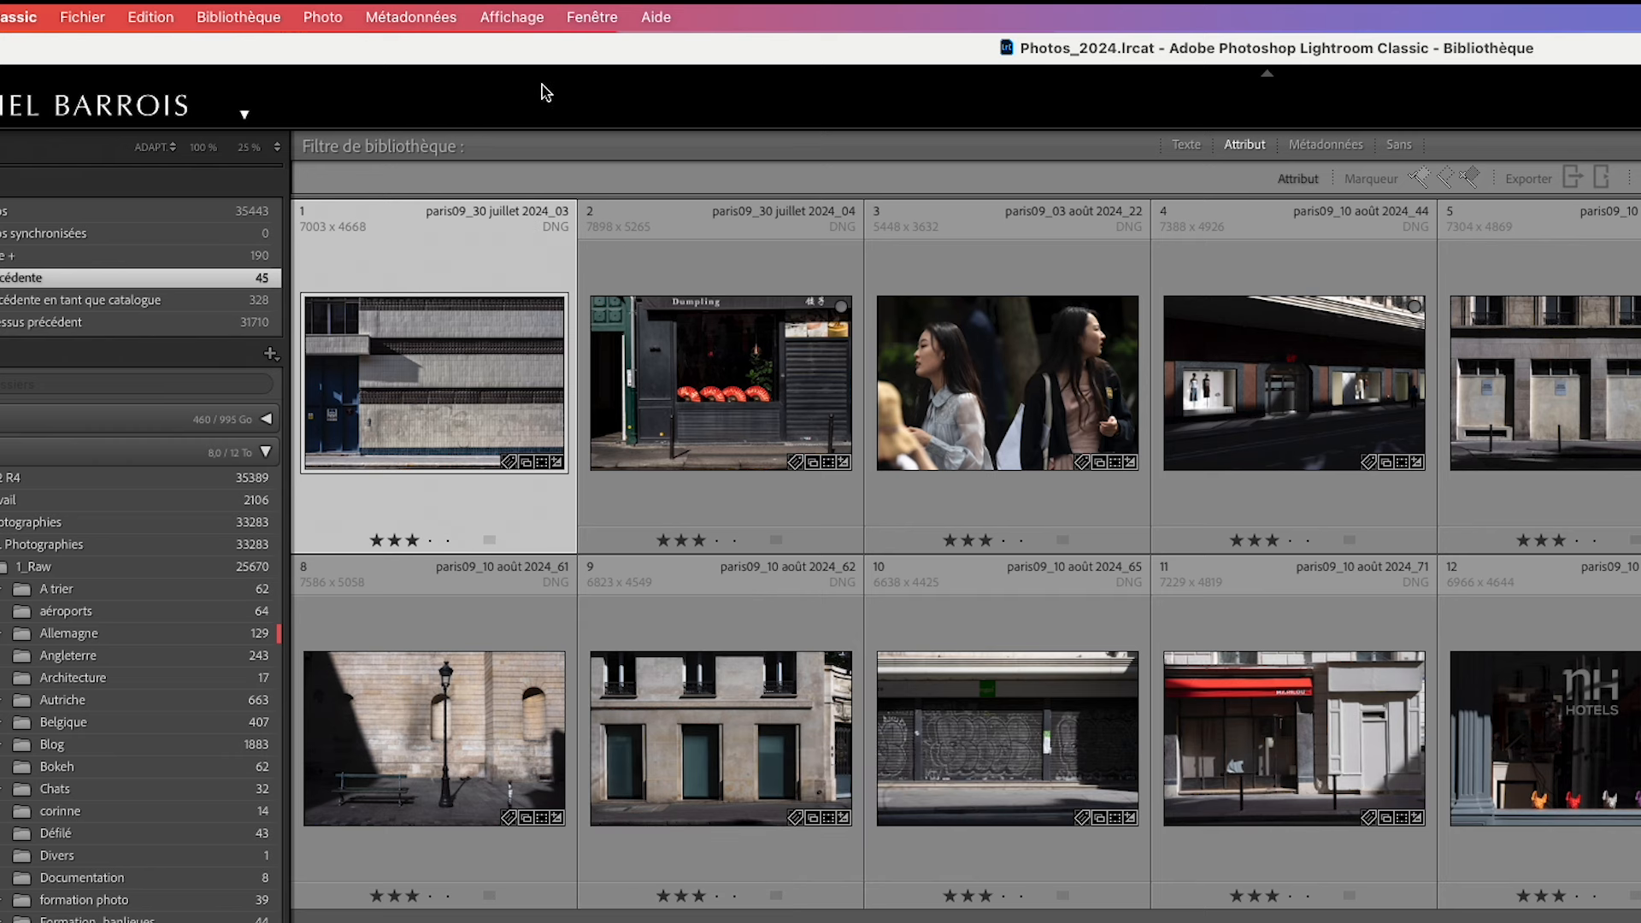
Rename the image colour labels: red notes, yellow développer, green approuver, blue À jeter and violet Diaporama
click(399, 19)
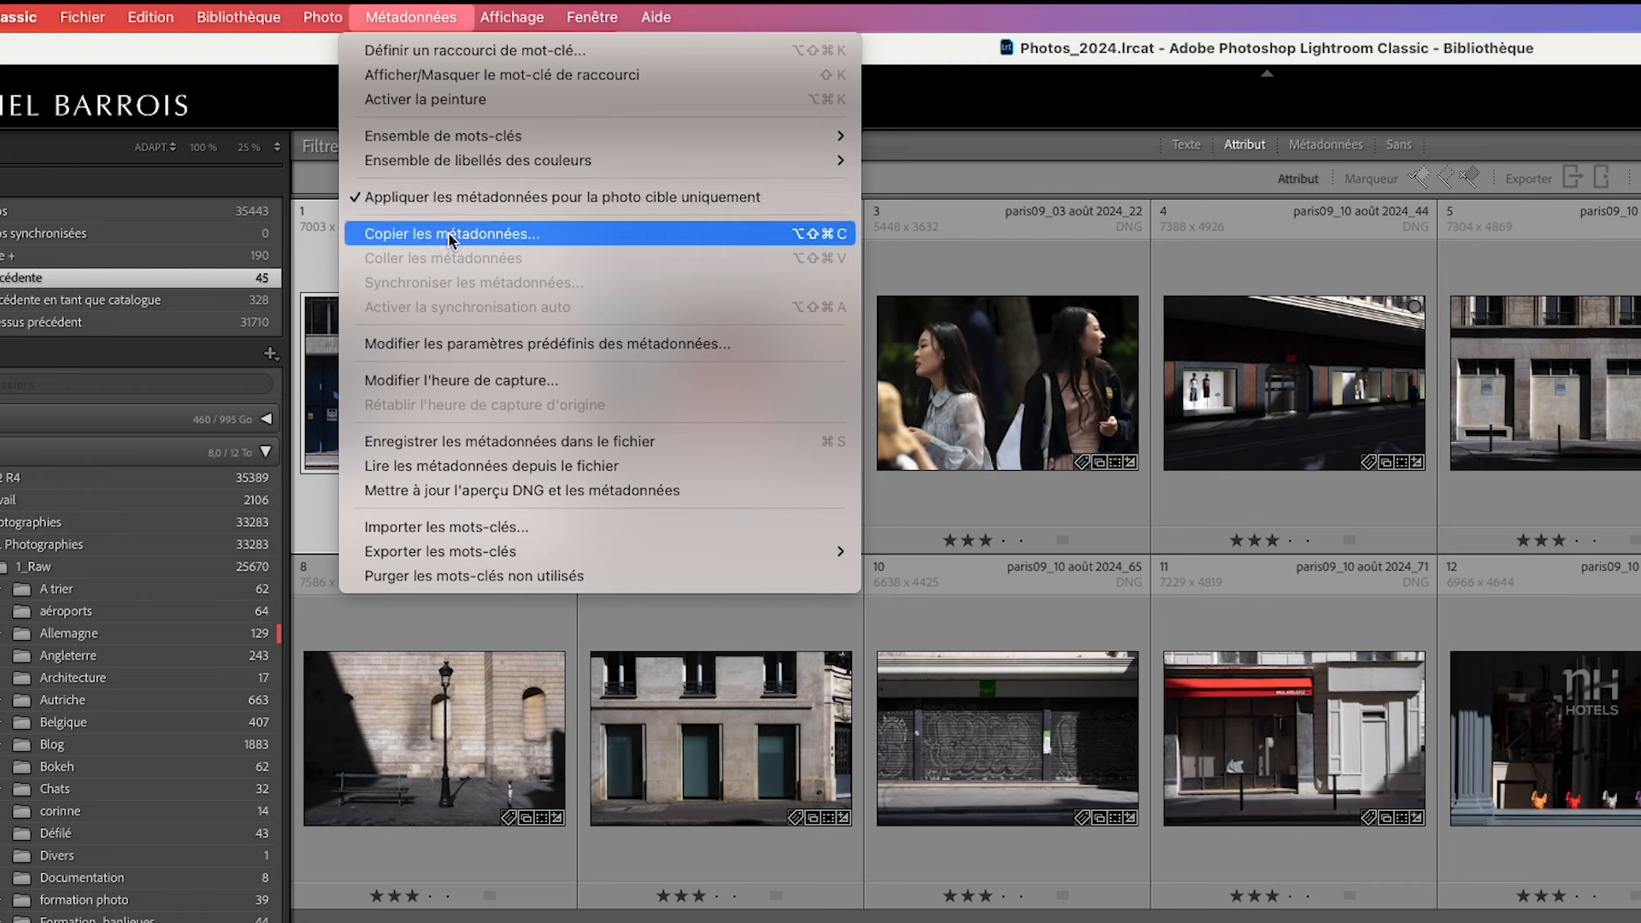
mouse_move(475, 161)
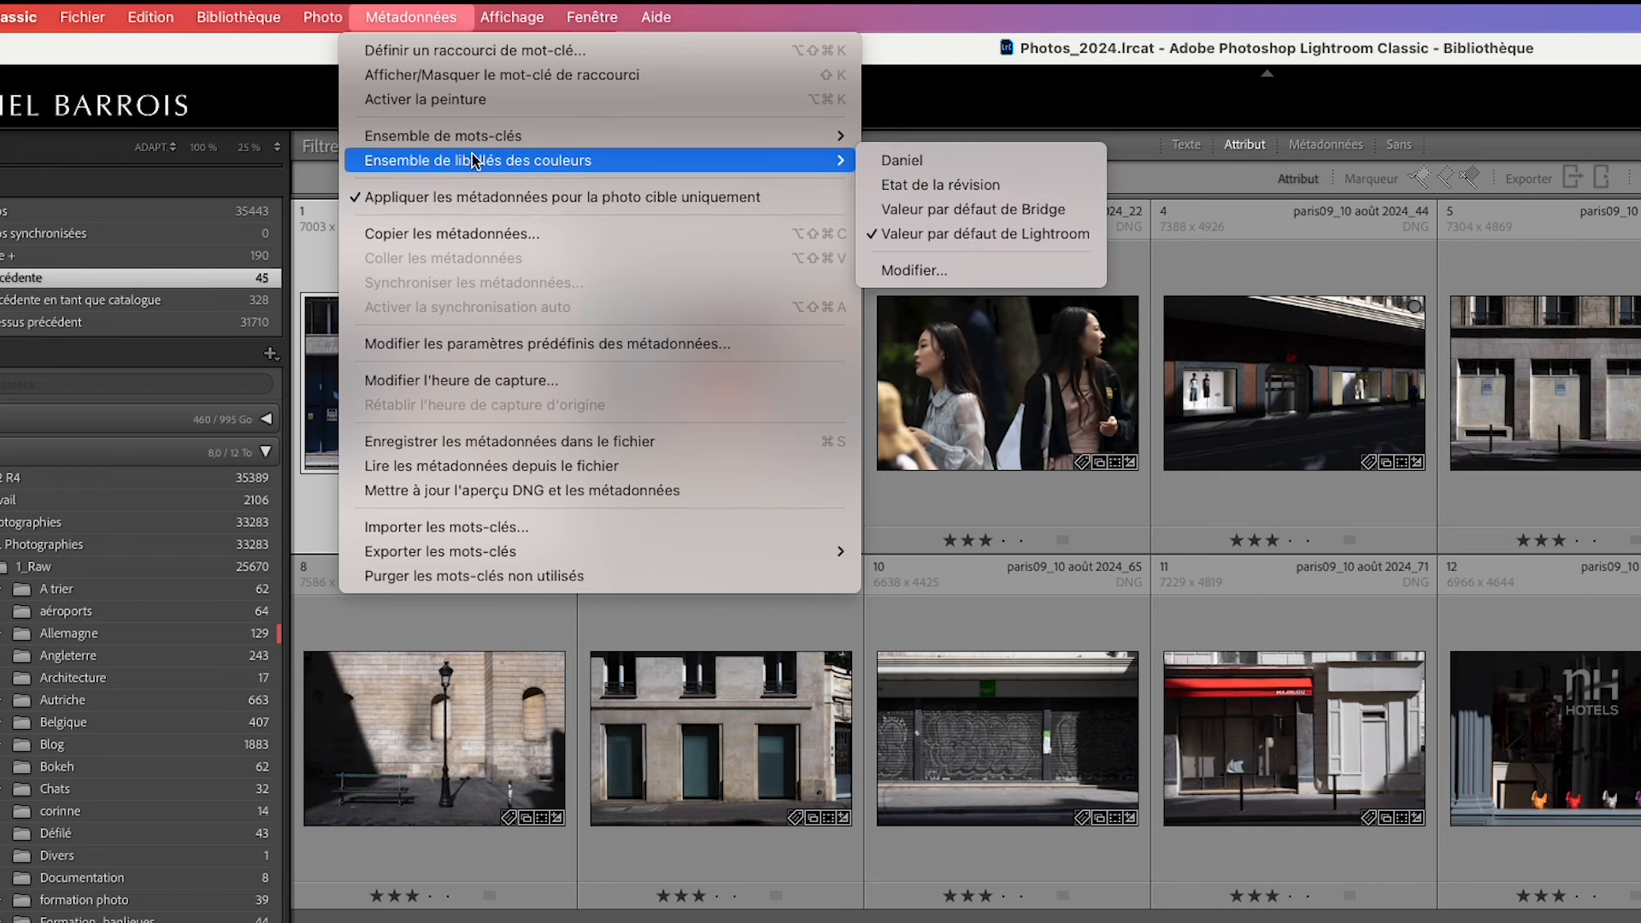
click(915, 271)
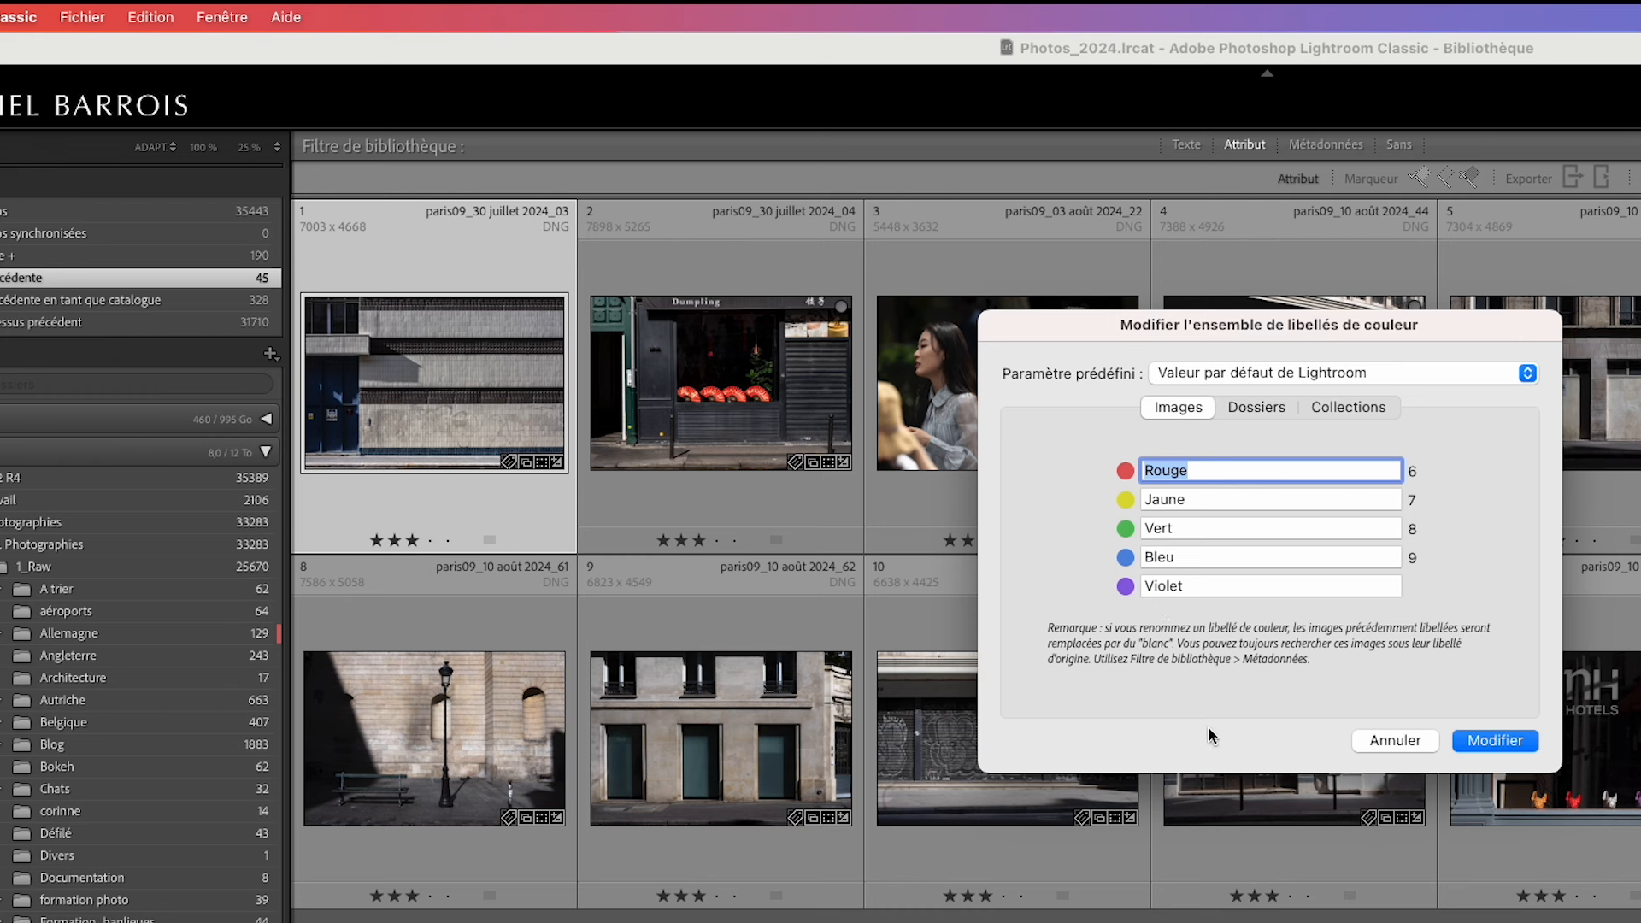
text(notes)
click(1226, 493)
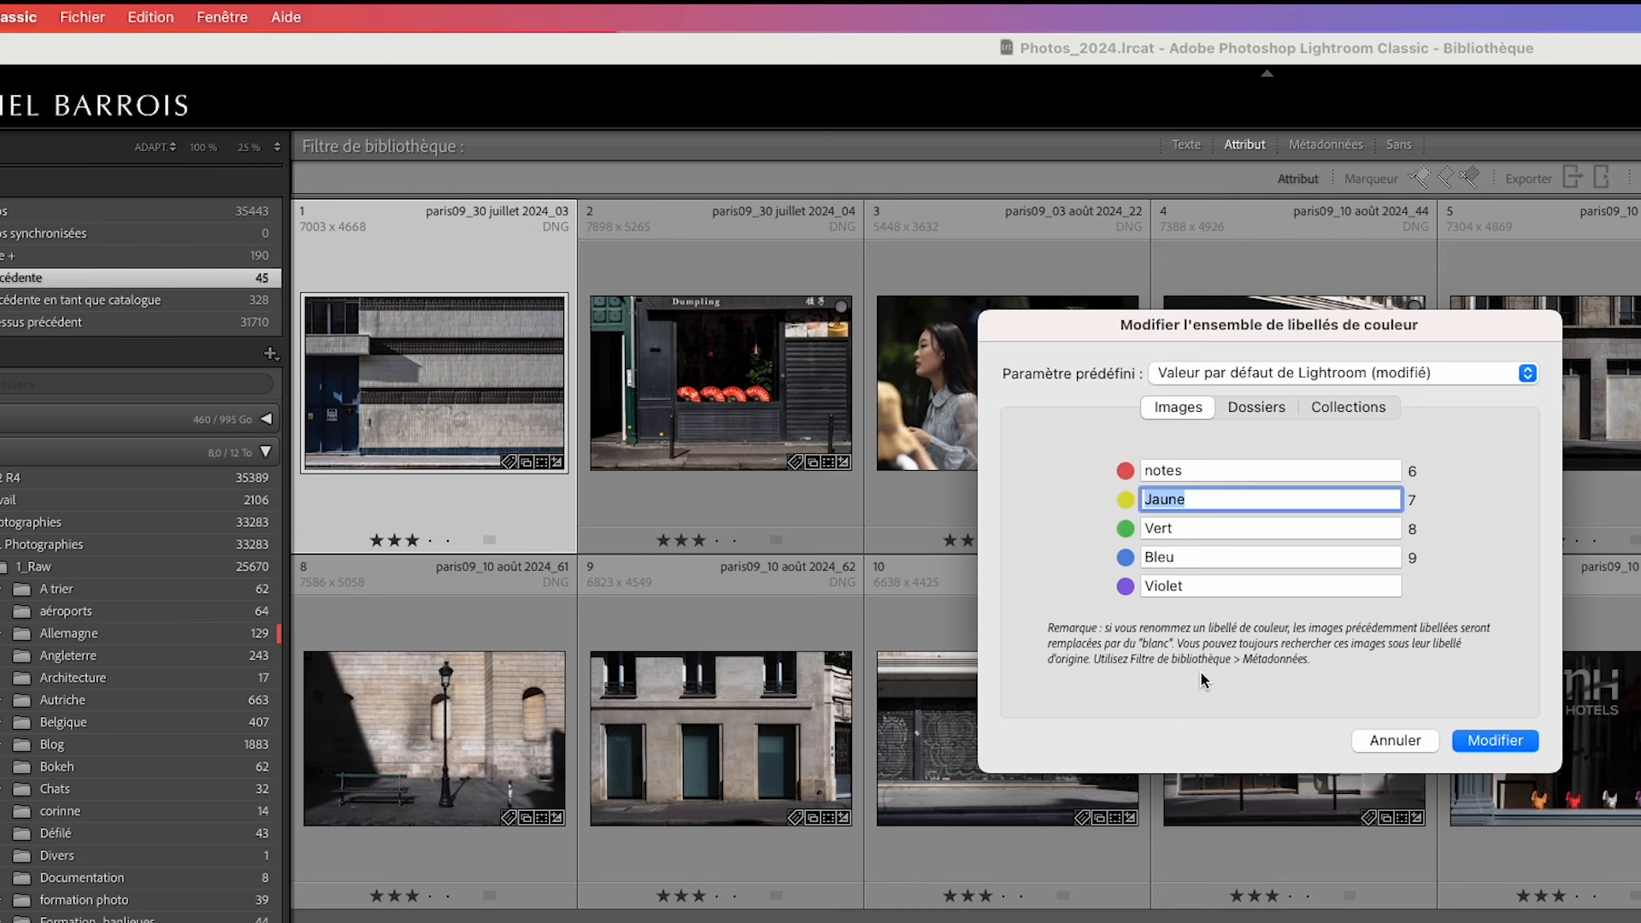
text(développer)
key(Tab)
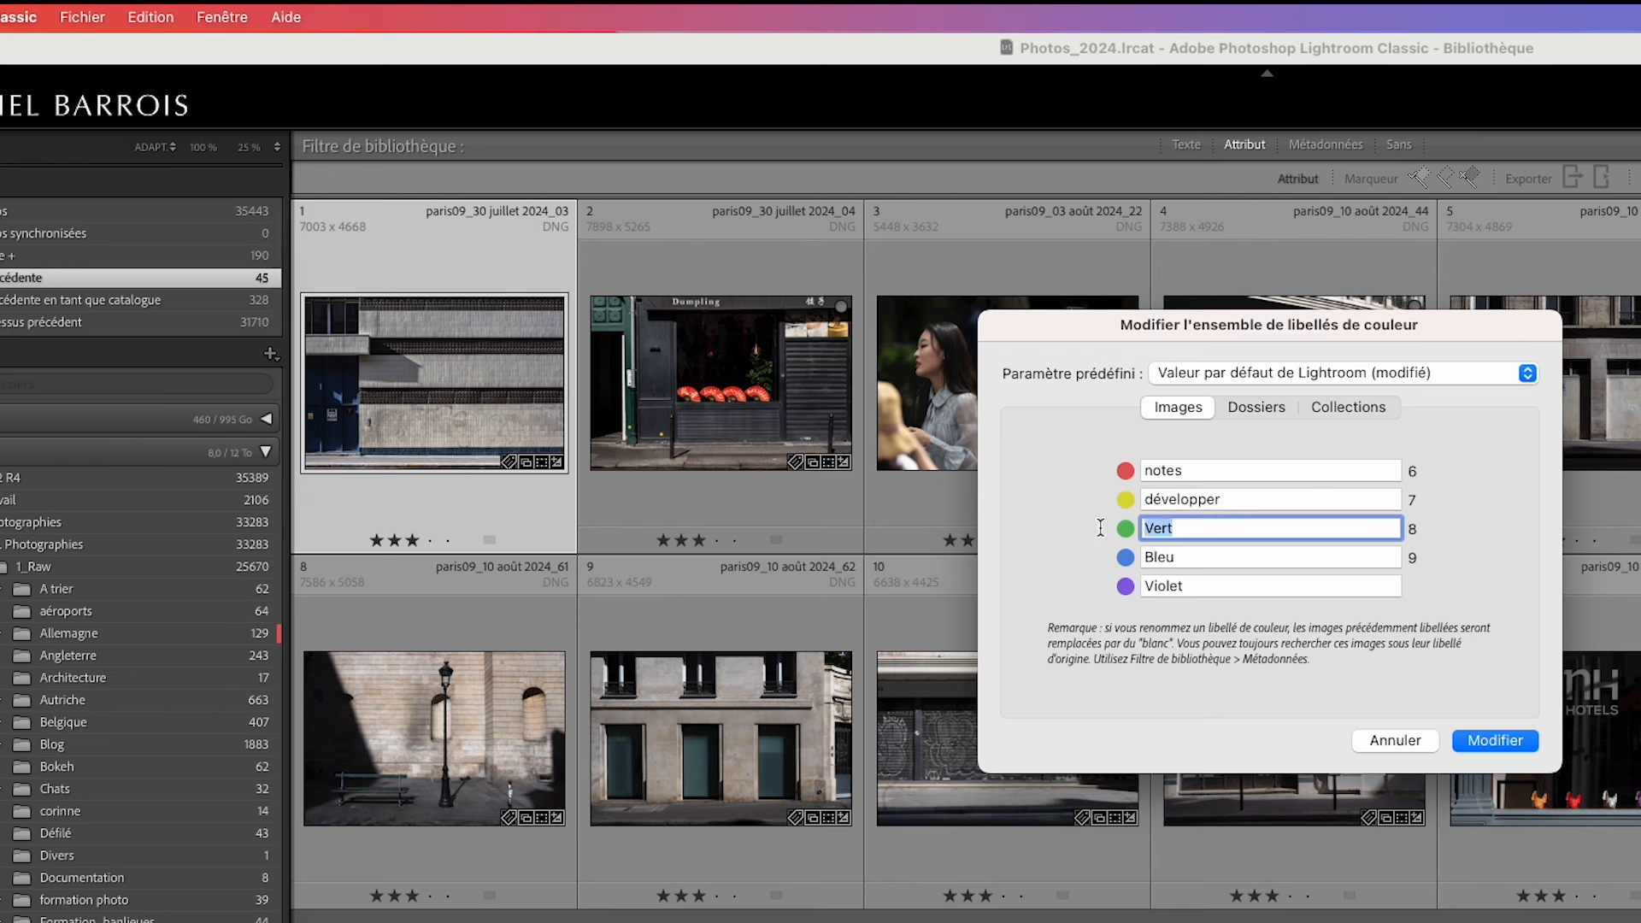
text(approuver)
key(Tab)
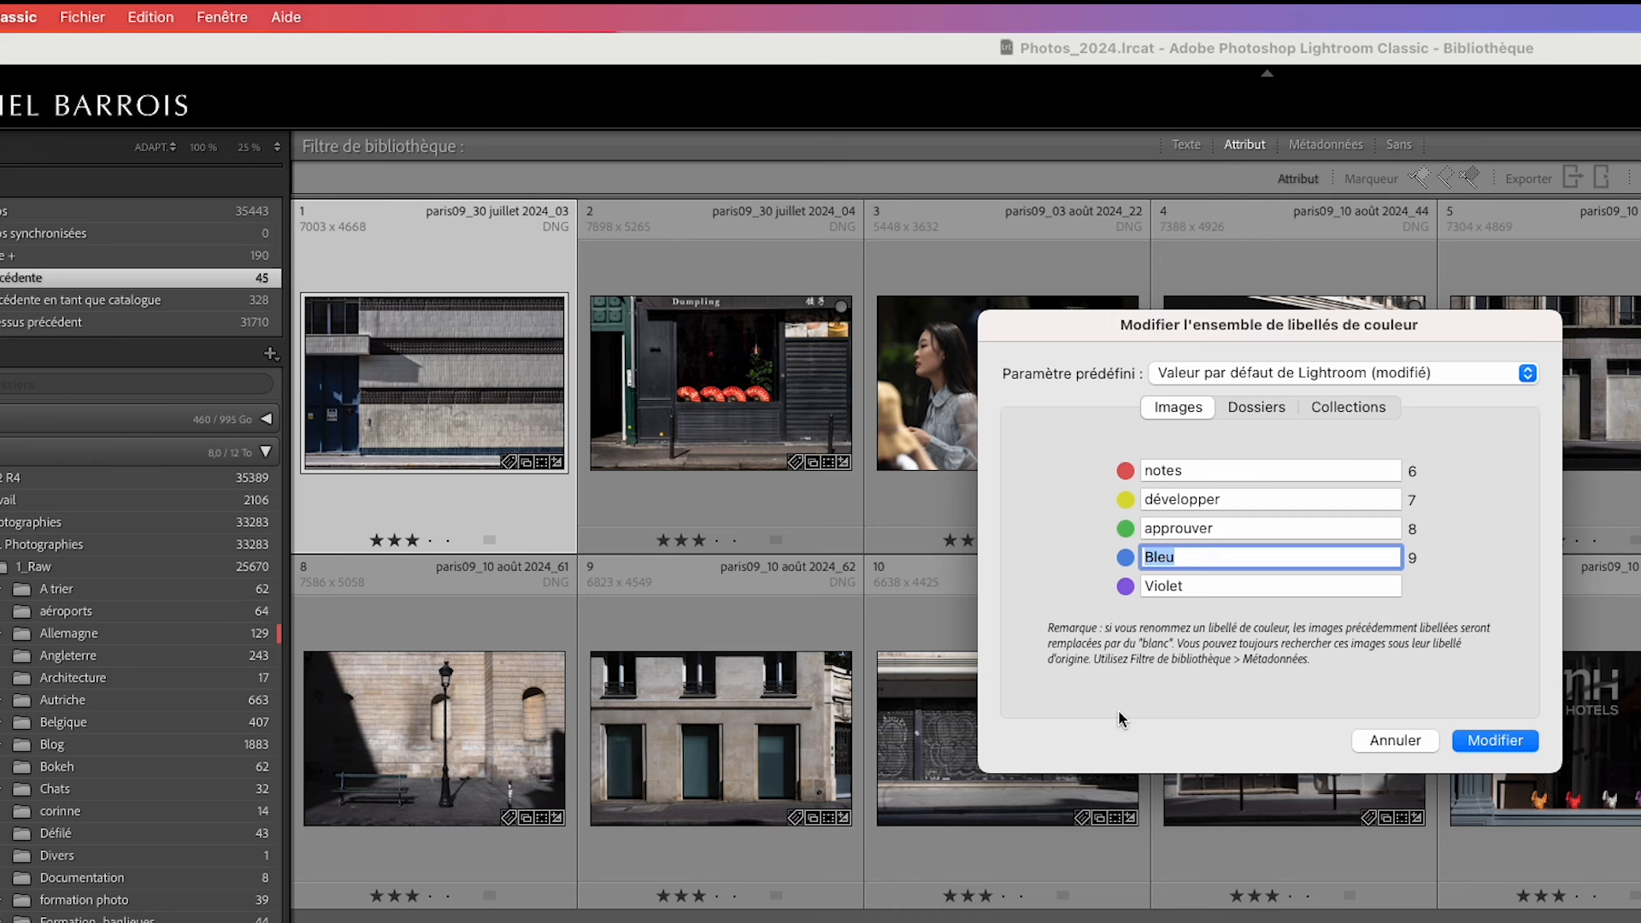
text(À jeter)
key(Tab)
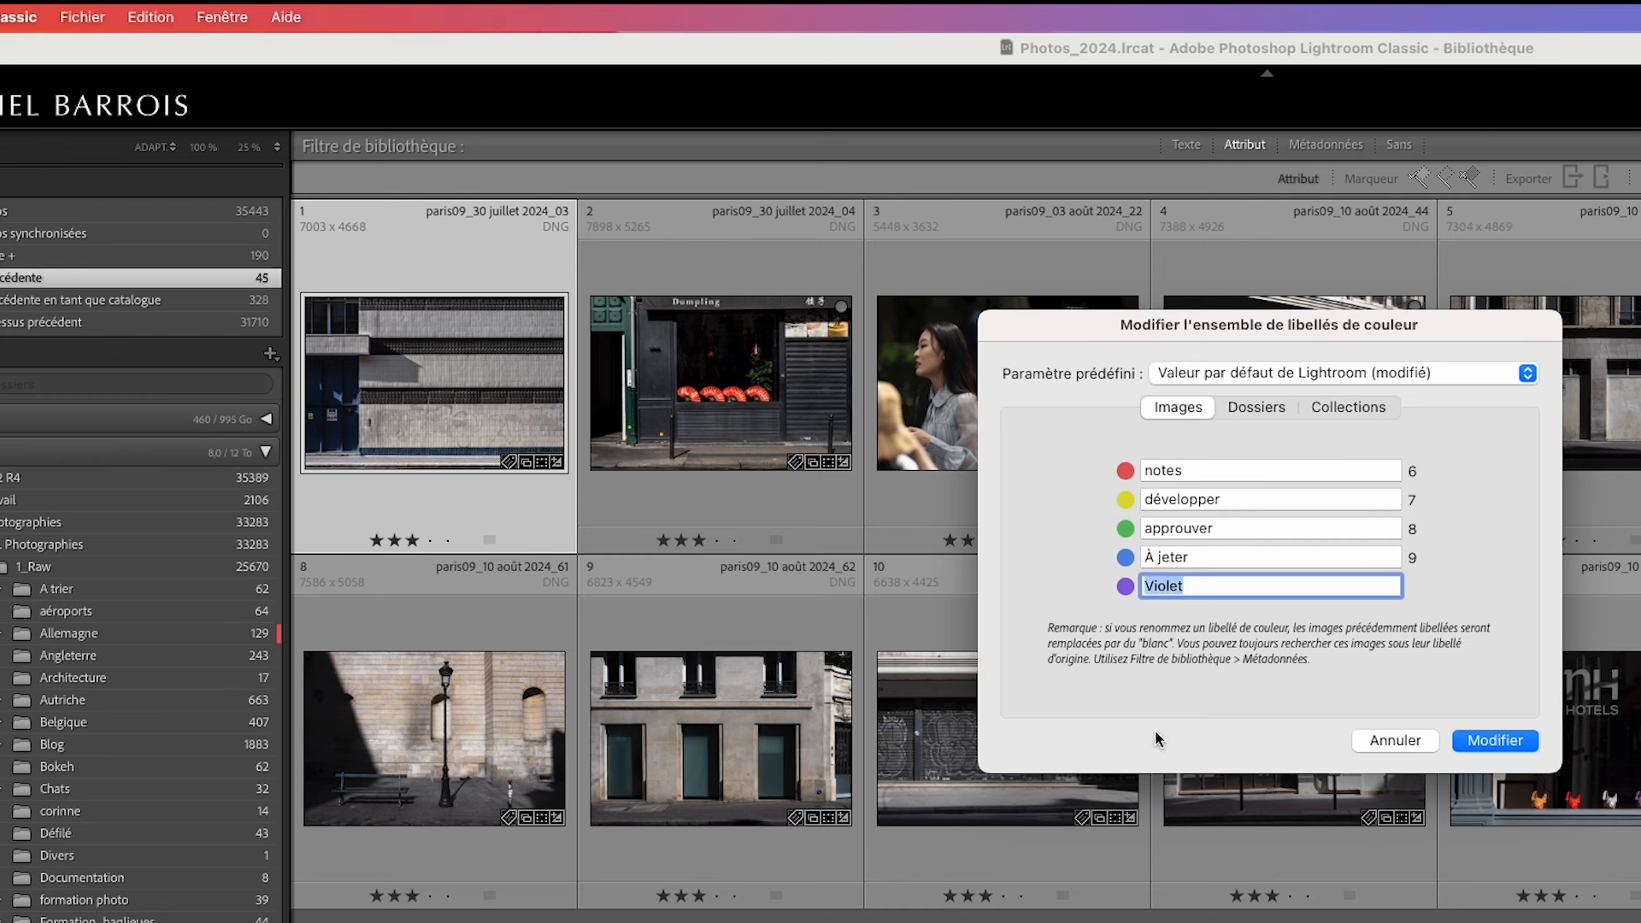
text(Diaporama)
Update the Valeur par défaut de Lightroom preset with the edited labels and rename it Test
click(1302, 371)
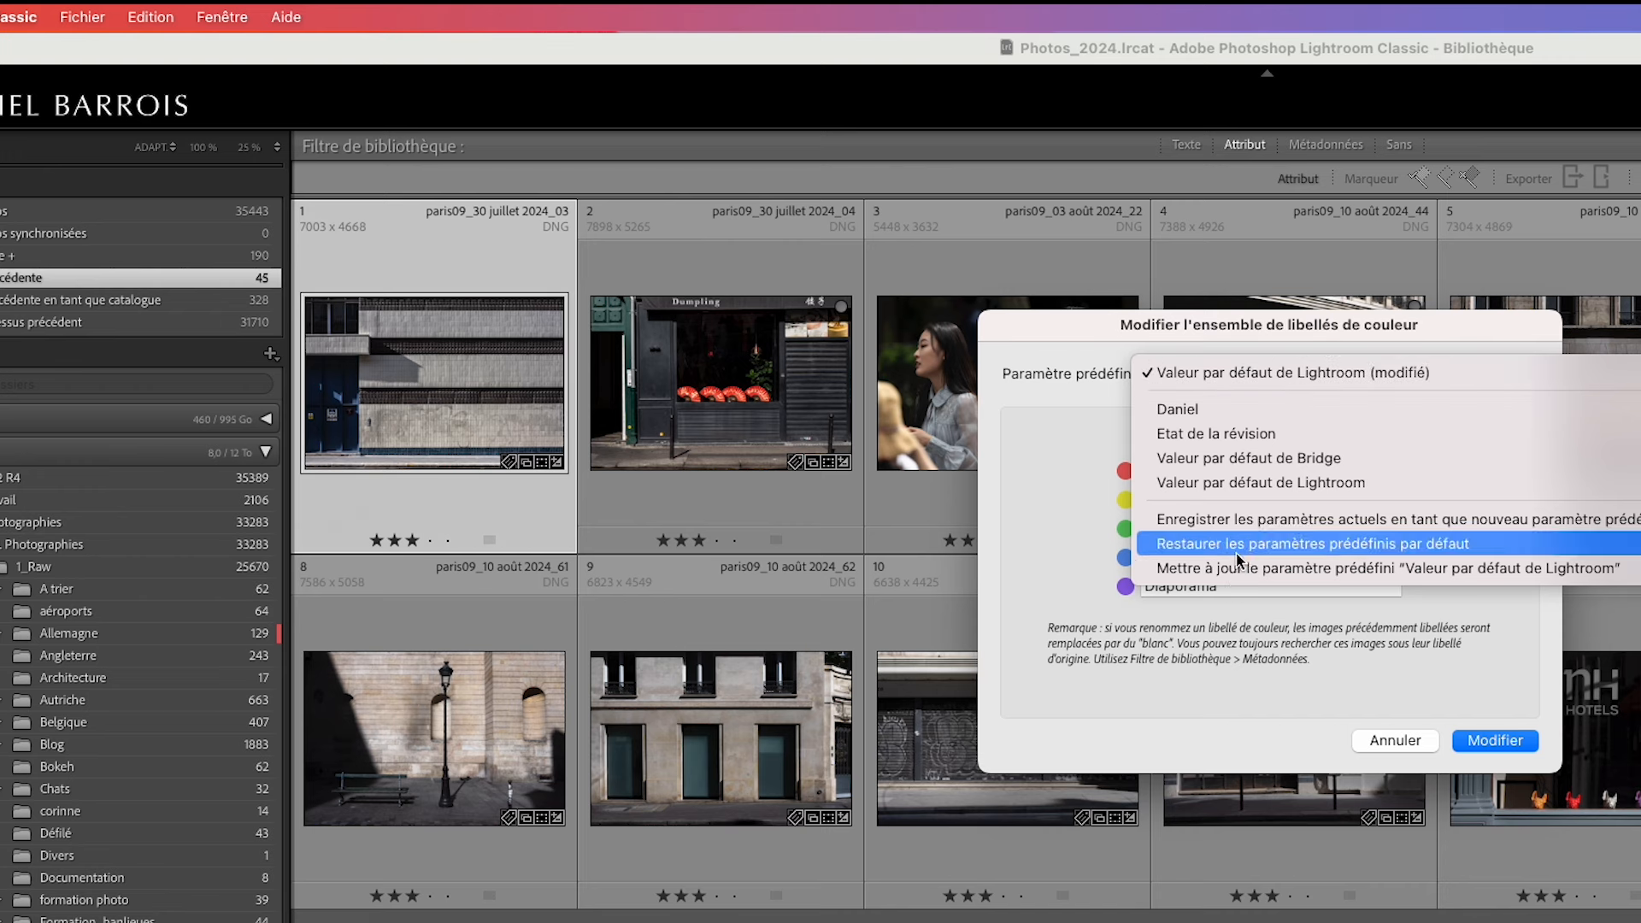
click(1392, 566)
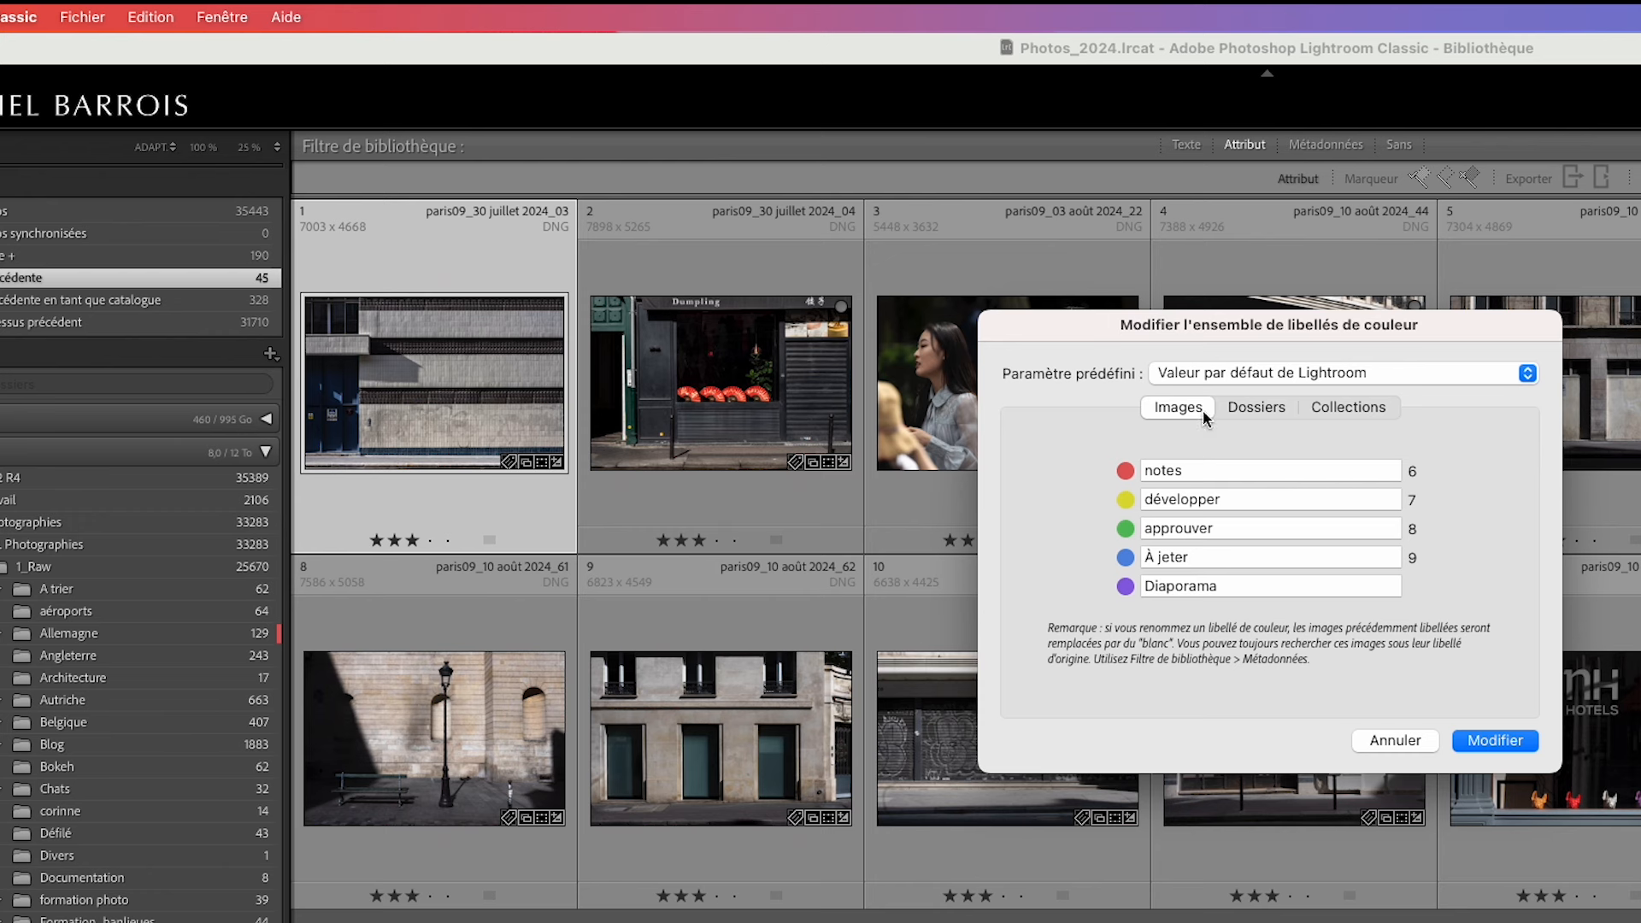
click(1243, 374)
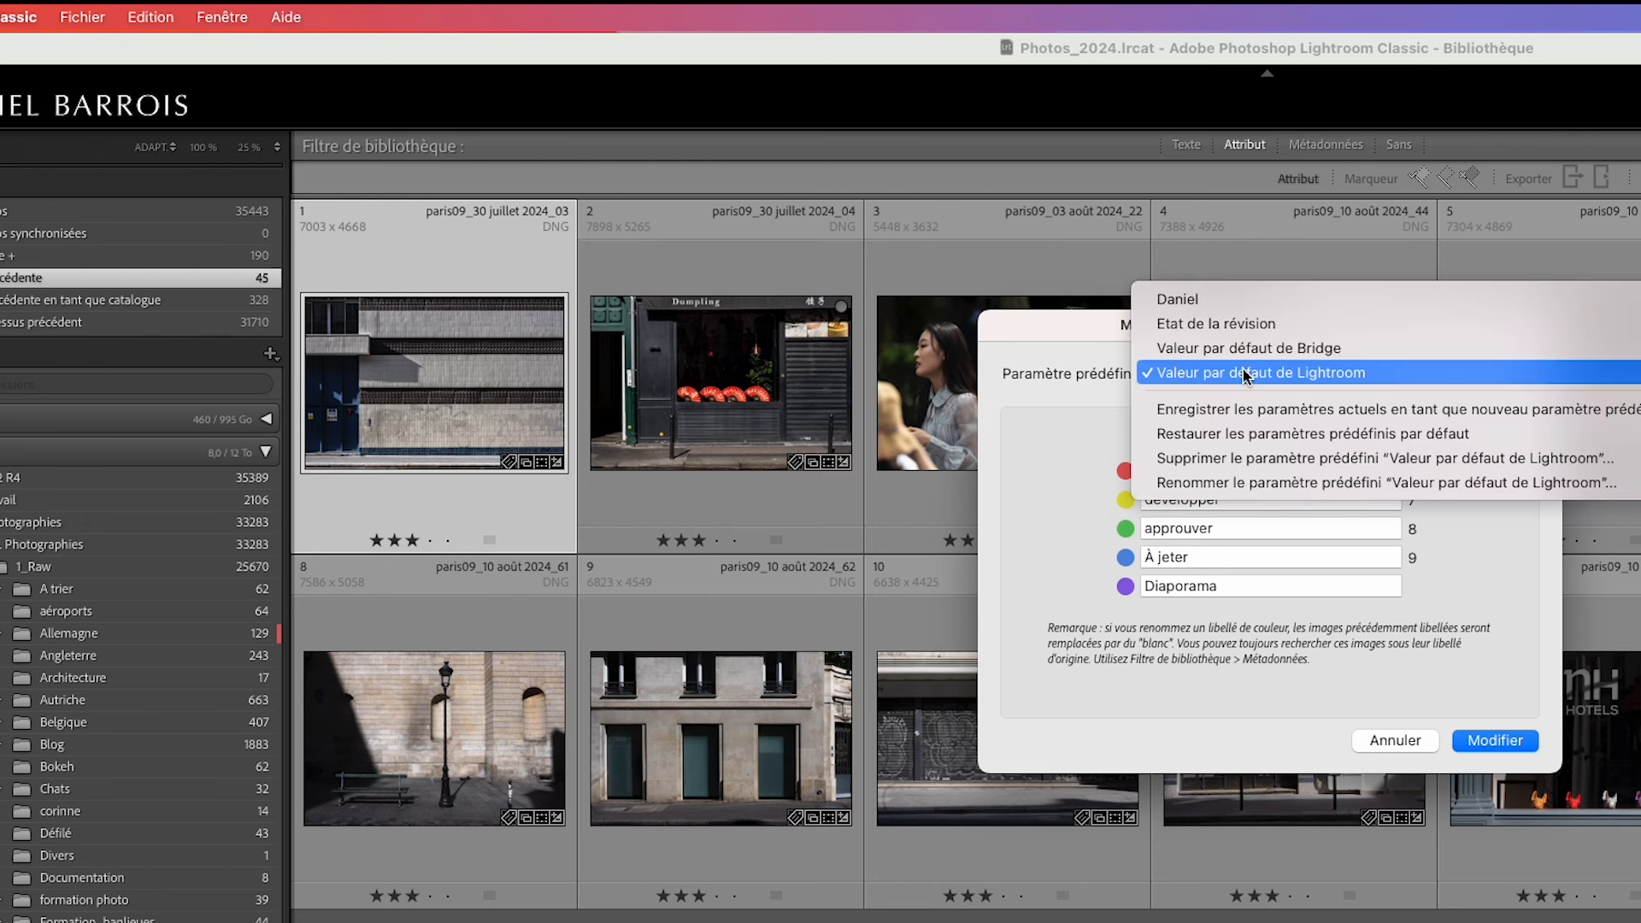
click(1253, 484)
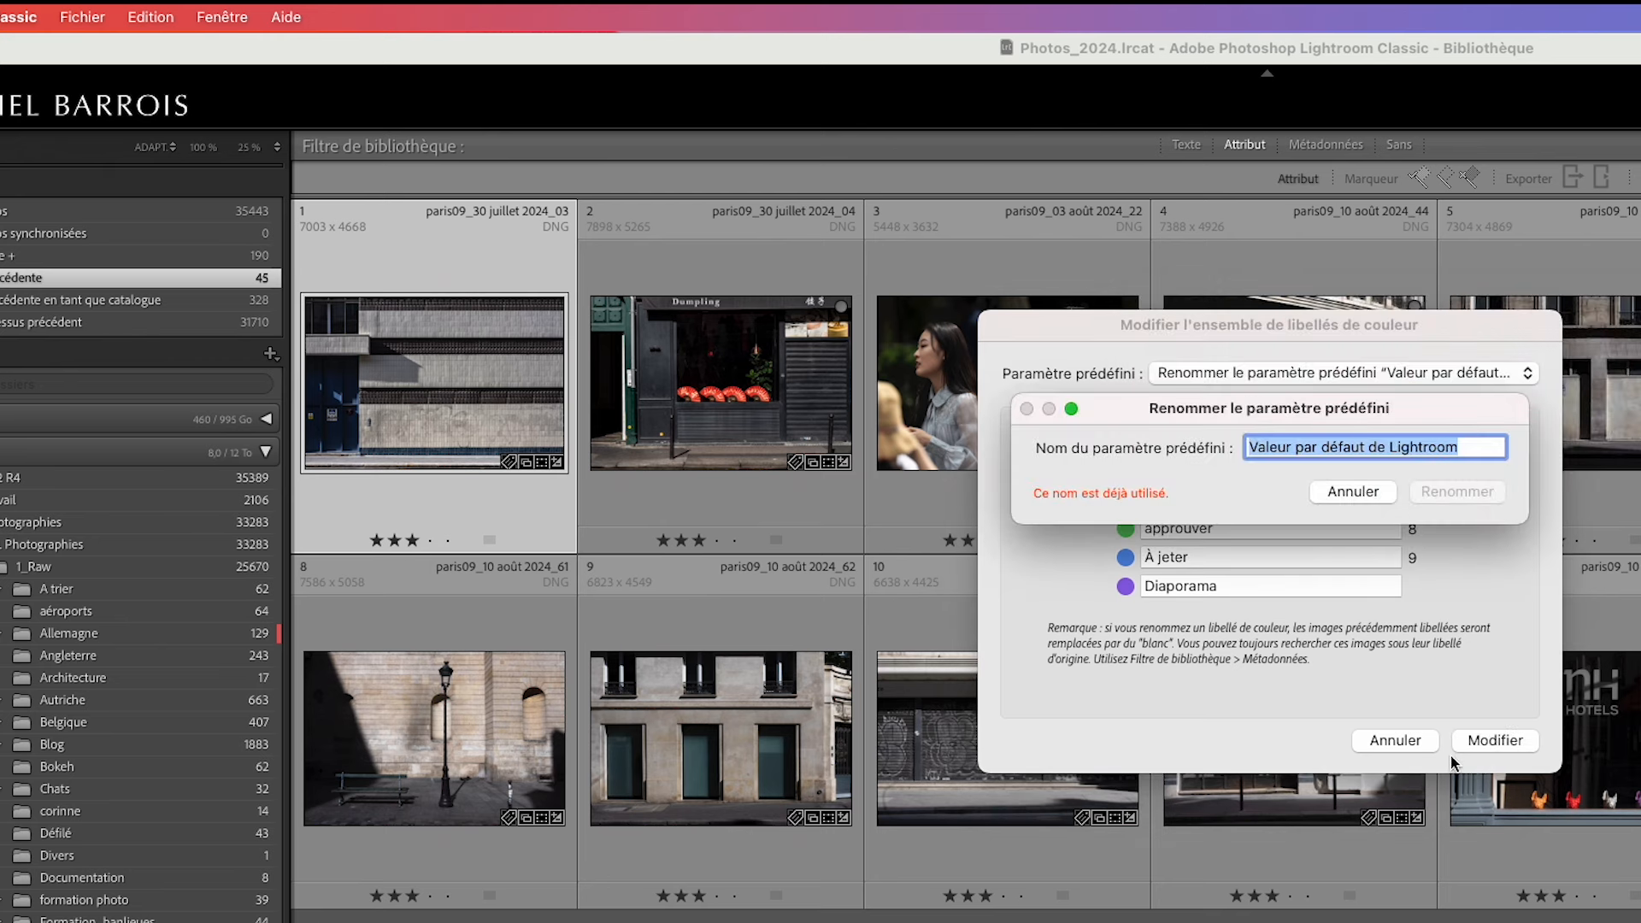
text(Test)
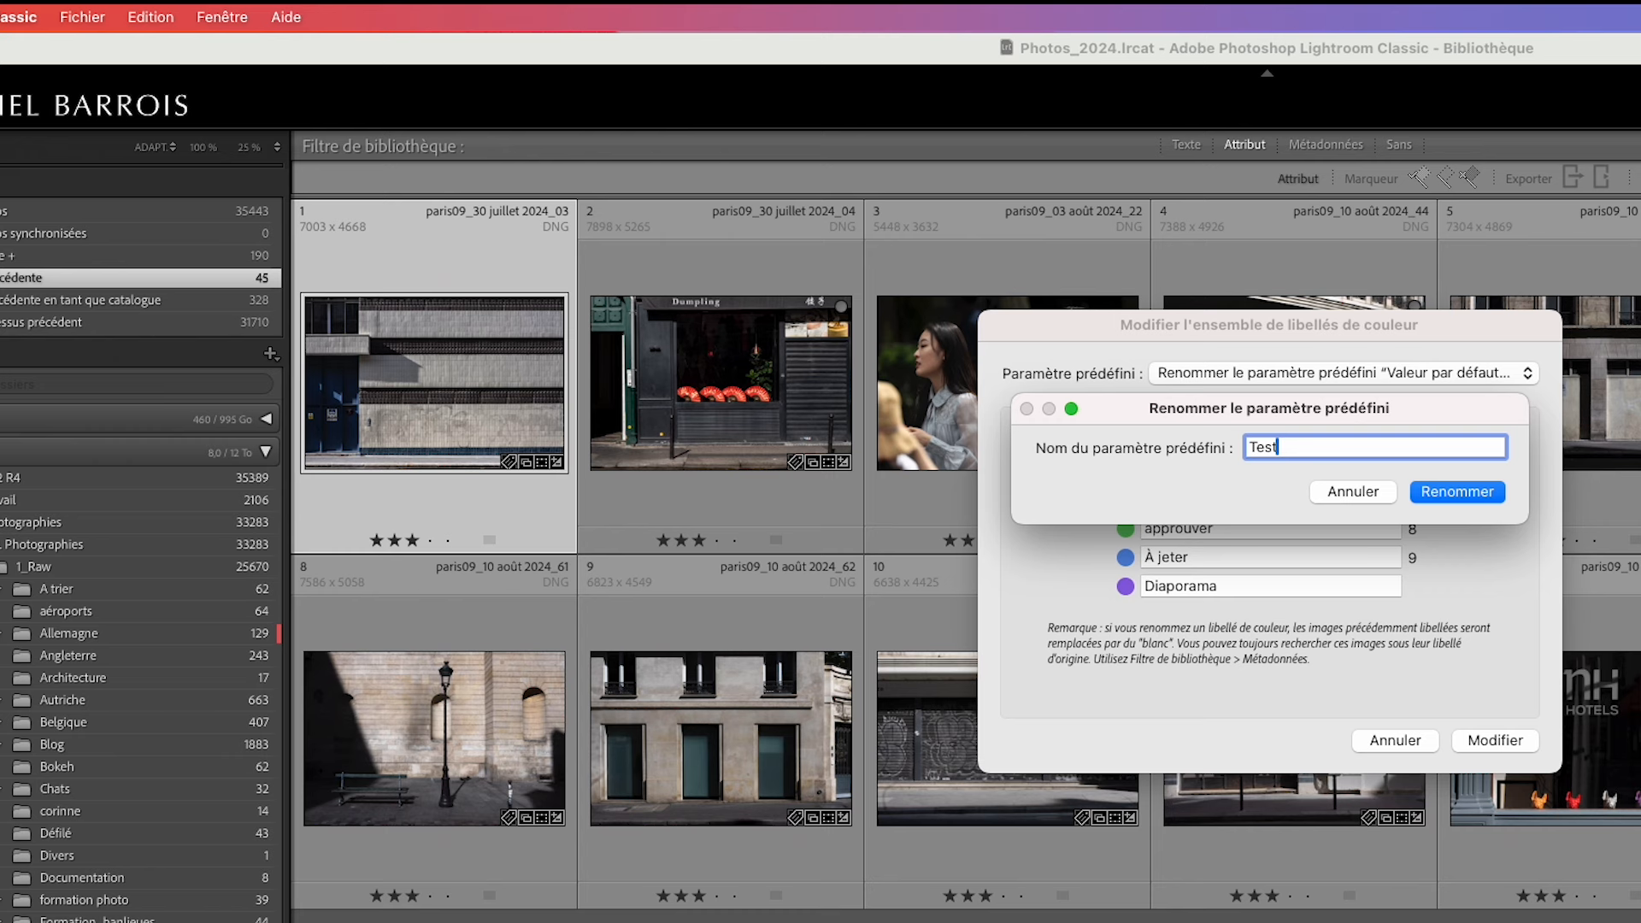
click(1454, 491)
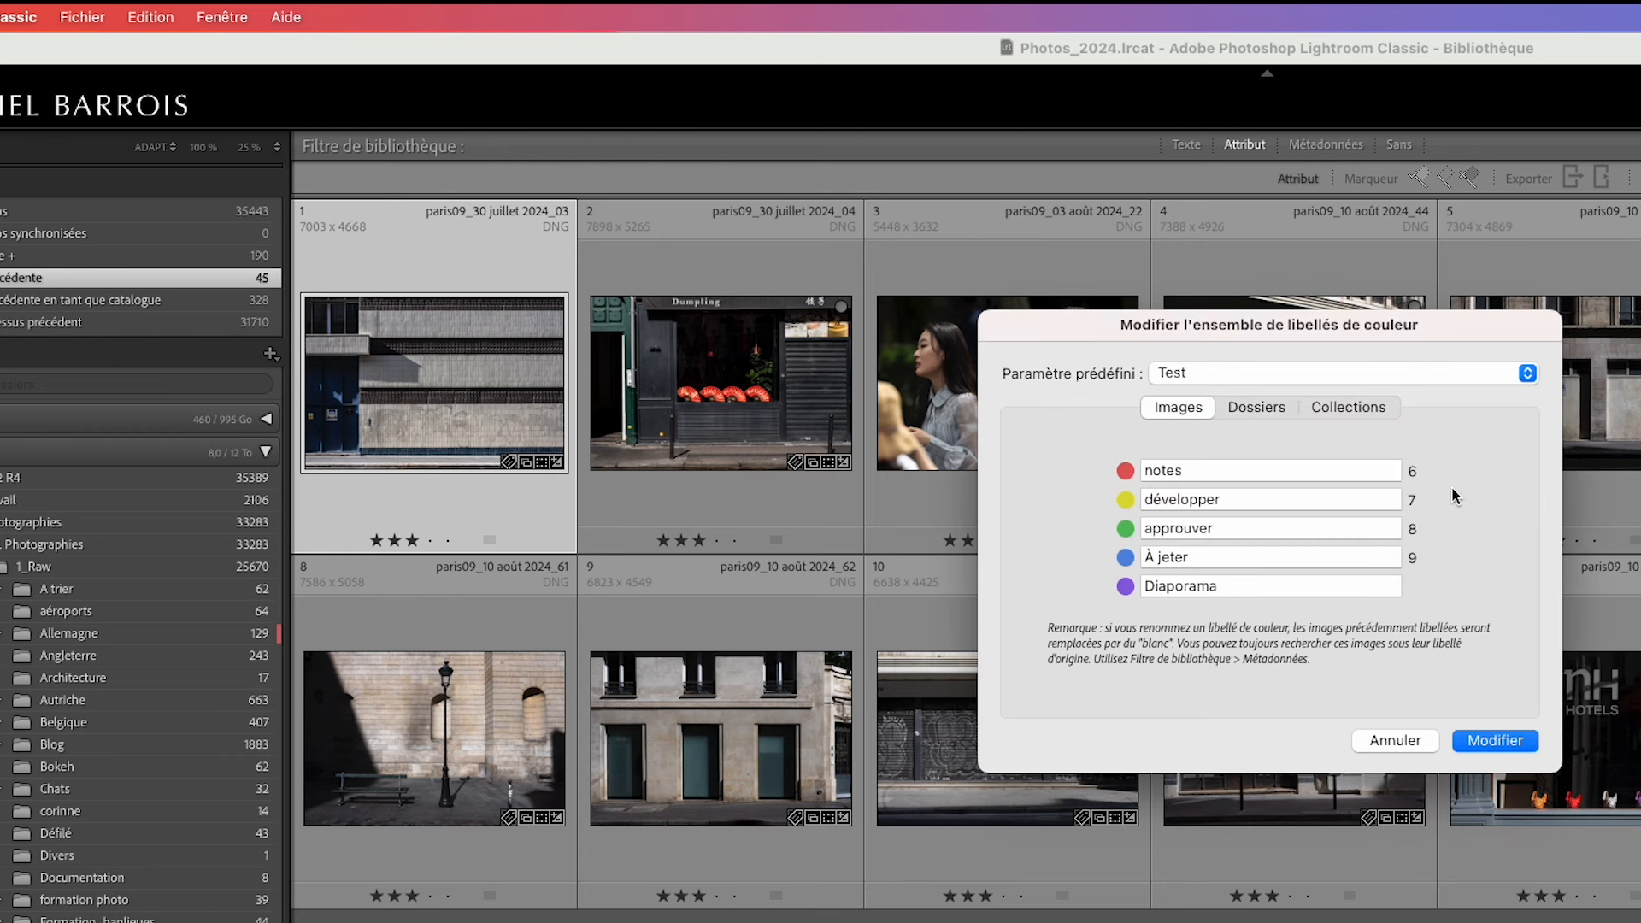
click(1501, 736)
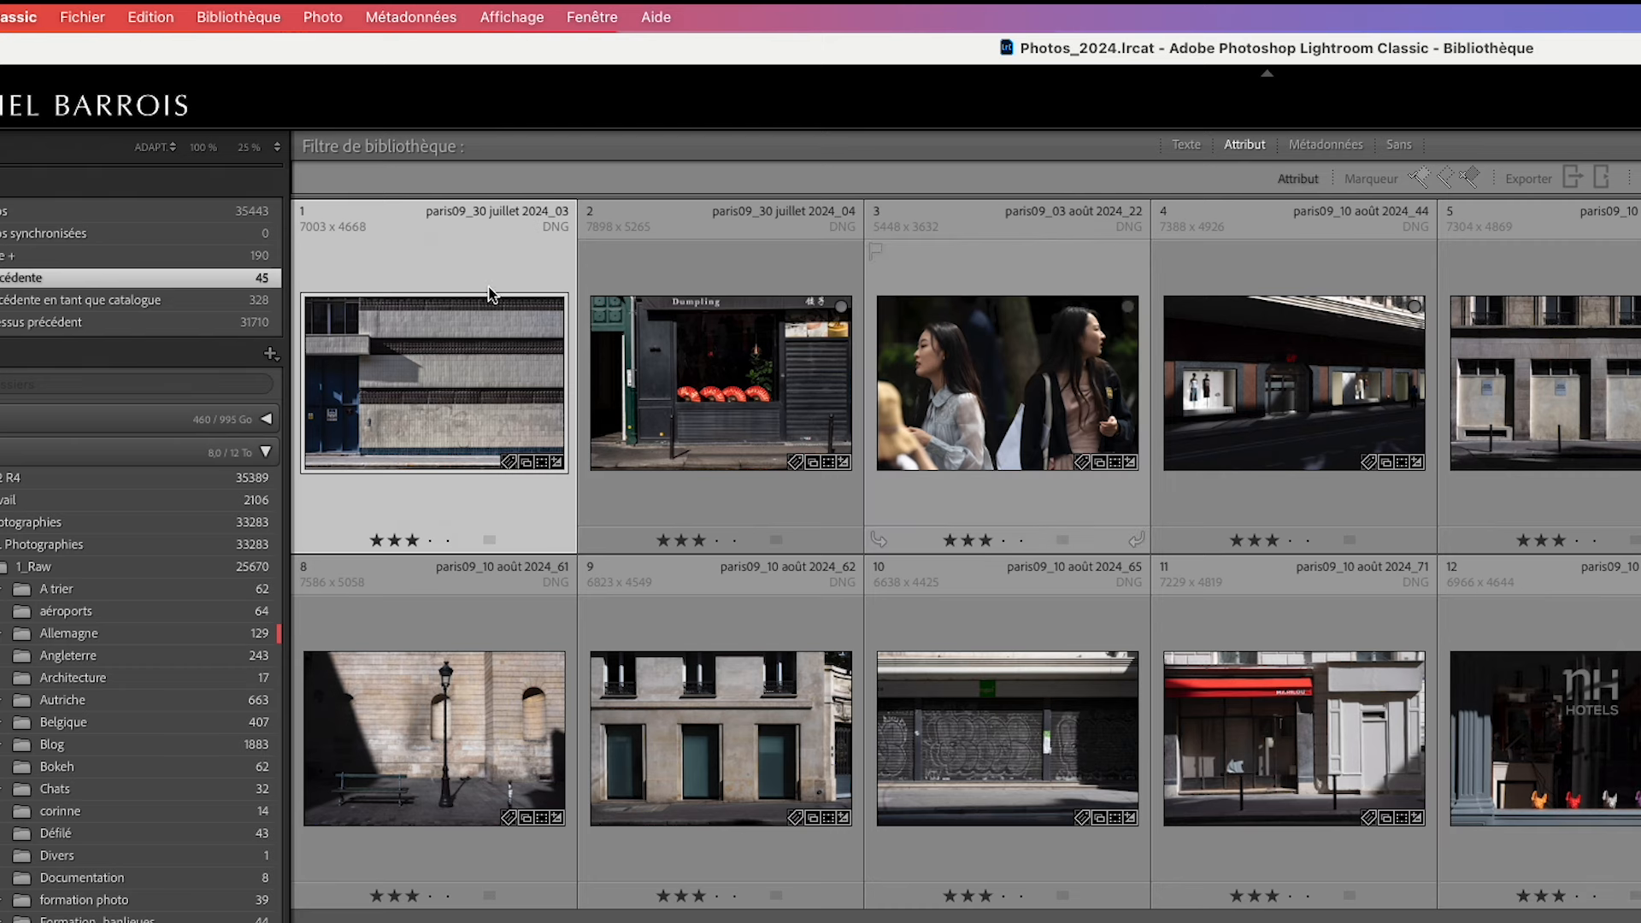
Select the Test colour label set and check its label choices on the third photo, choosing Sans
click(438, 23)
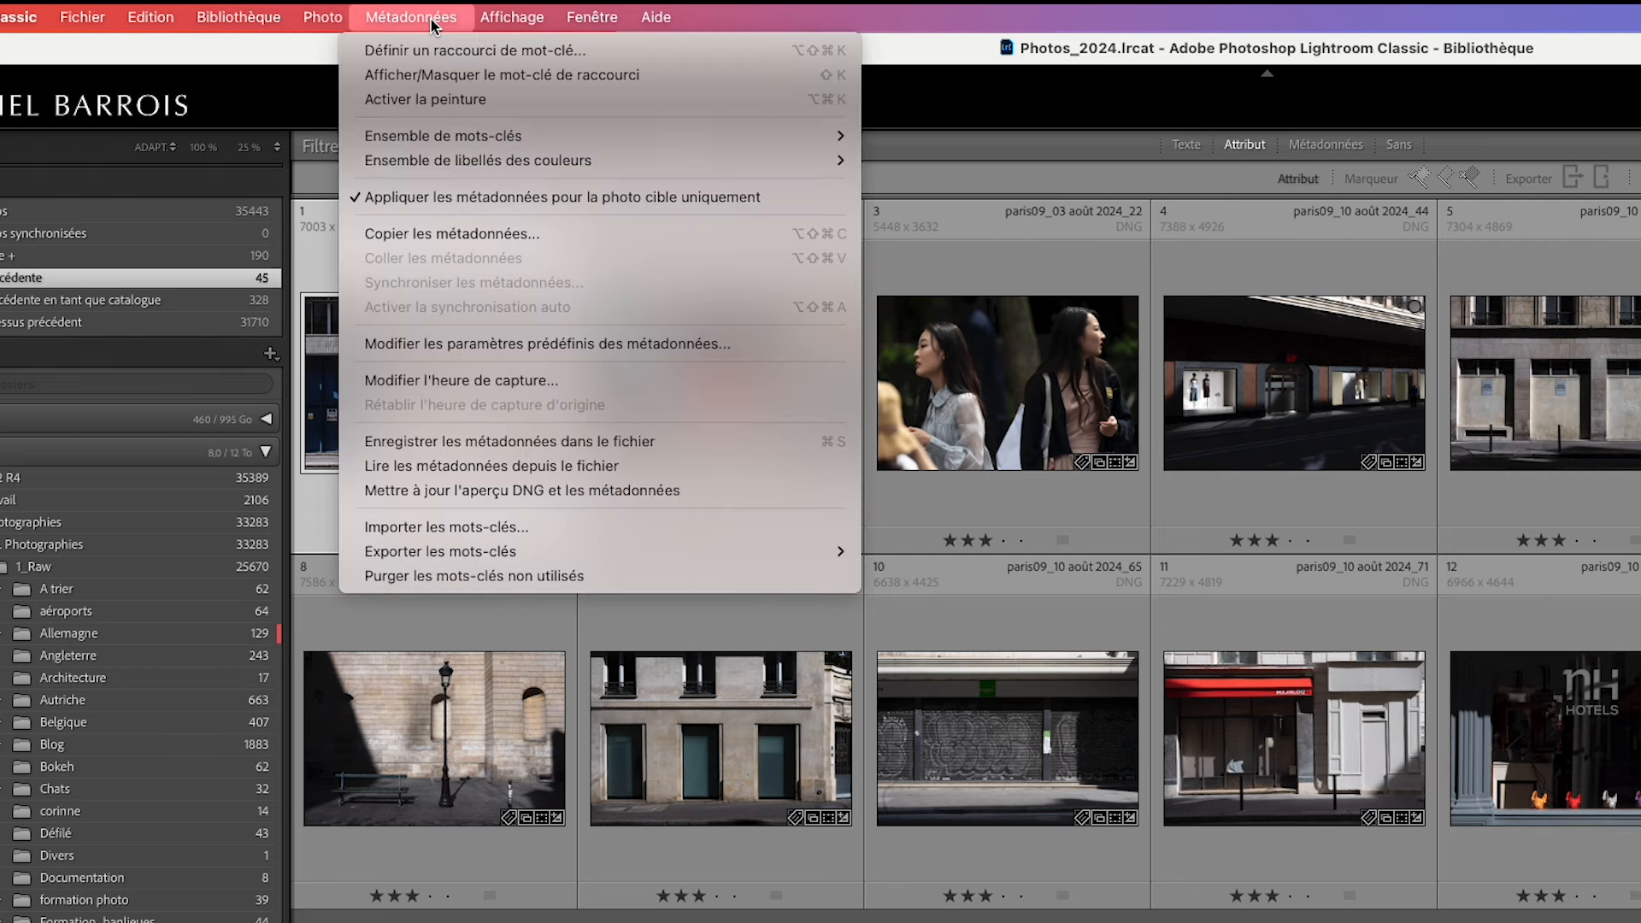
mouse_move(436, 163)
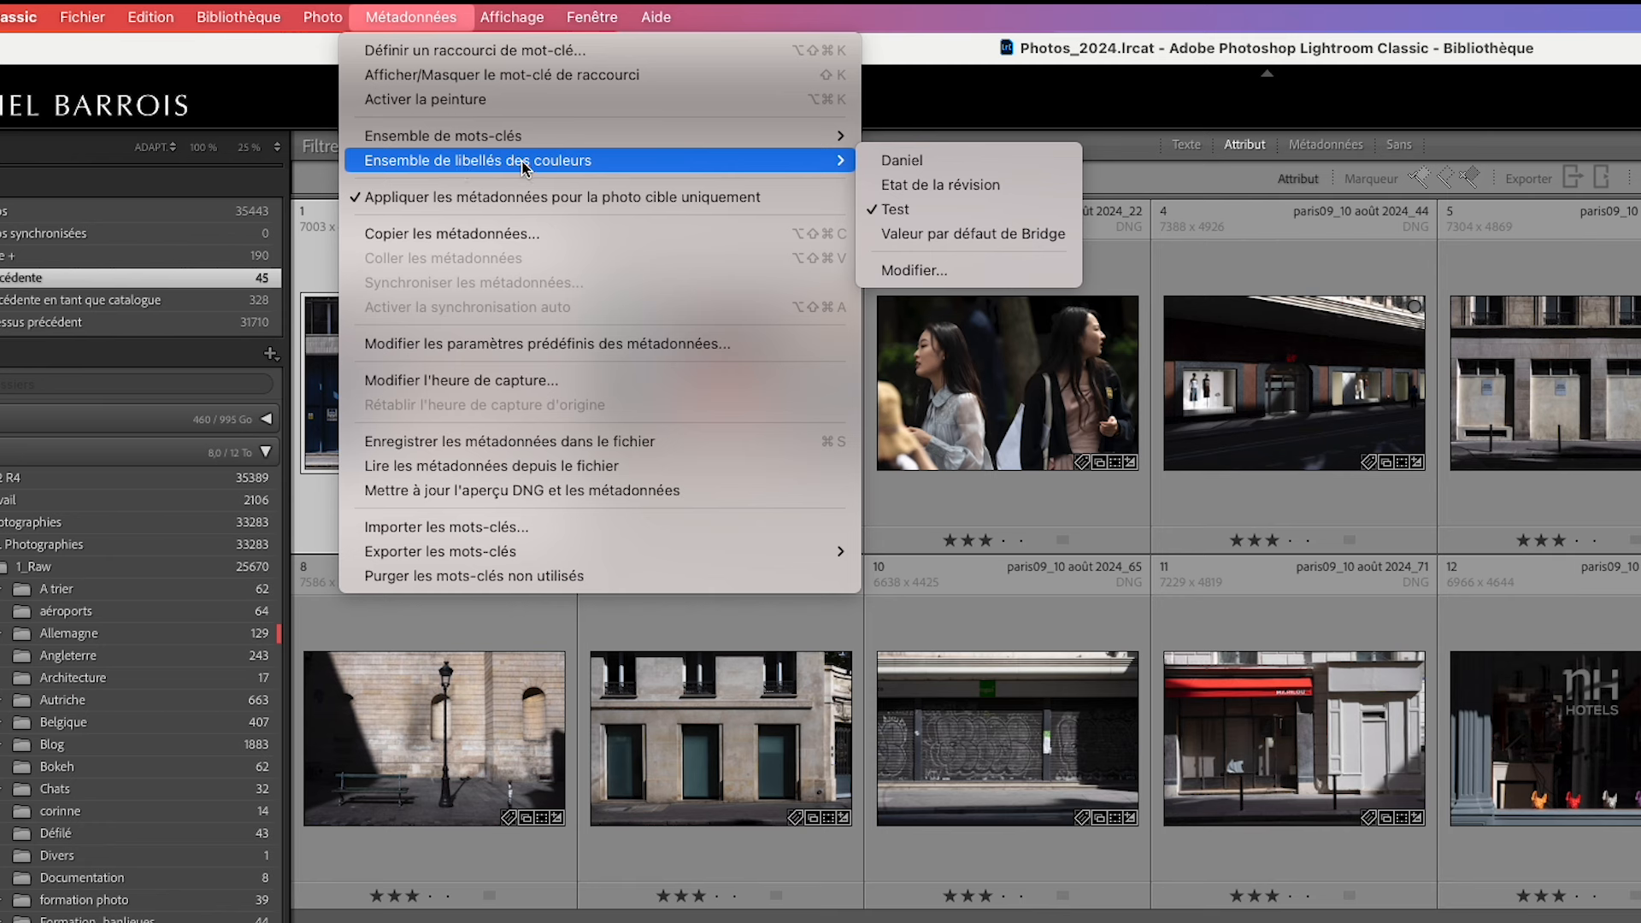
click(896, 211)
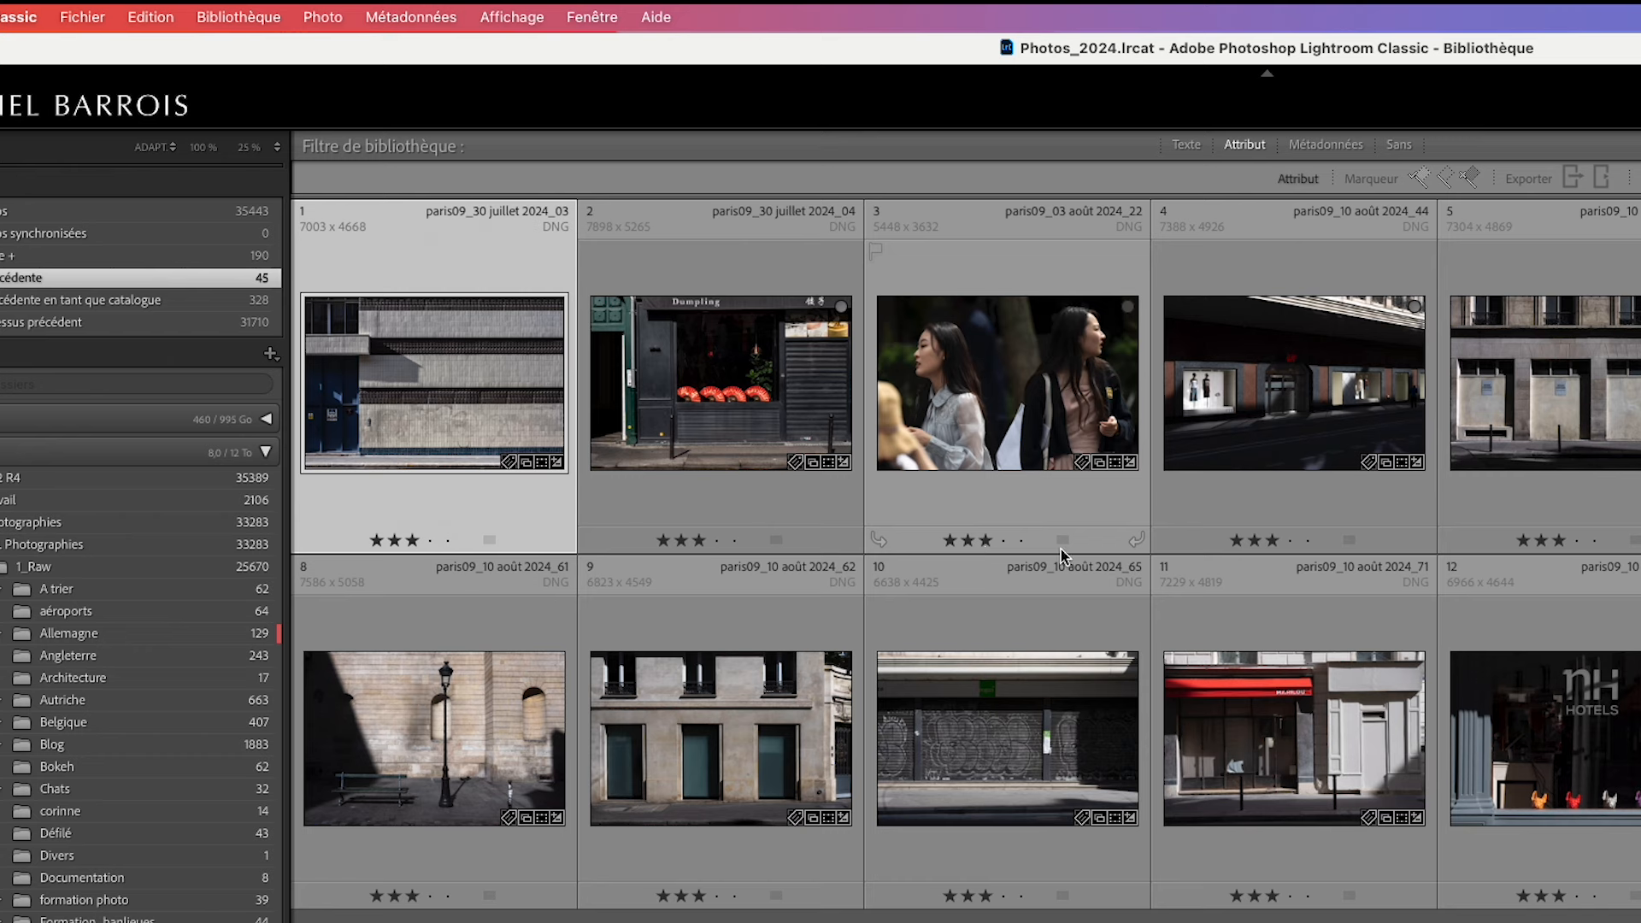
click(1062, 540)
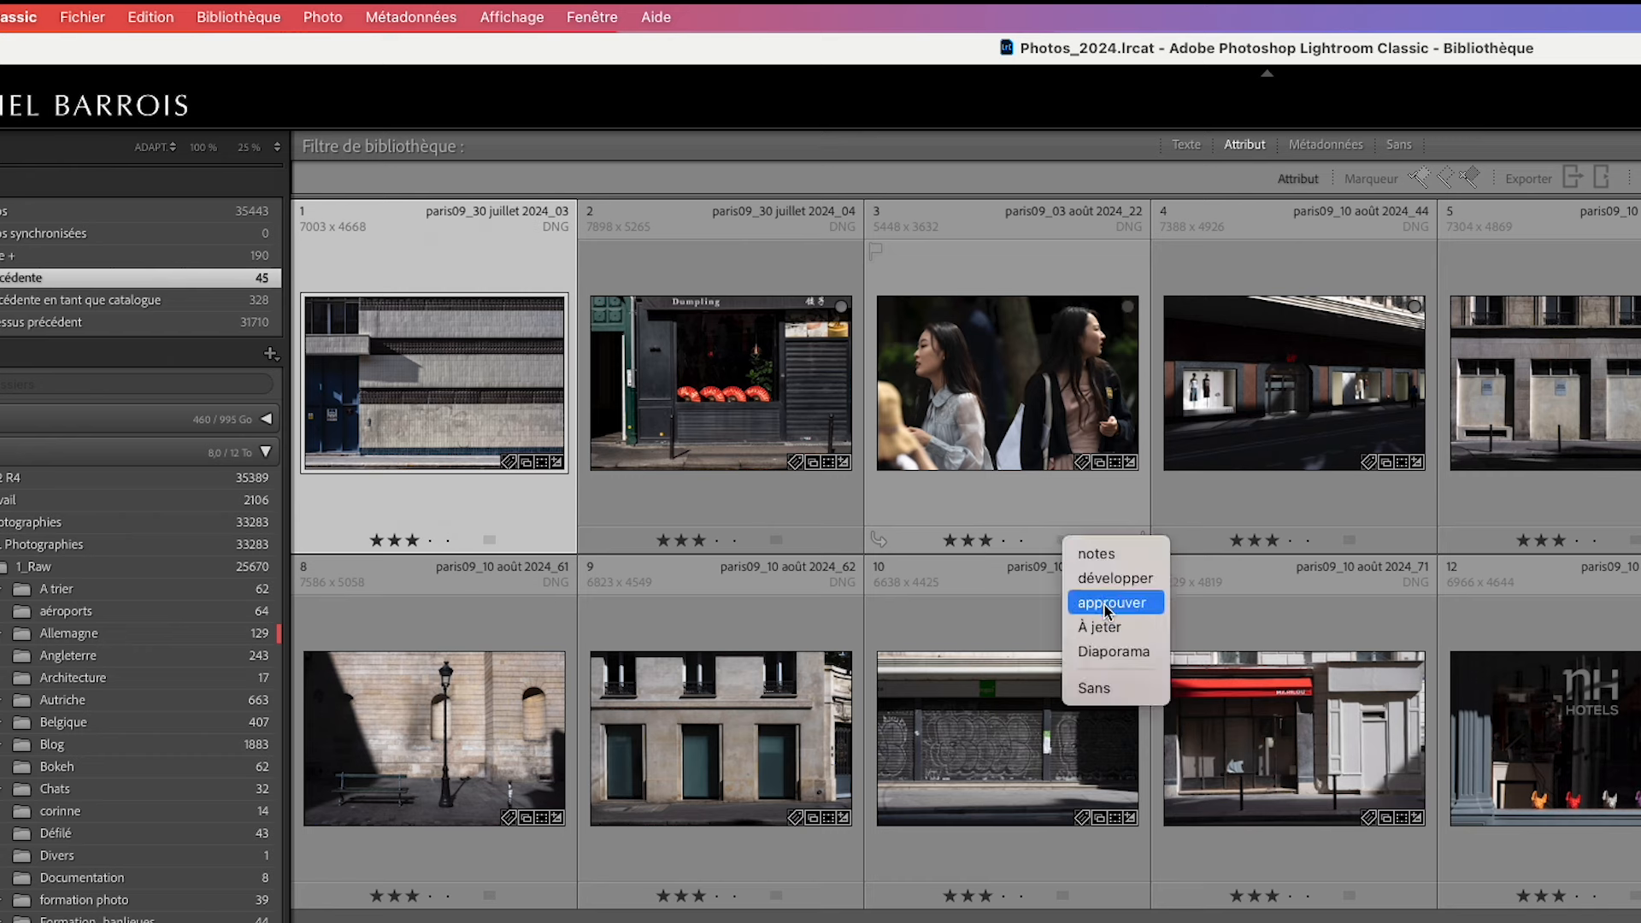
click(1109, 696)
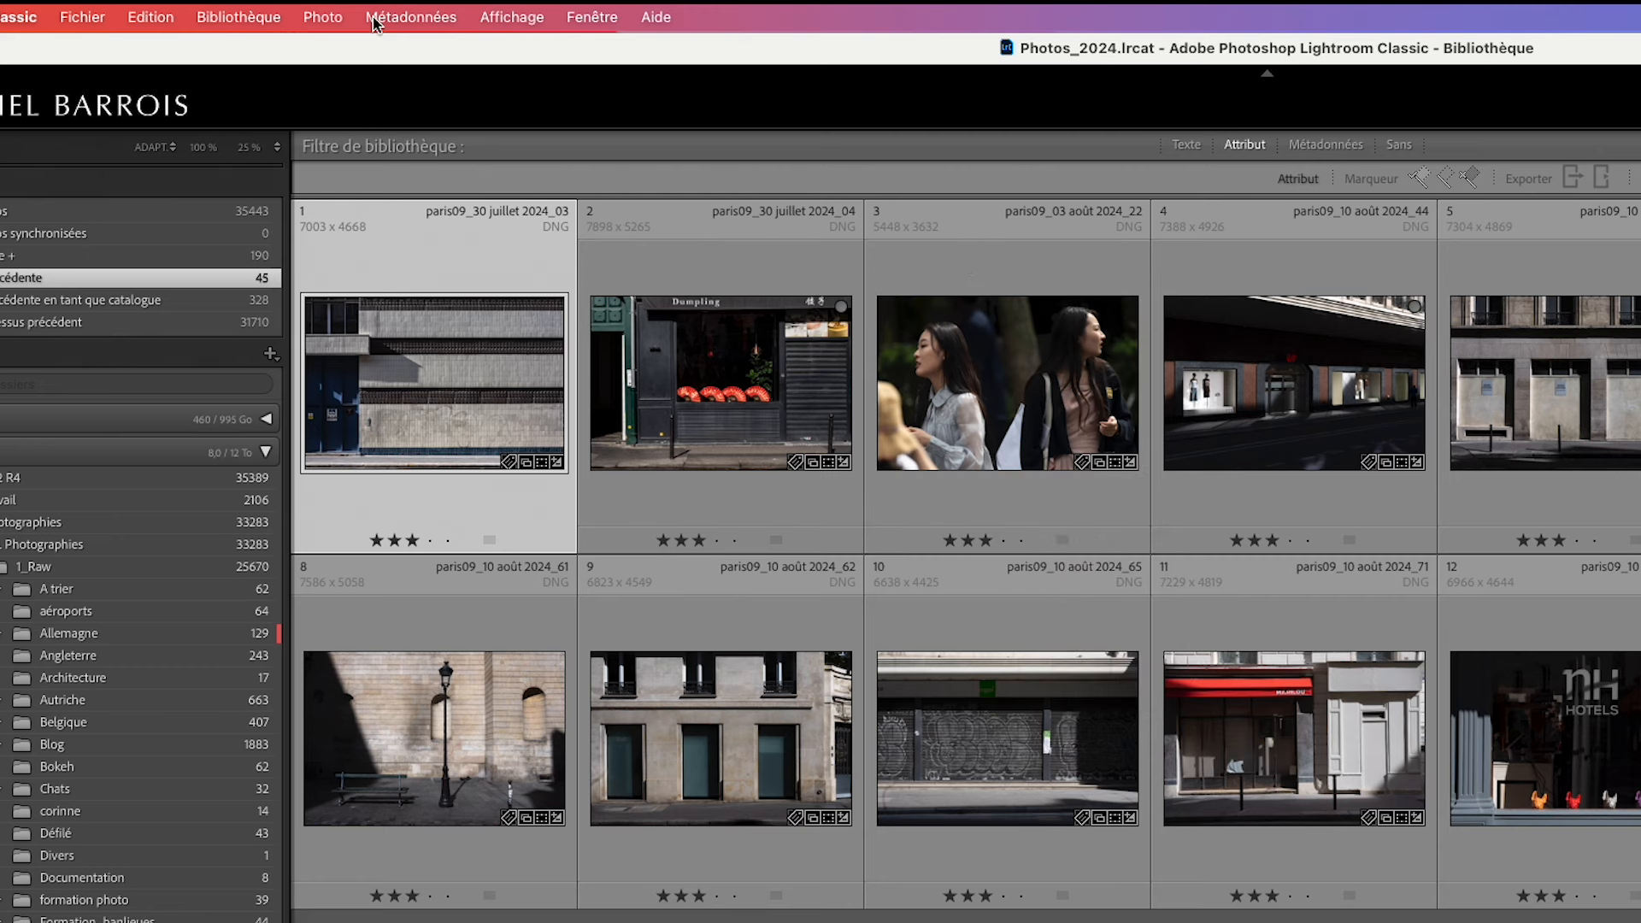
Switch back to the photographer's custom colour label set and display the label choices for the third photo
click(395, 19)
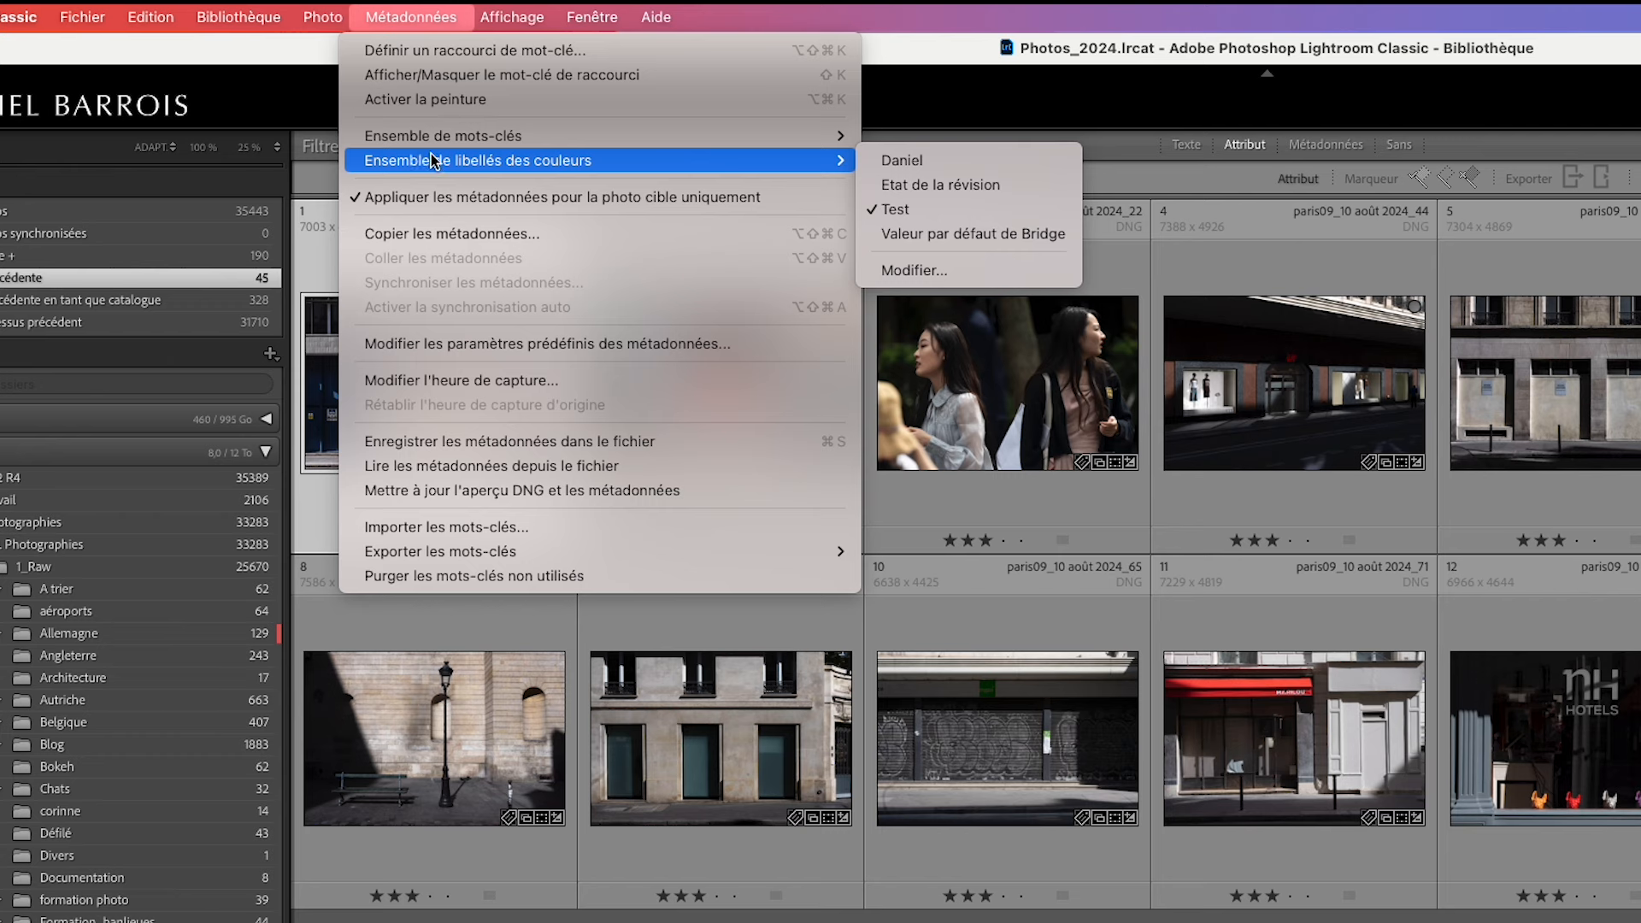
click(931, 163)
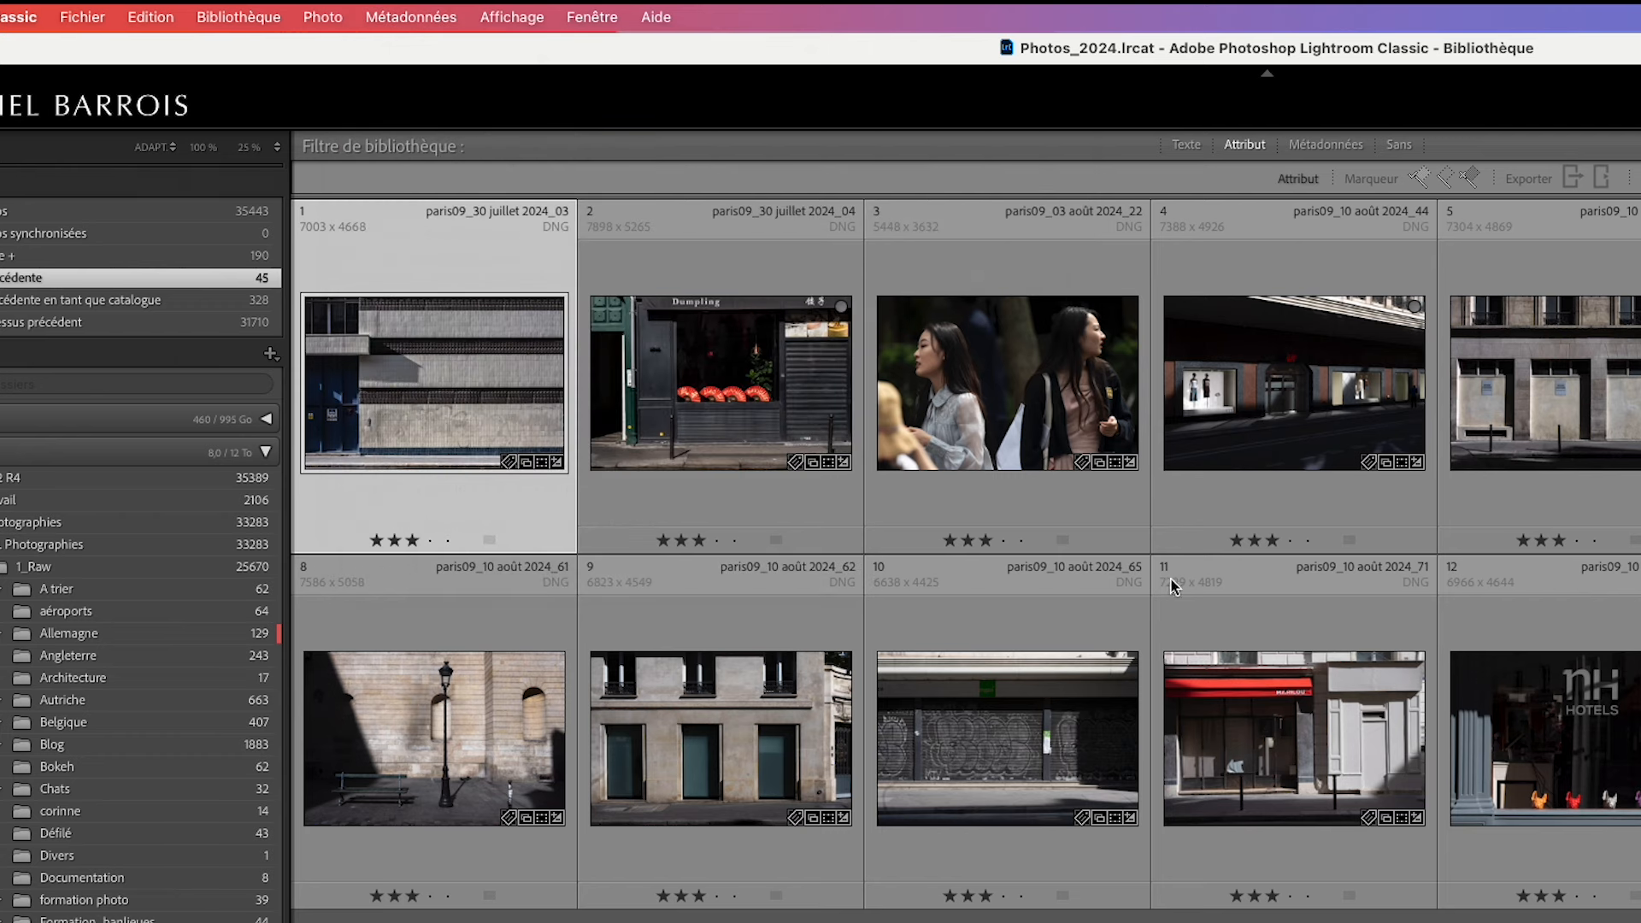
click(1065, 544)
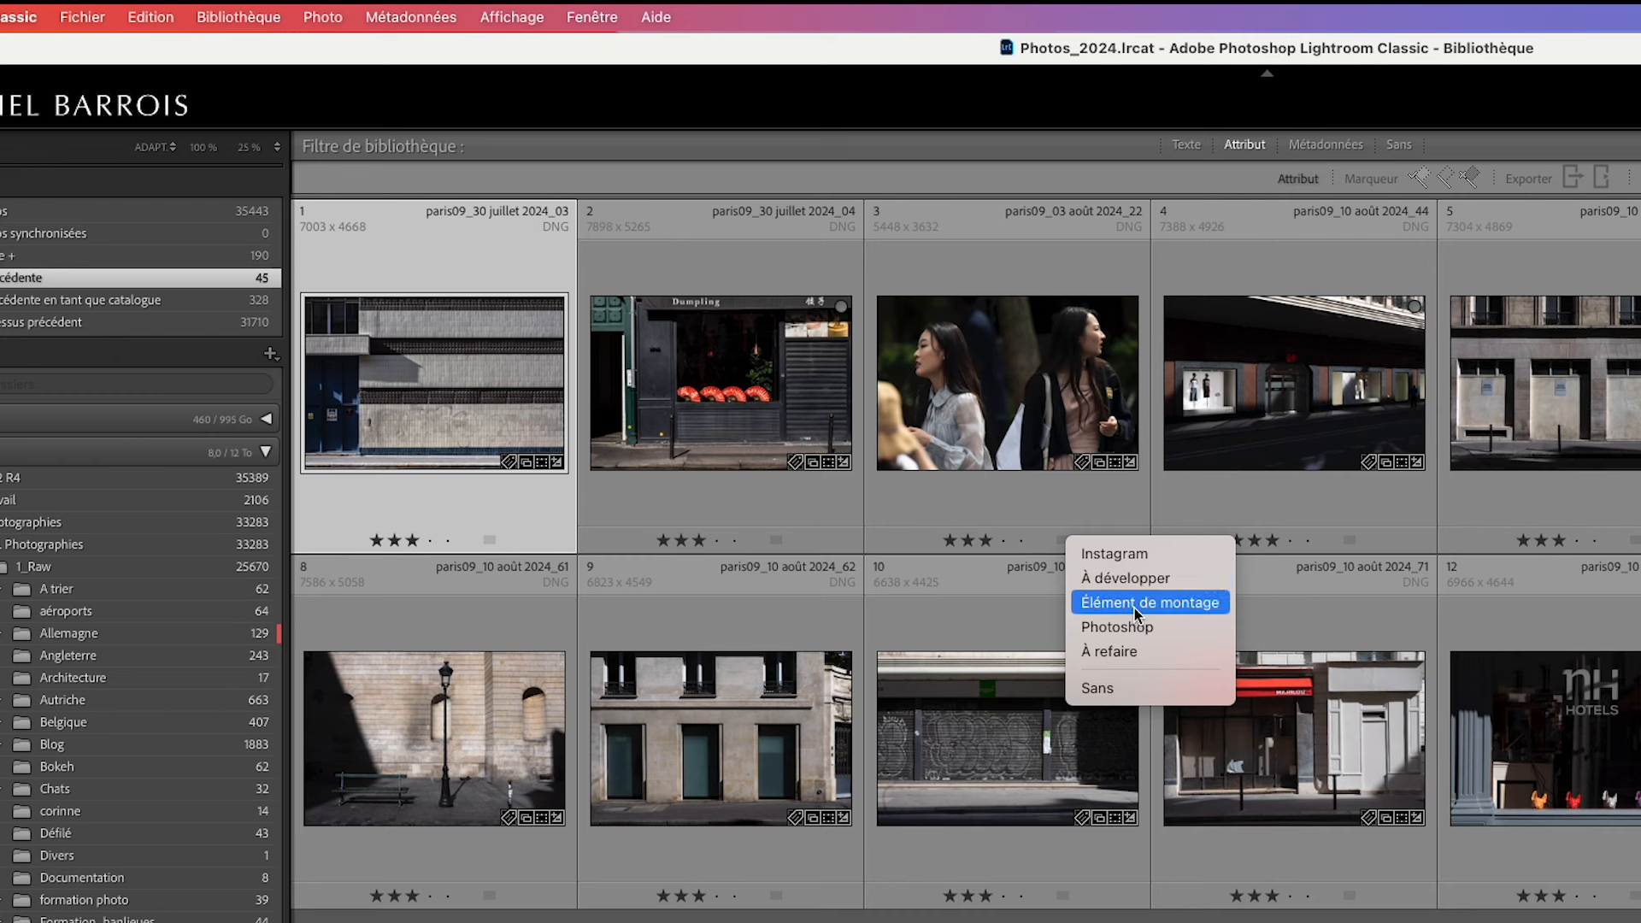
Assign the Photoshop colour label to the third photo and turn off the unlabelled-photos filter
click(1079, 475)
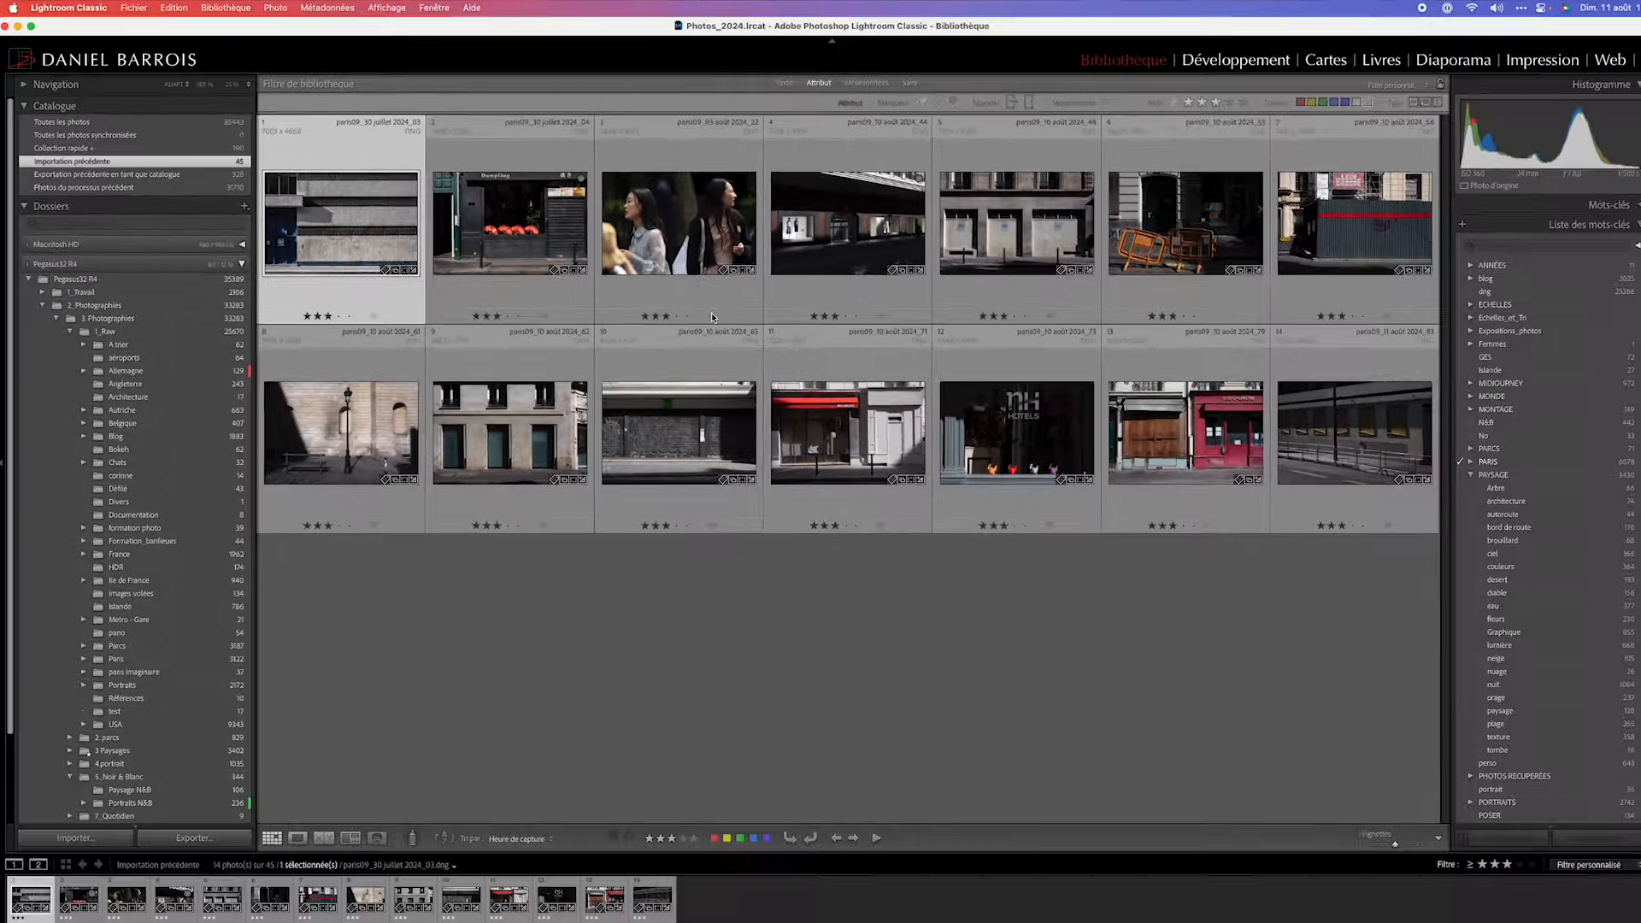
click(845, 397)
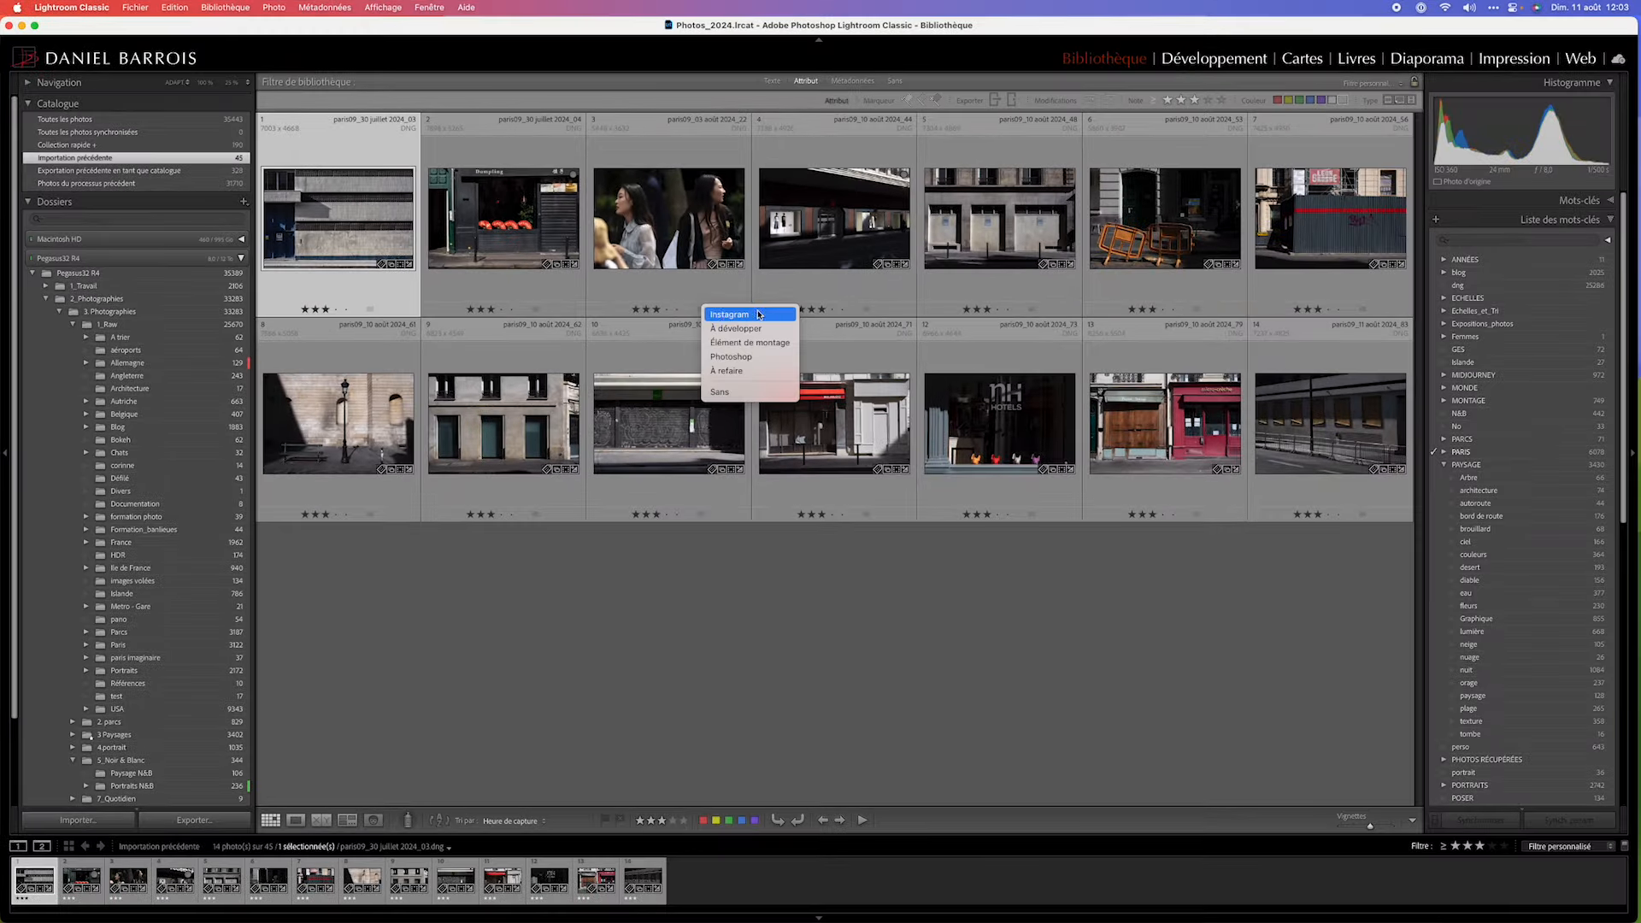
click(751, 370)
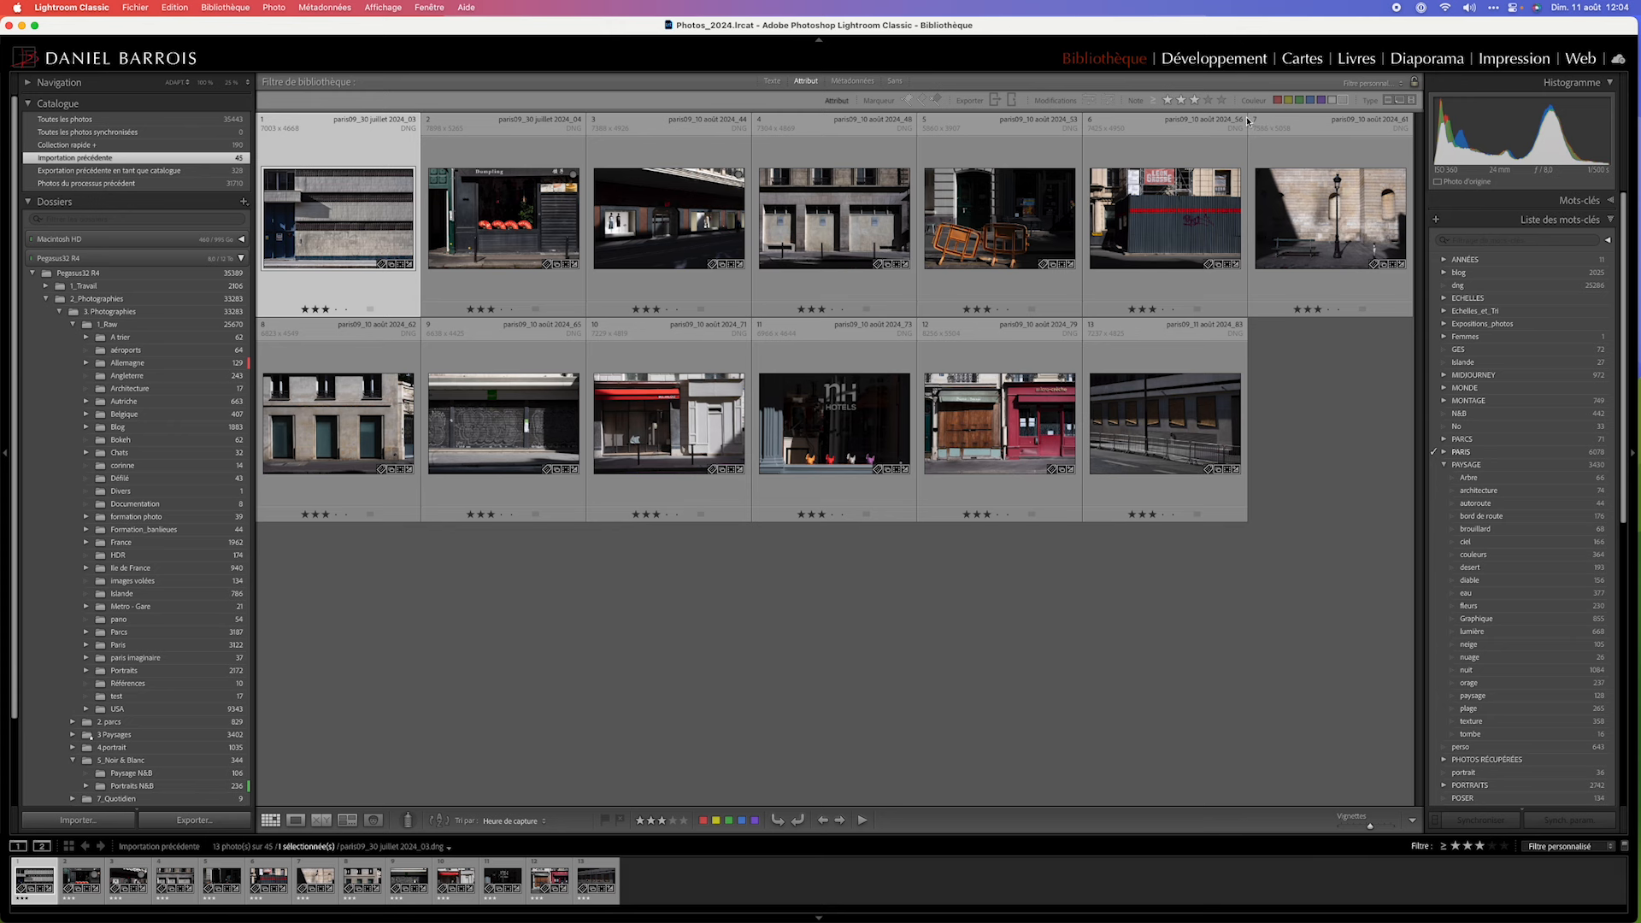
click(1345, 105)
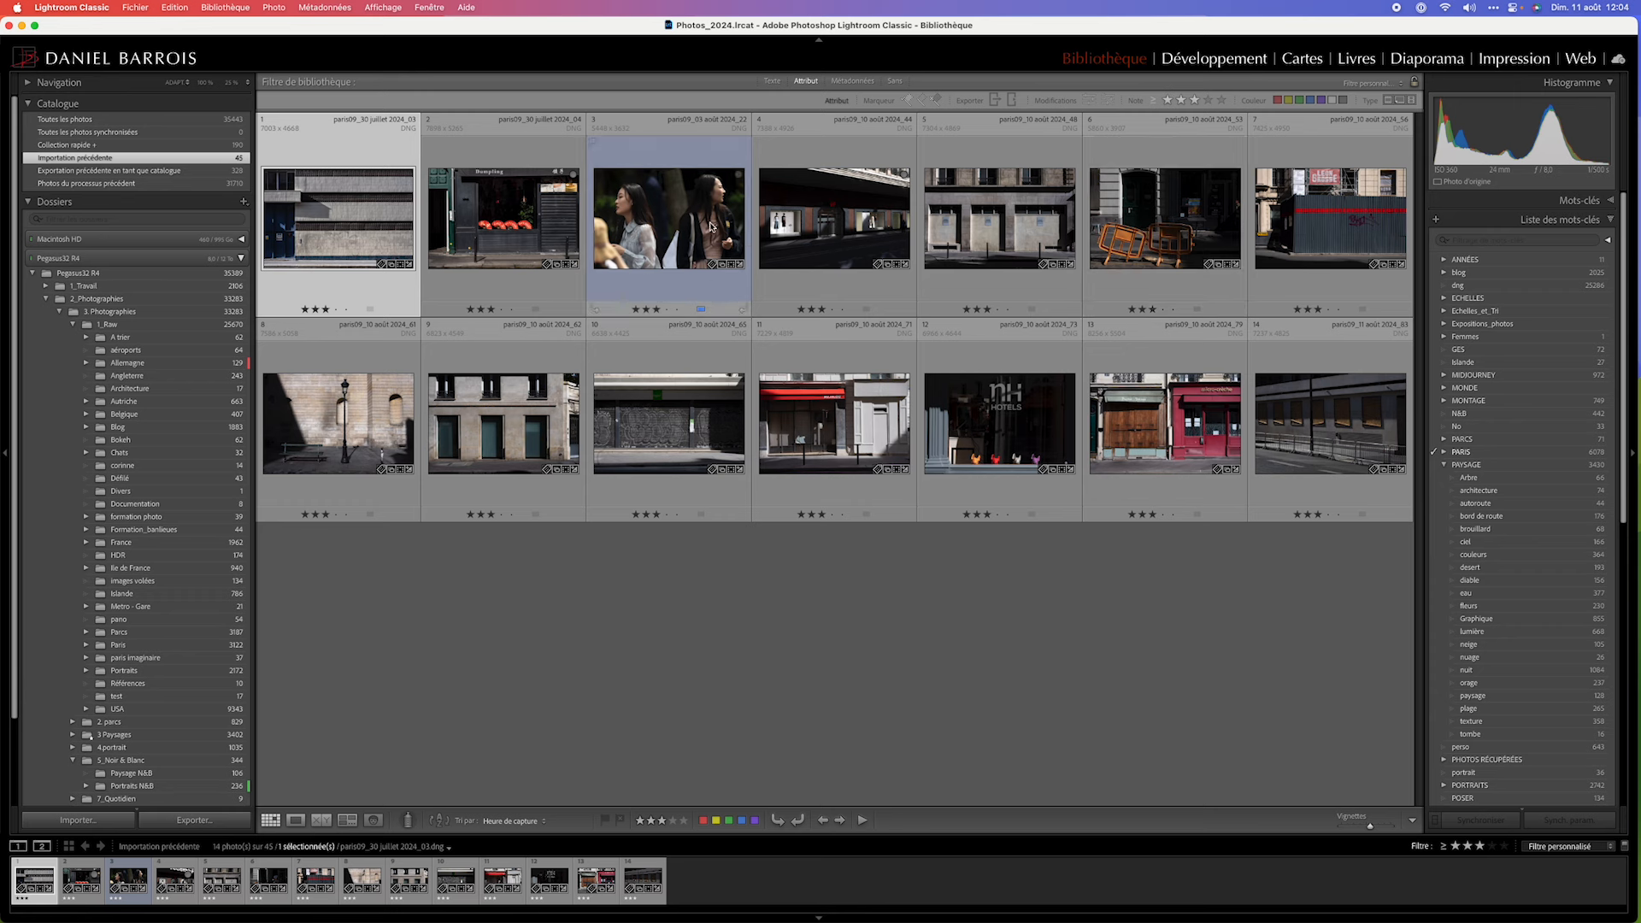
Check the third photo's label choices and assign the Instagram colour label to the second photo
click(701, 310)
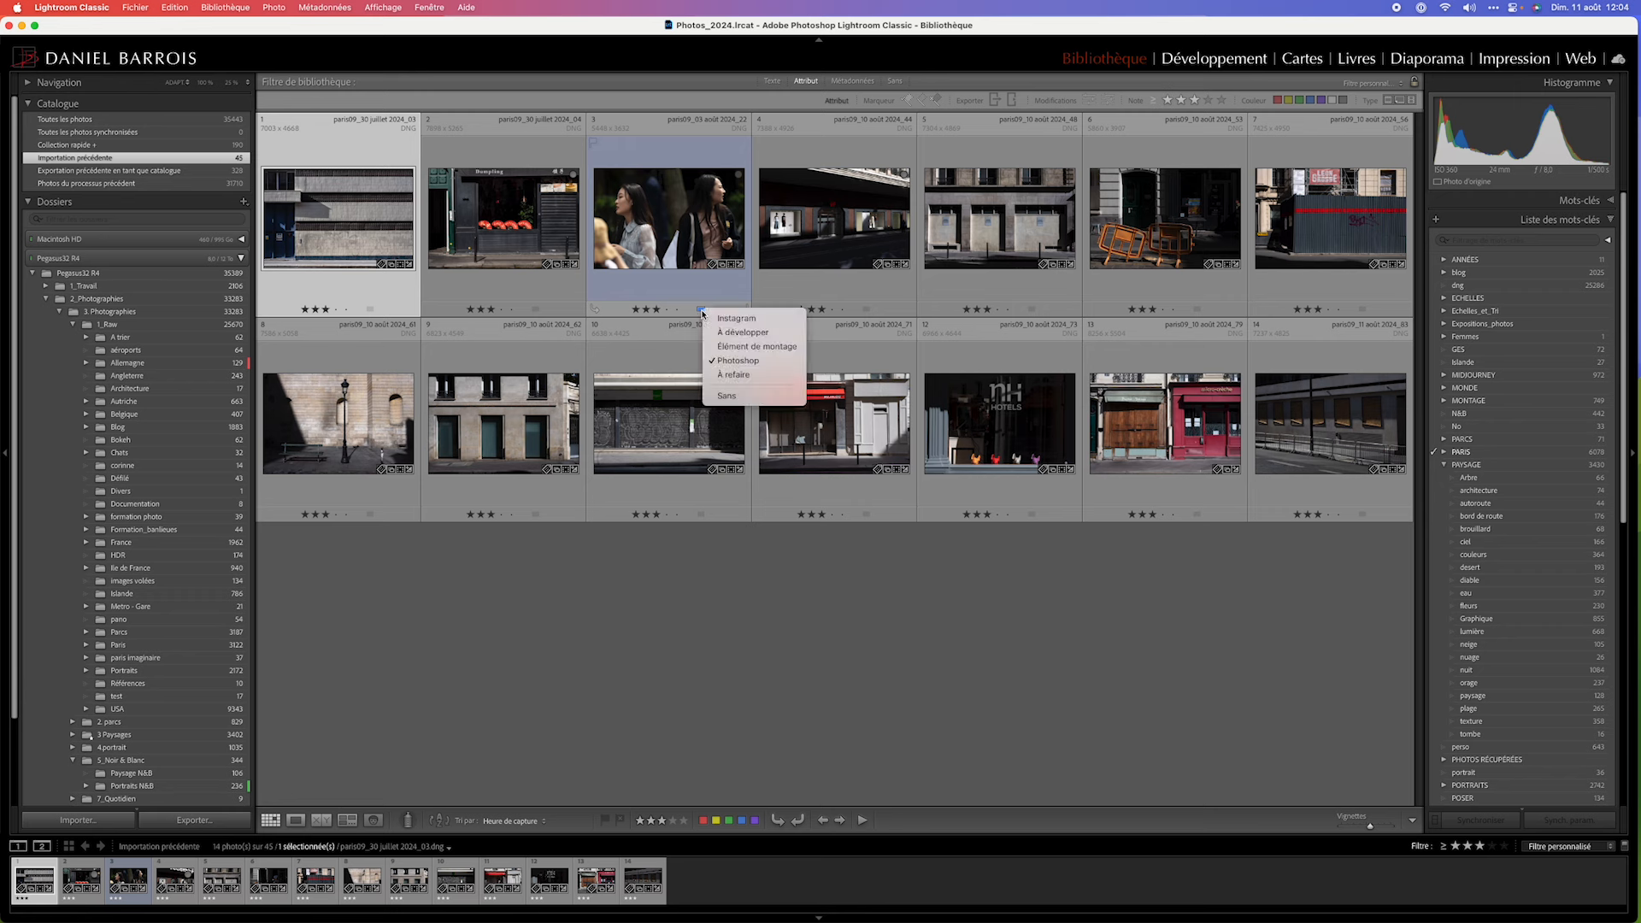
click(530, 332)
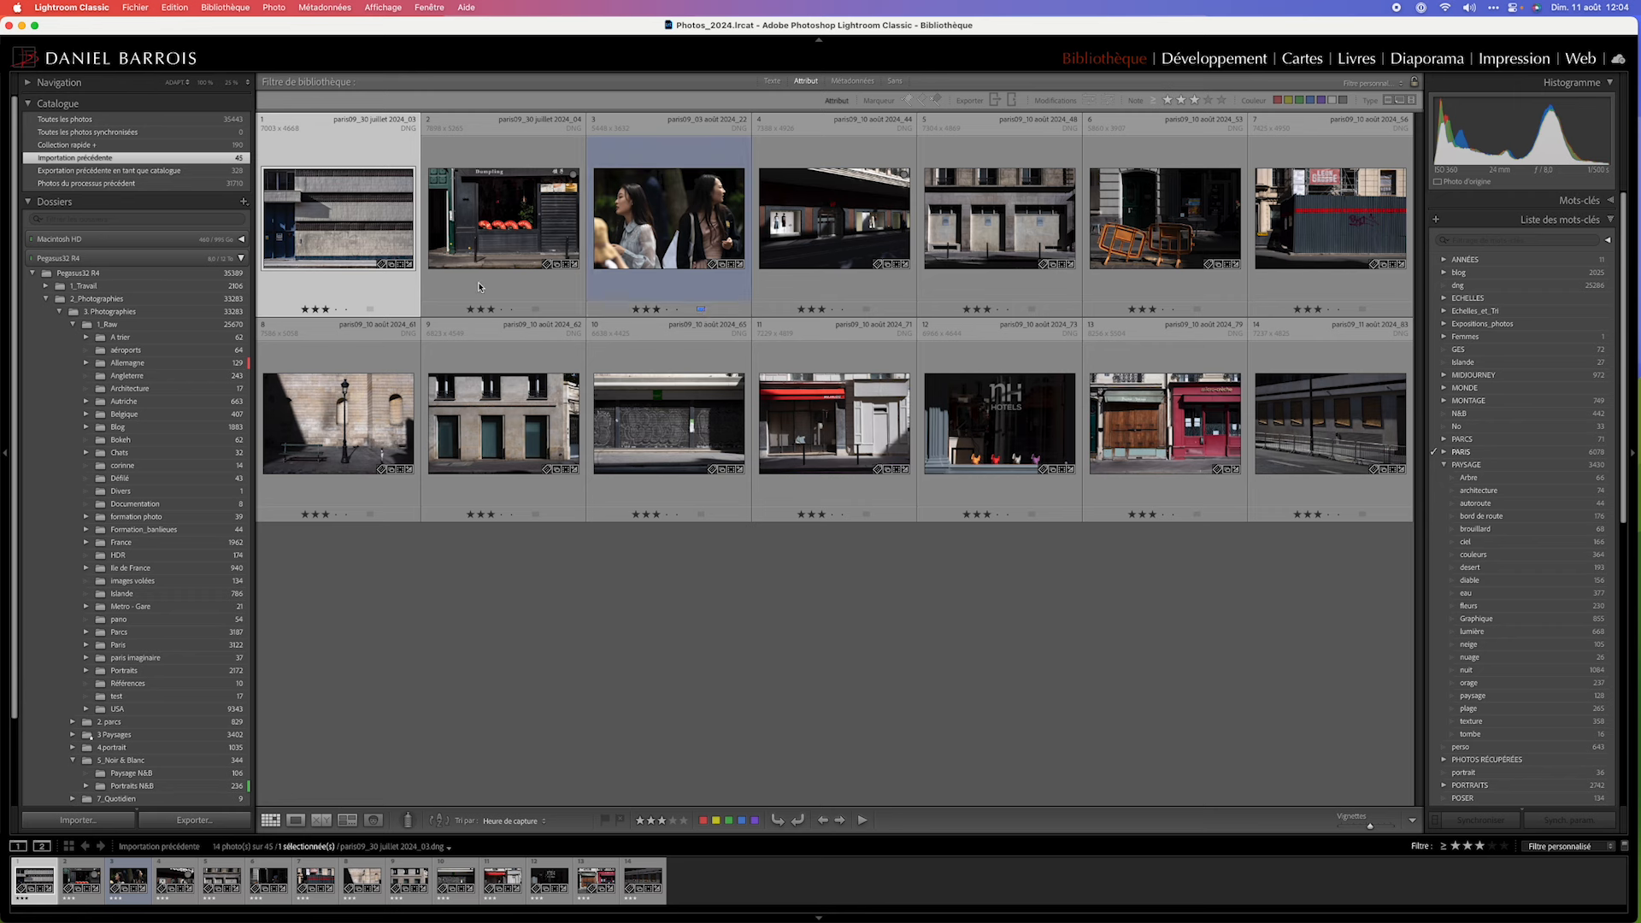
click(536, 311)
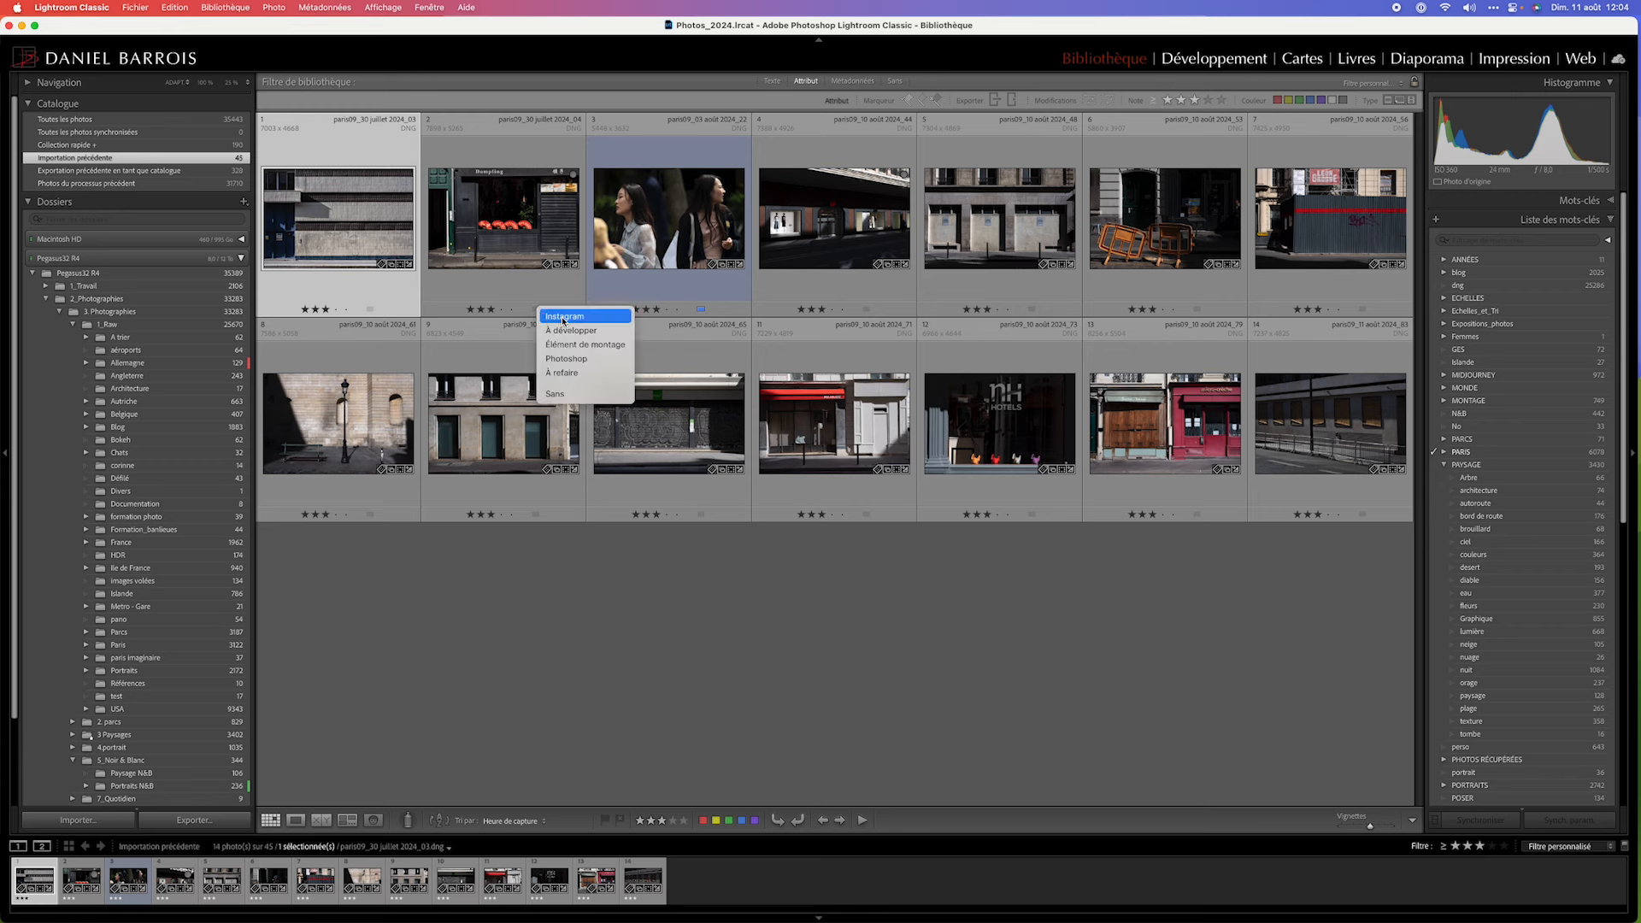
click(552, 316)
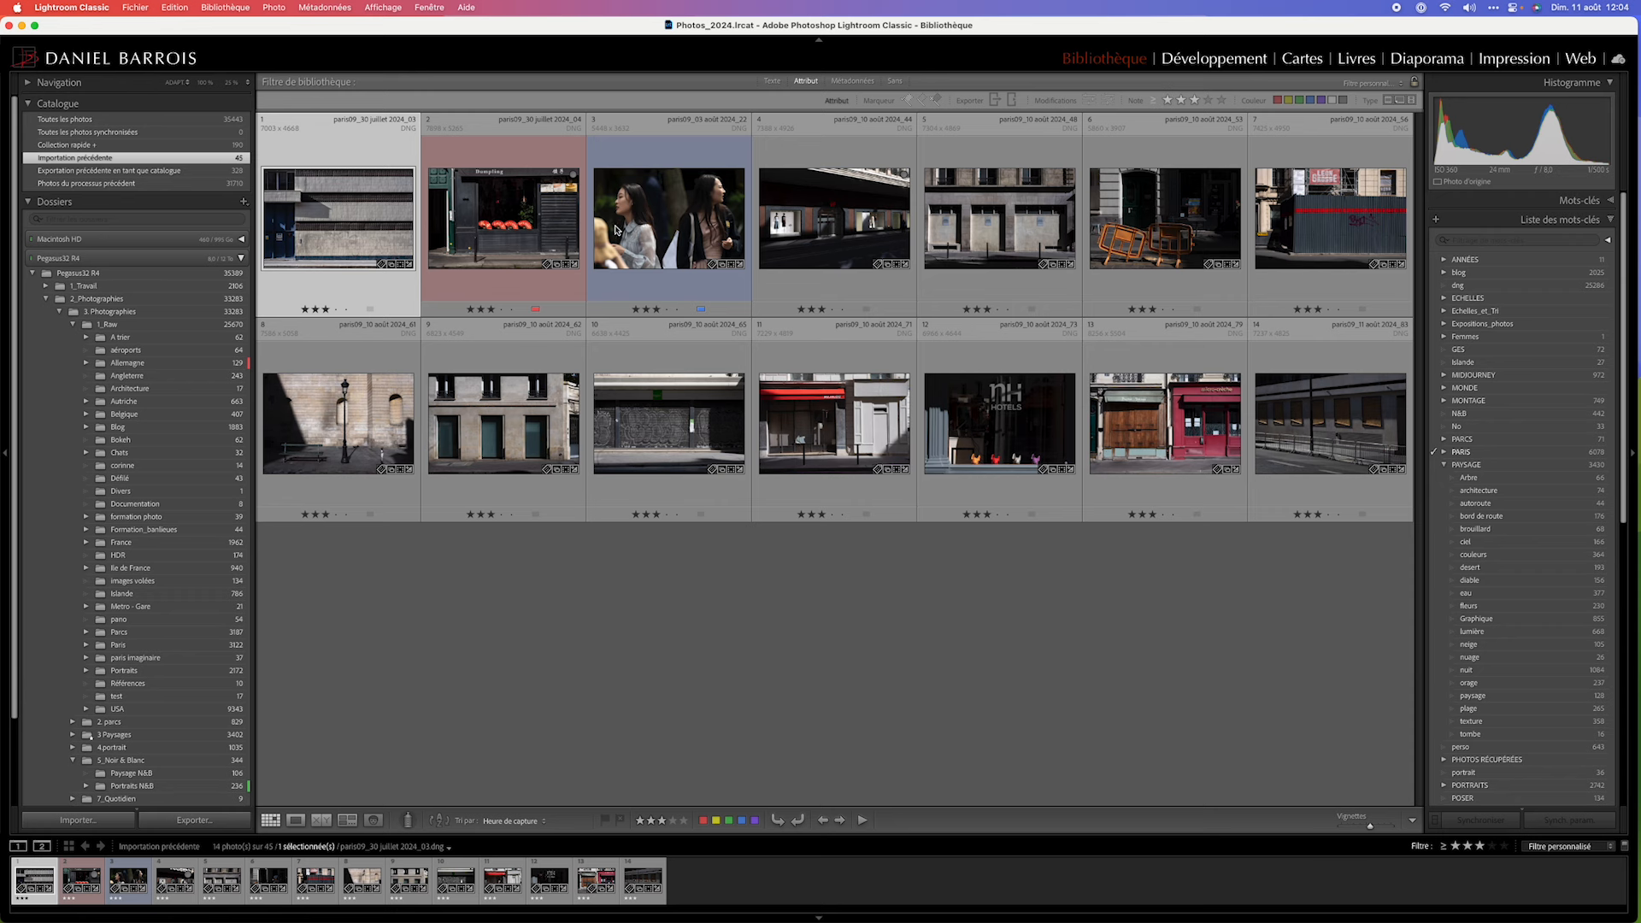
Review the library's colour label filter options, and filter the previous import by the red label before clearing that filter
click(237, 9)
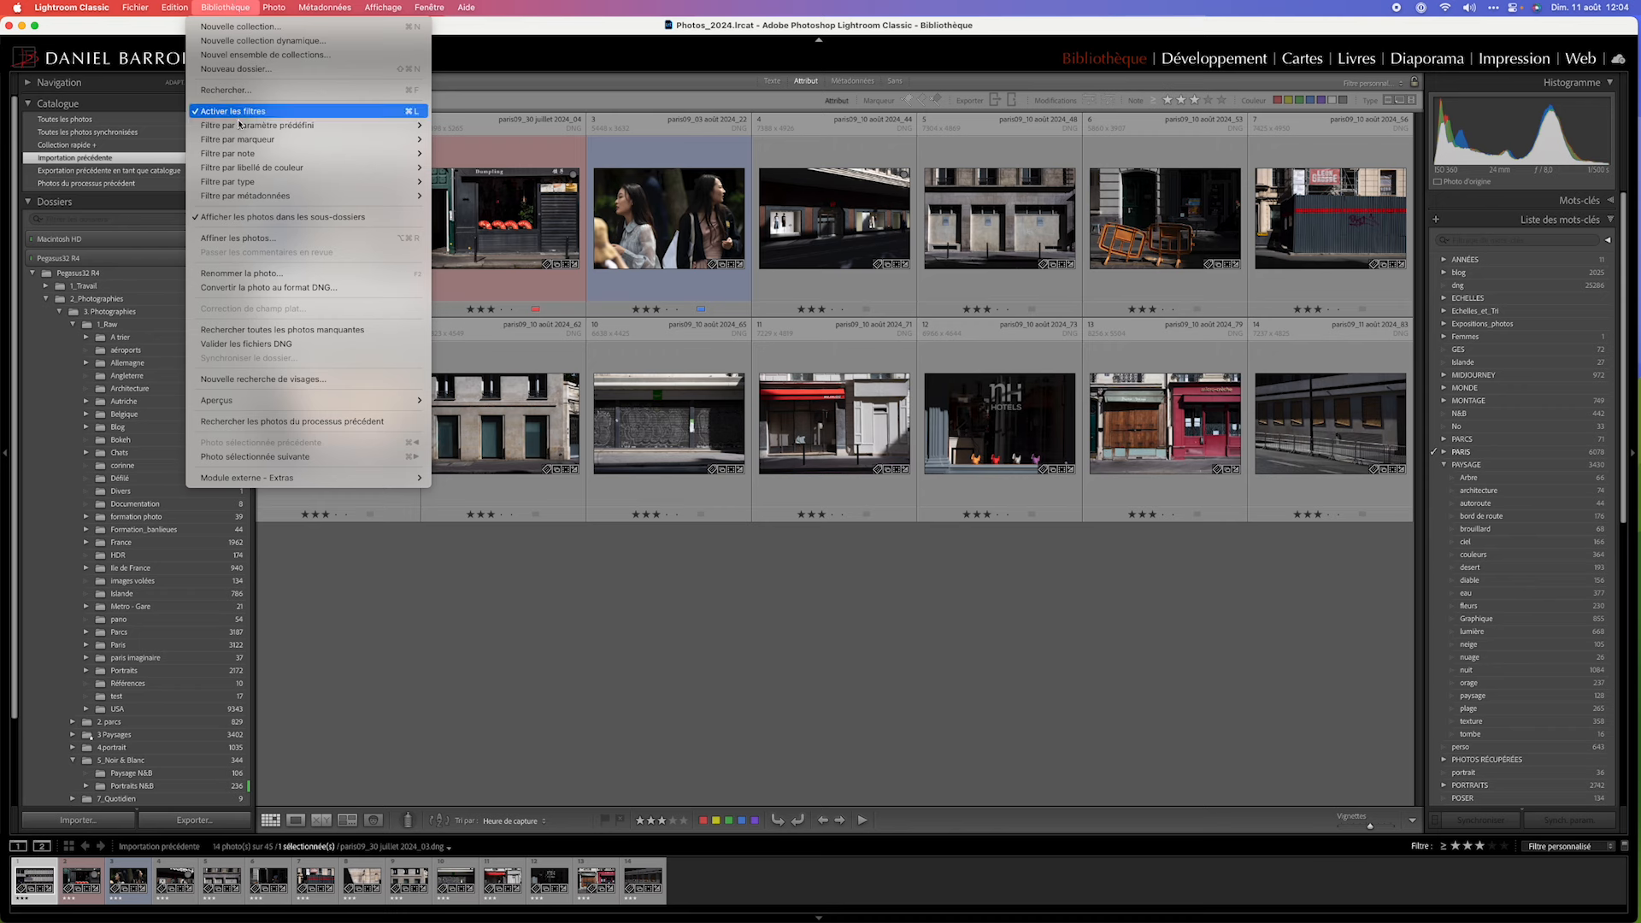
mouse_move(238, 171)
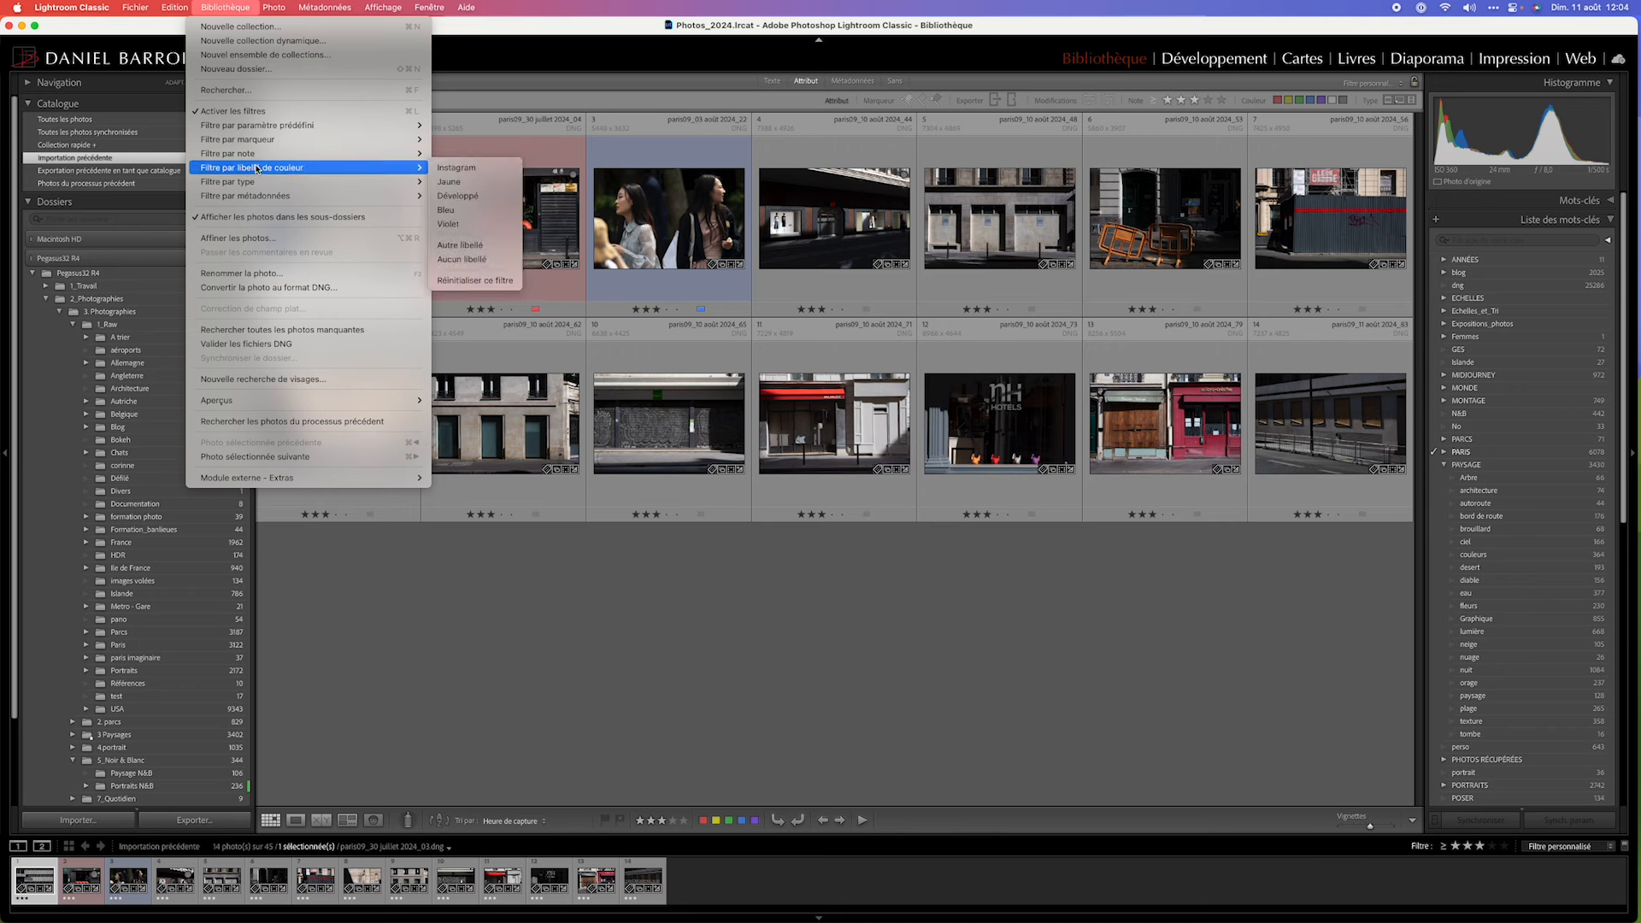
mouse_move(383, 8)
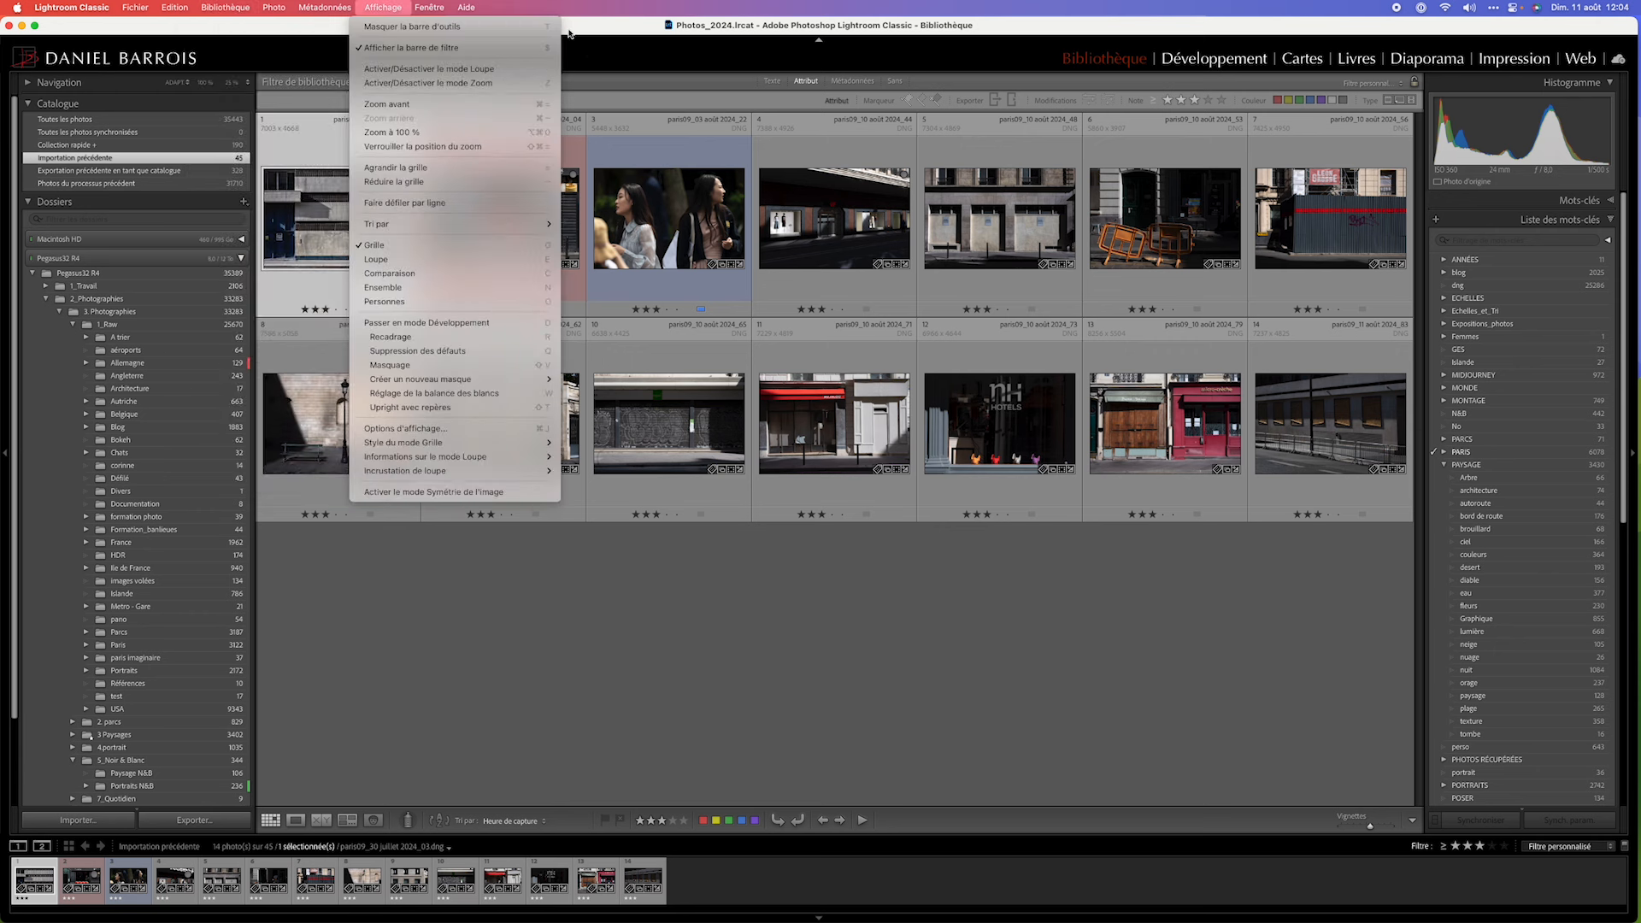
click(578, 43)
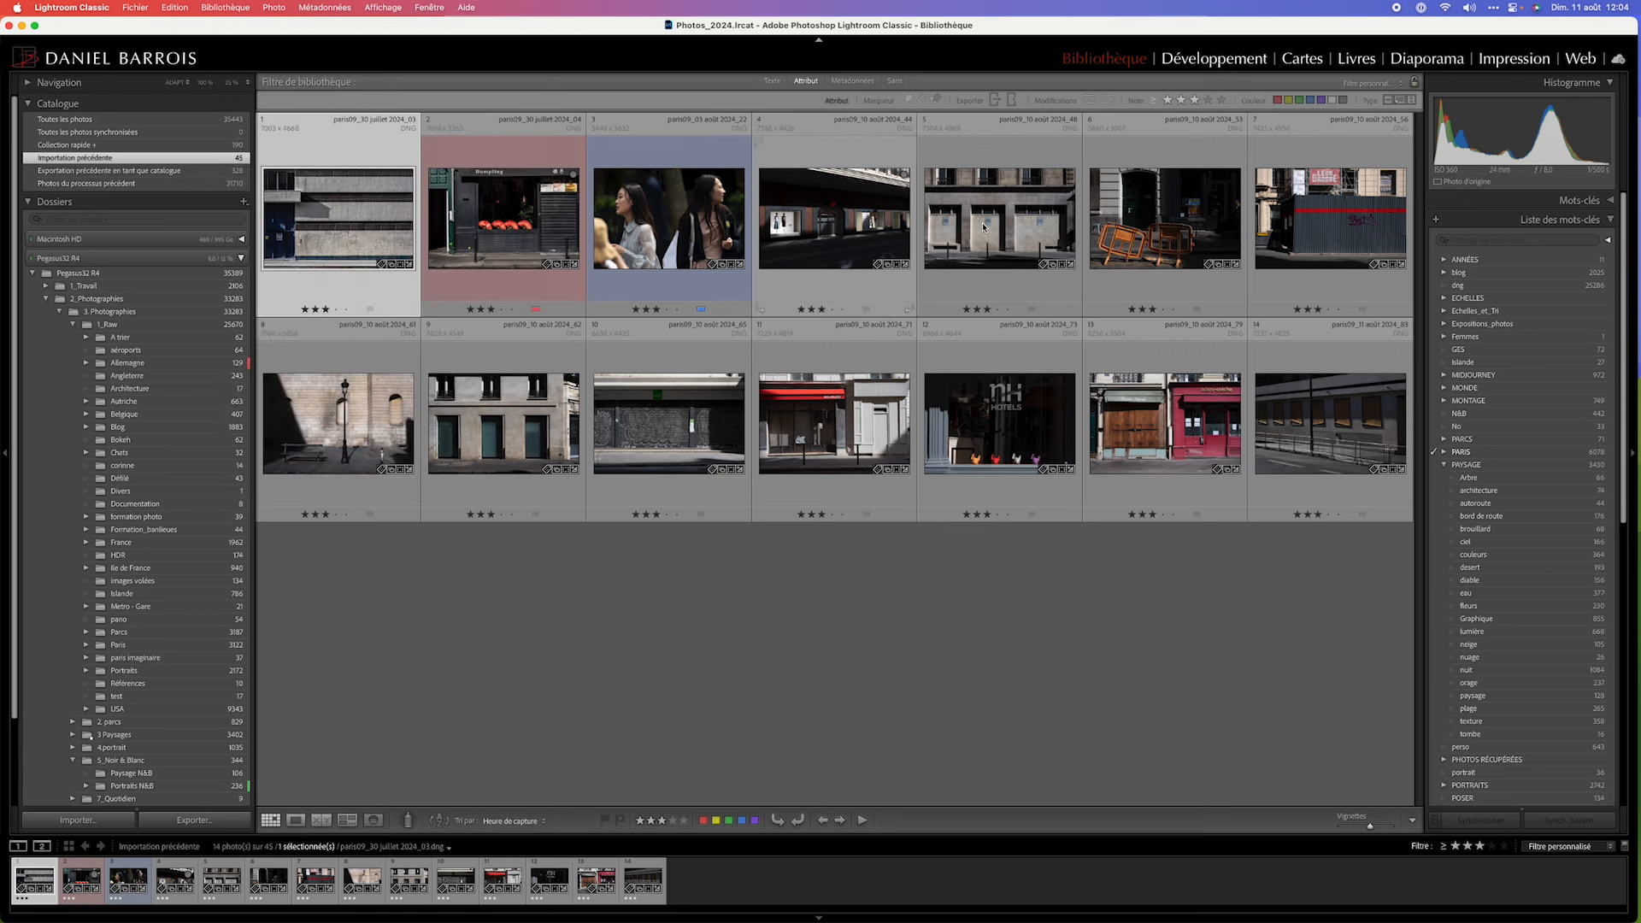
click(1278, 101)
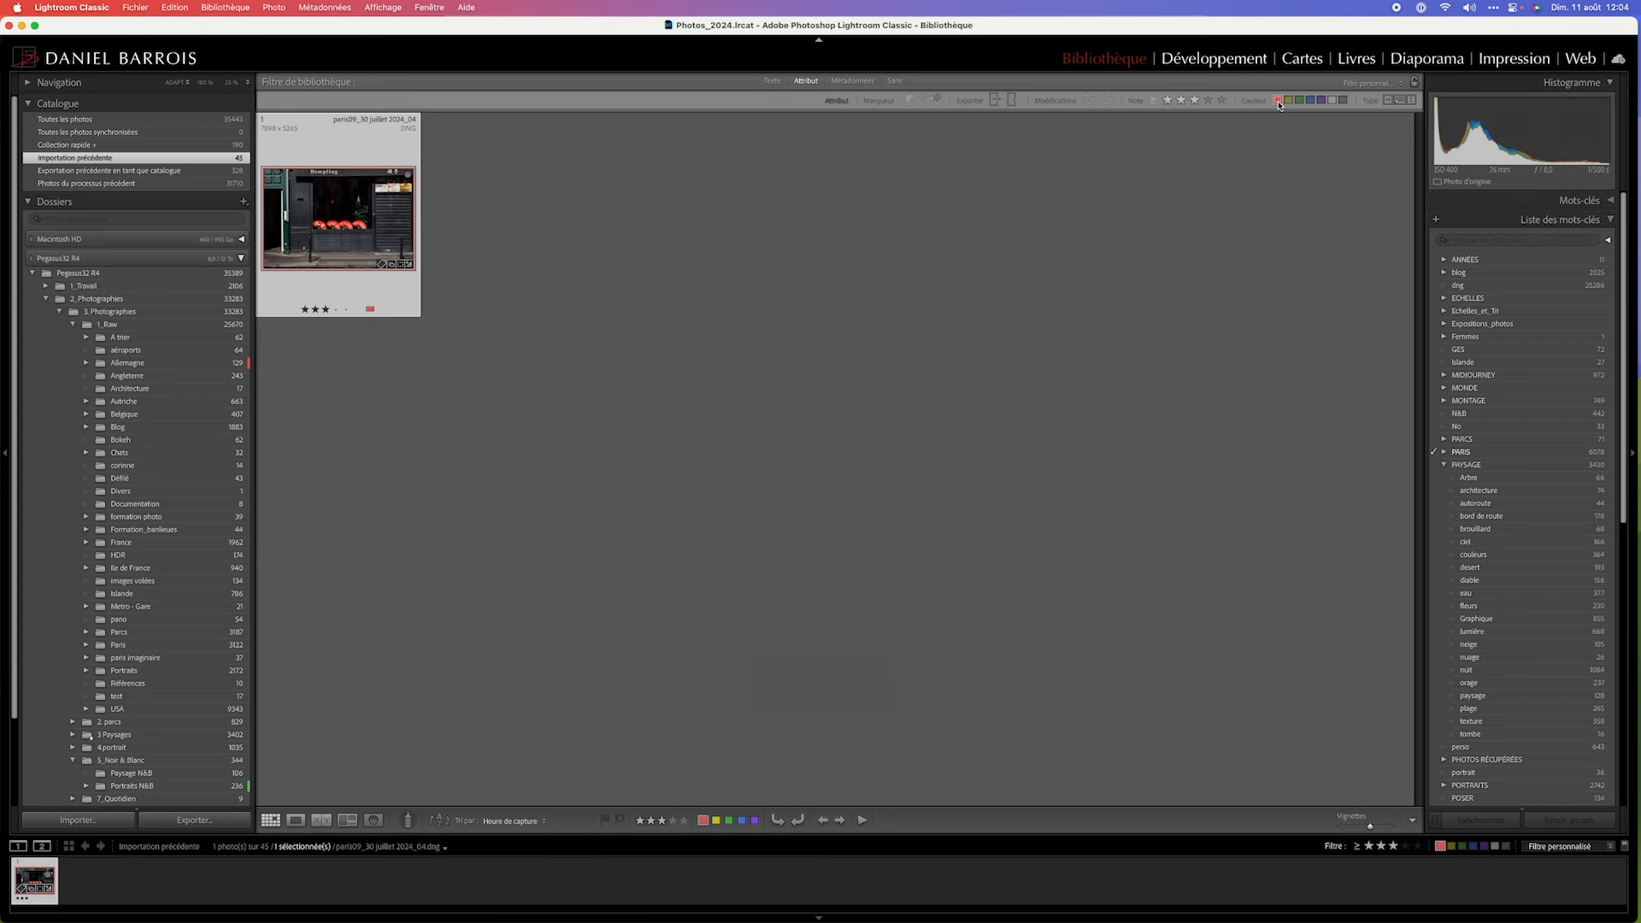
click(1278, 101)
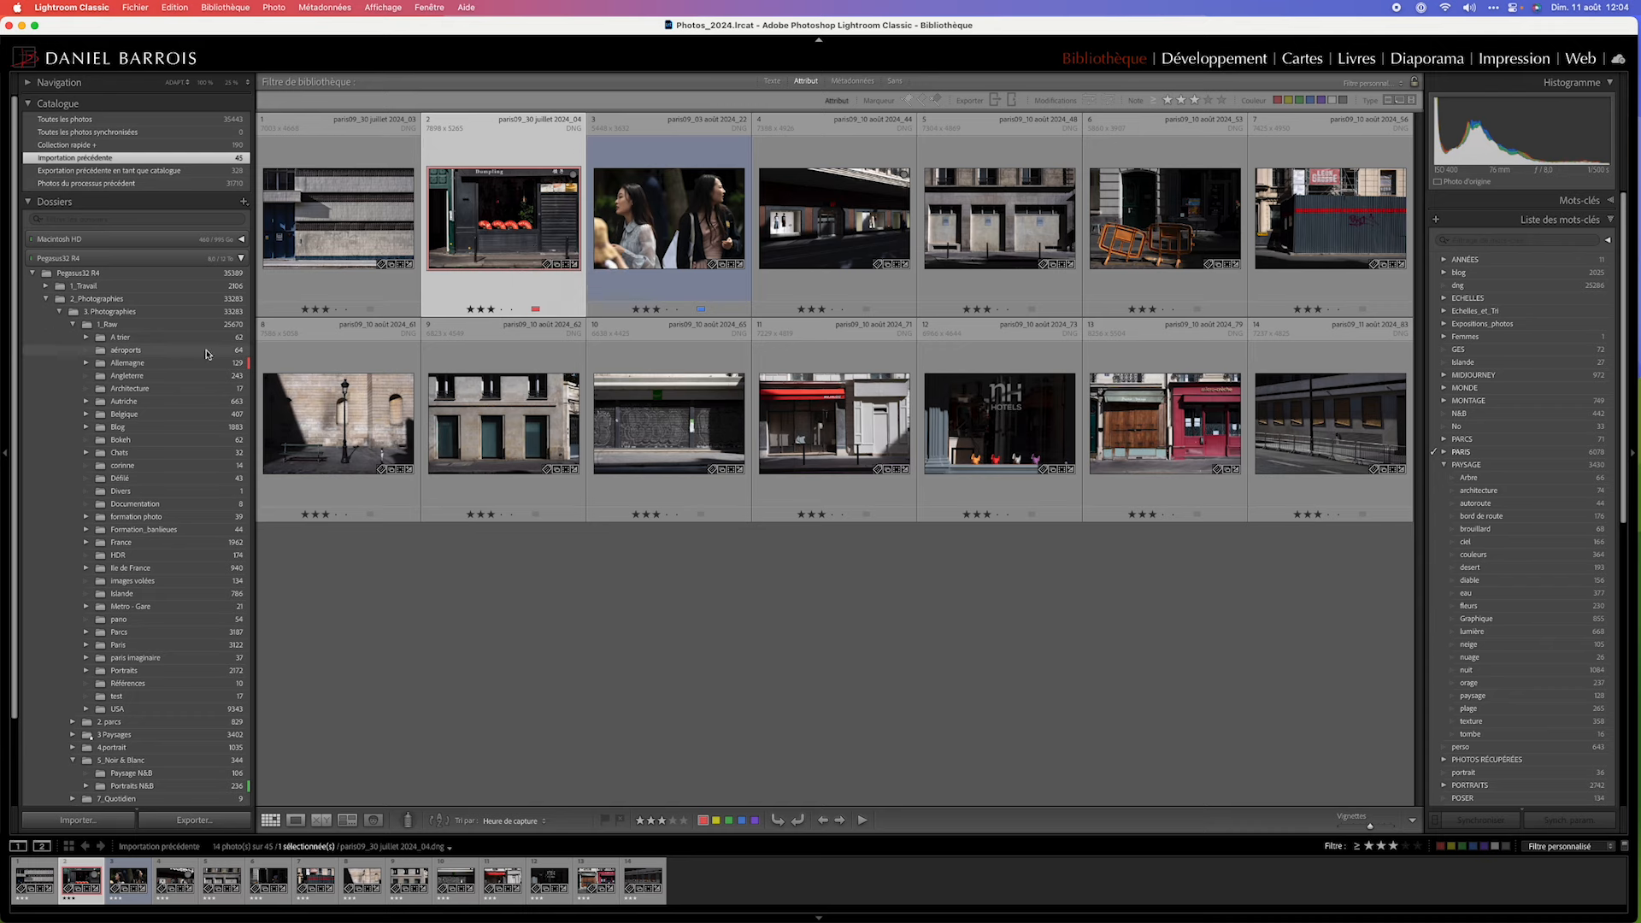
Filter the 3. Photographies folder by the blue label, clear it, and return to Importation précédente with the Attribut filter enabled
click(126, 313)
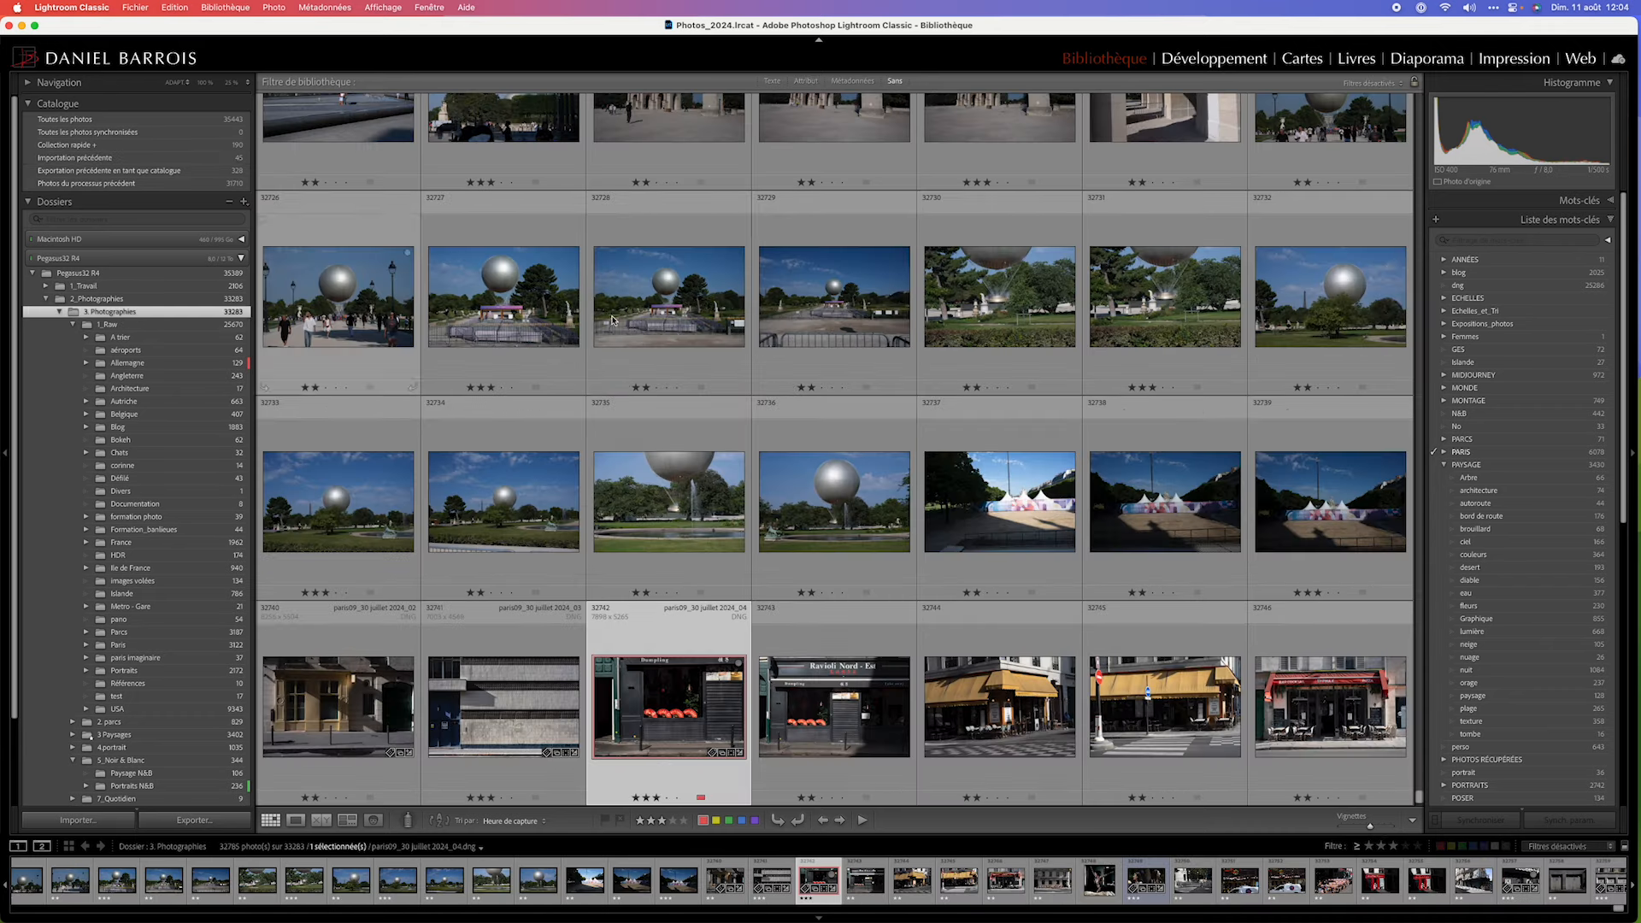
click(807, 81)
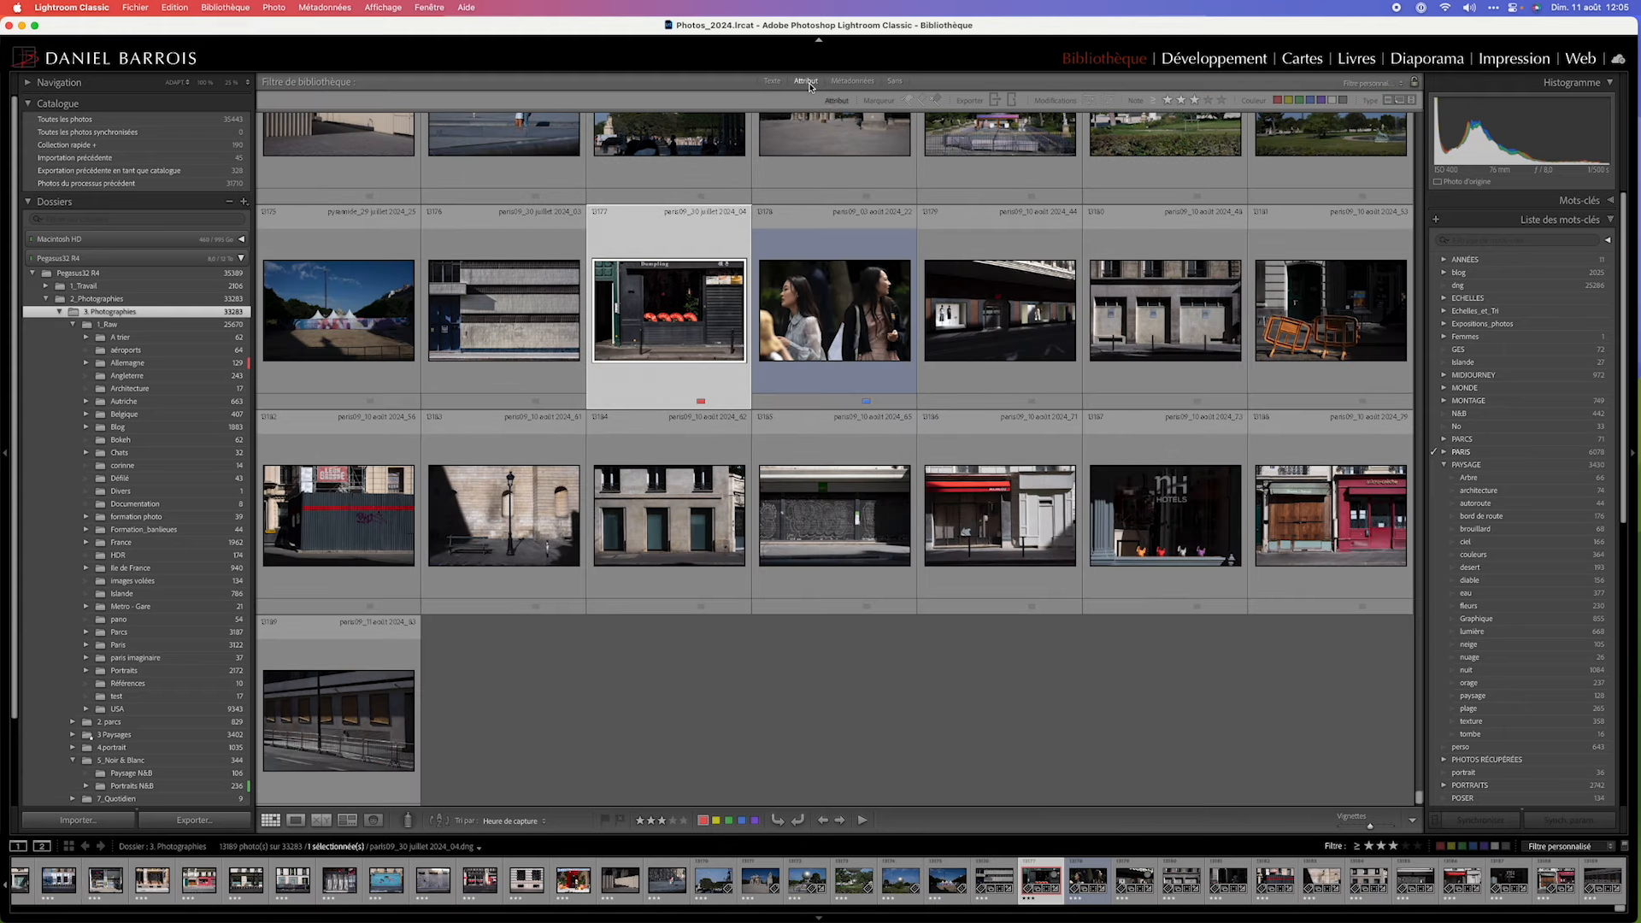
click(1312, 100)
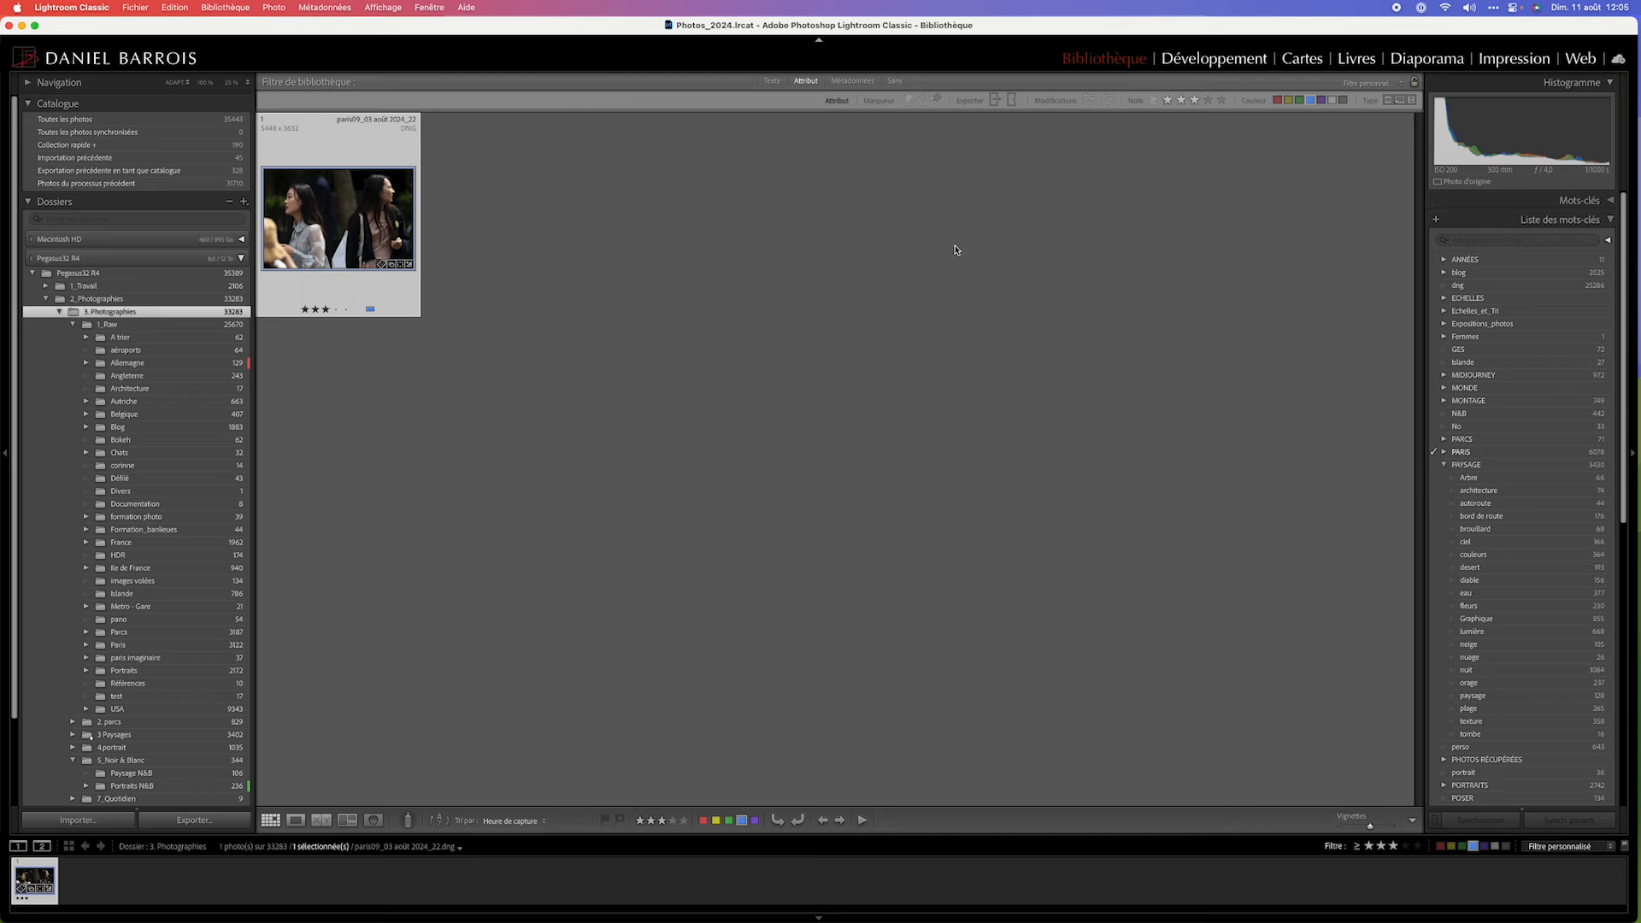
click(1314, 101)
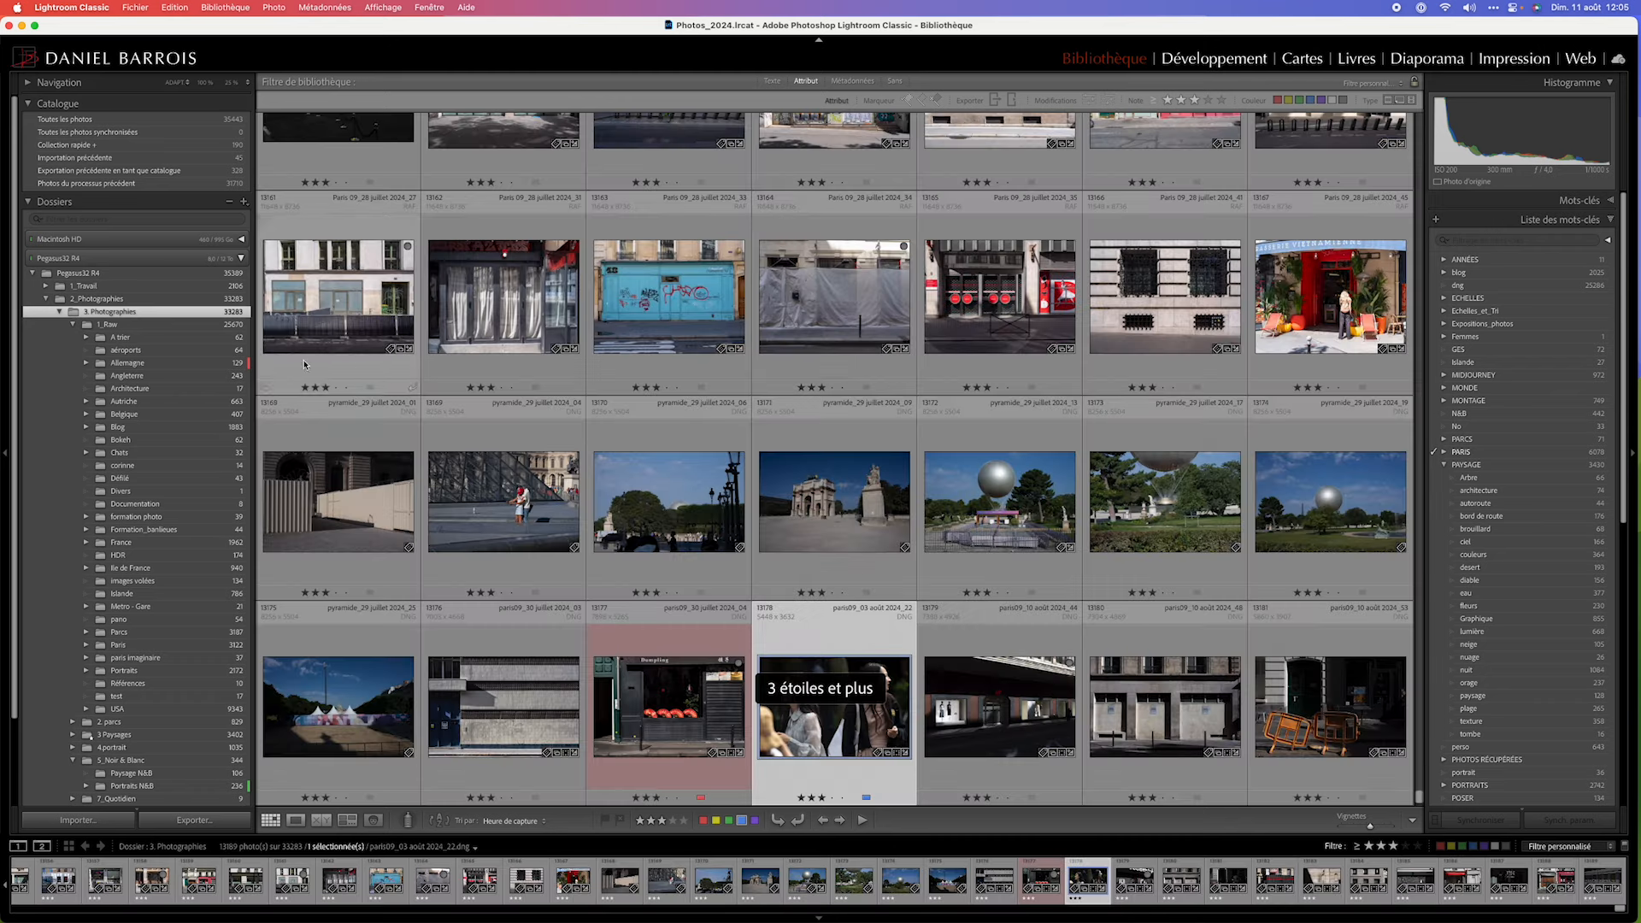
click(83, 160)
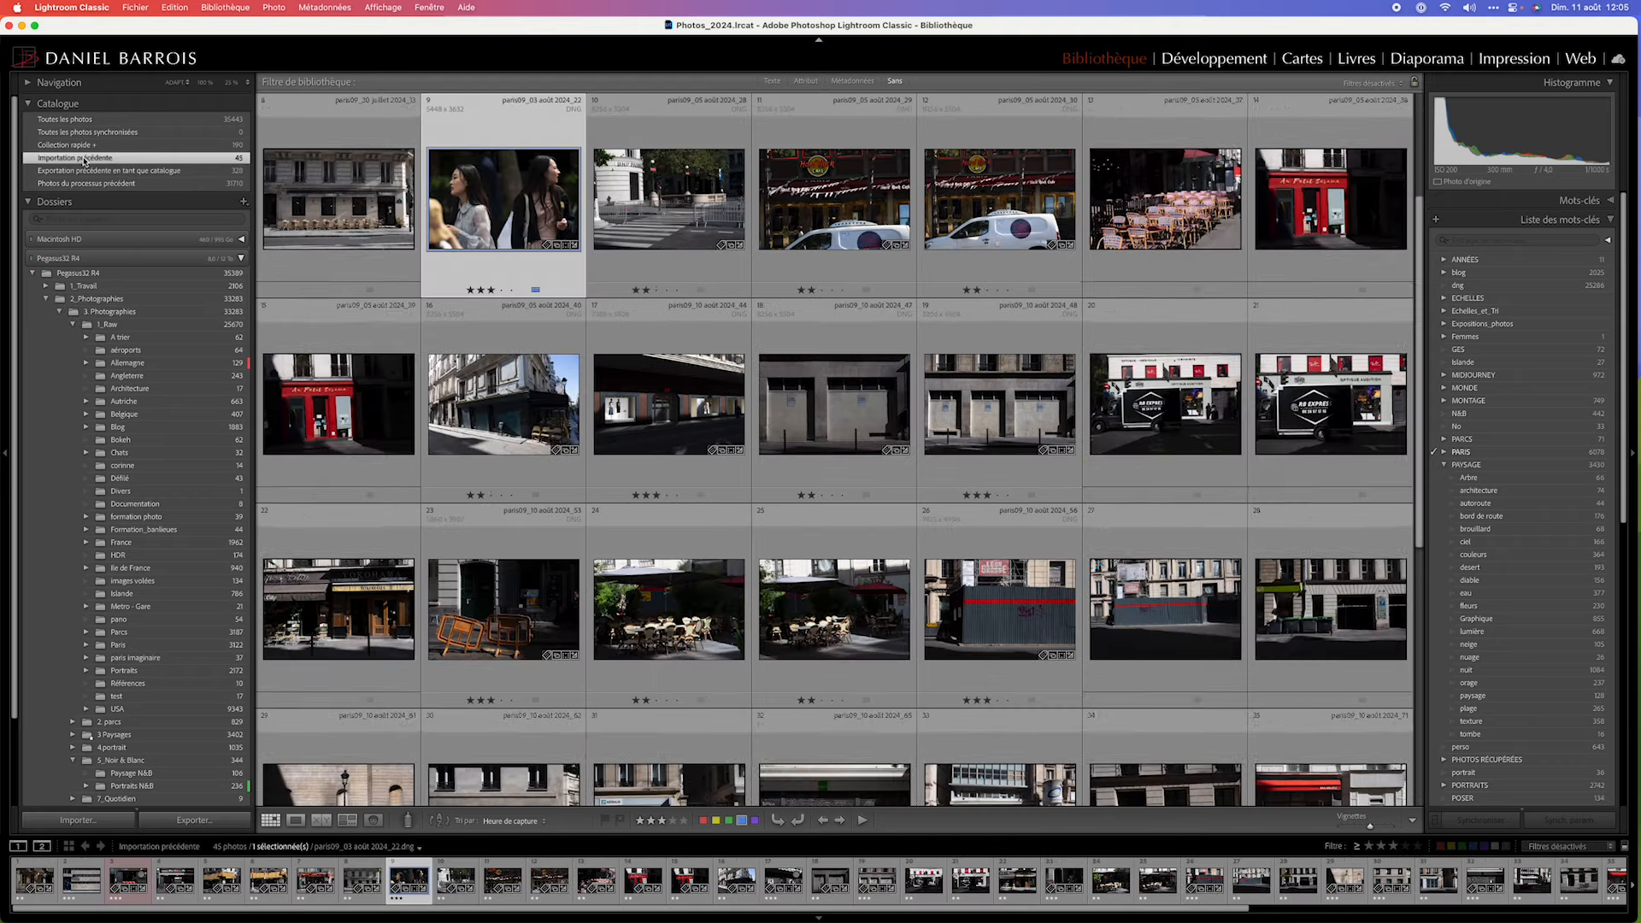
click(805, 80)
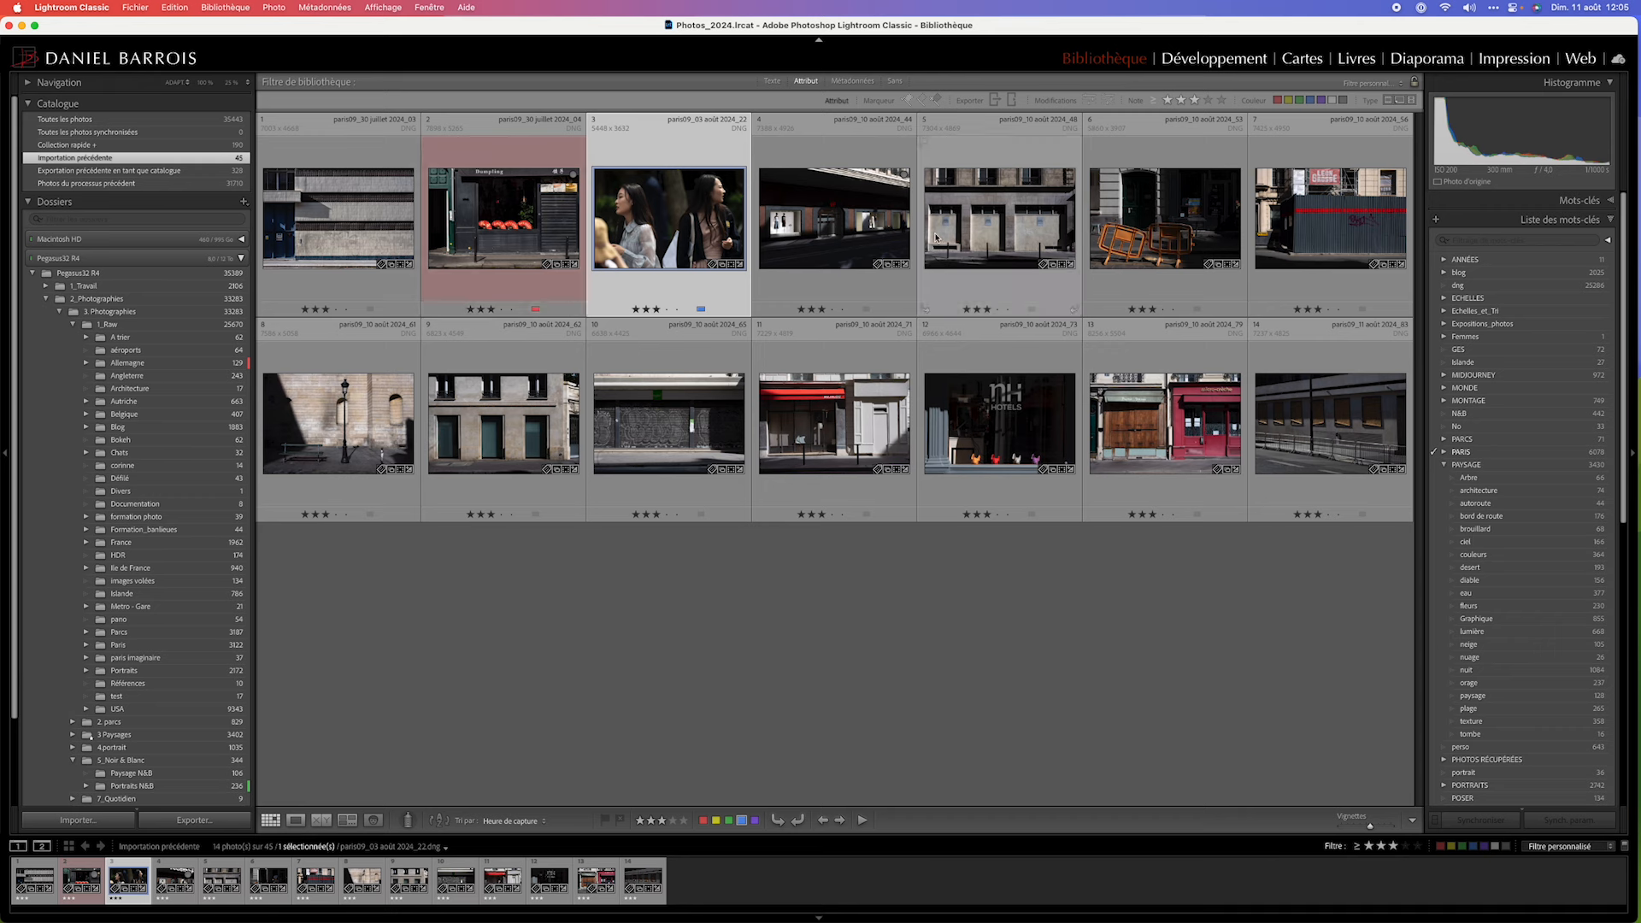
Assign the mots clés colour label to the Allemagne folder inside 1_Raw
scroll(156, 430, down, 2)
scroll(156, 430, down, 1)
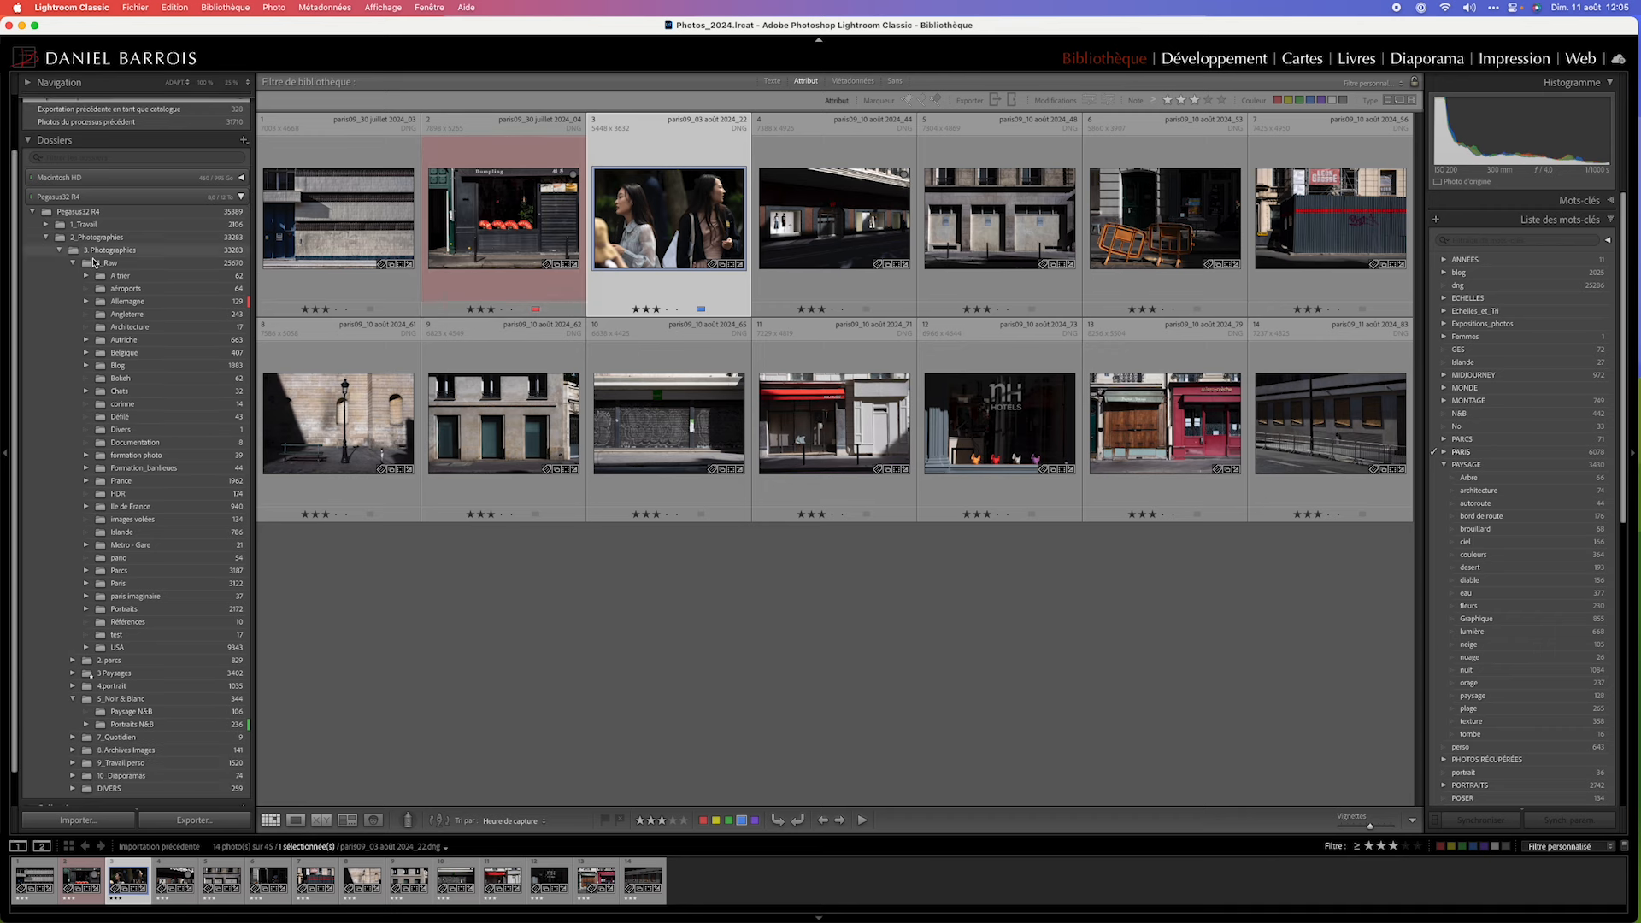
scroll(156, 432, down, 1)
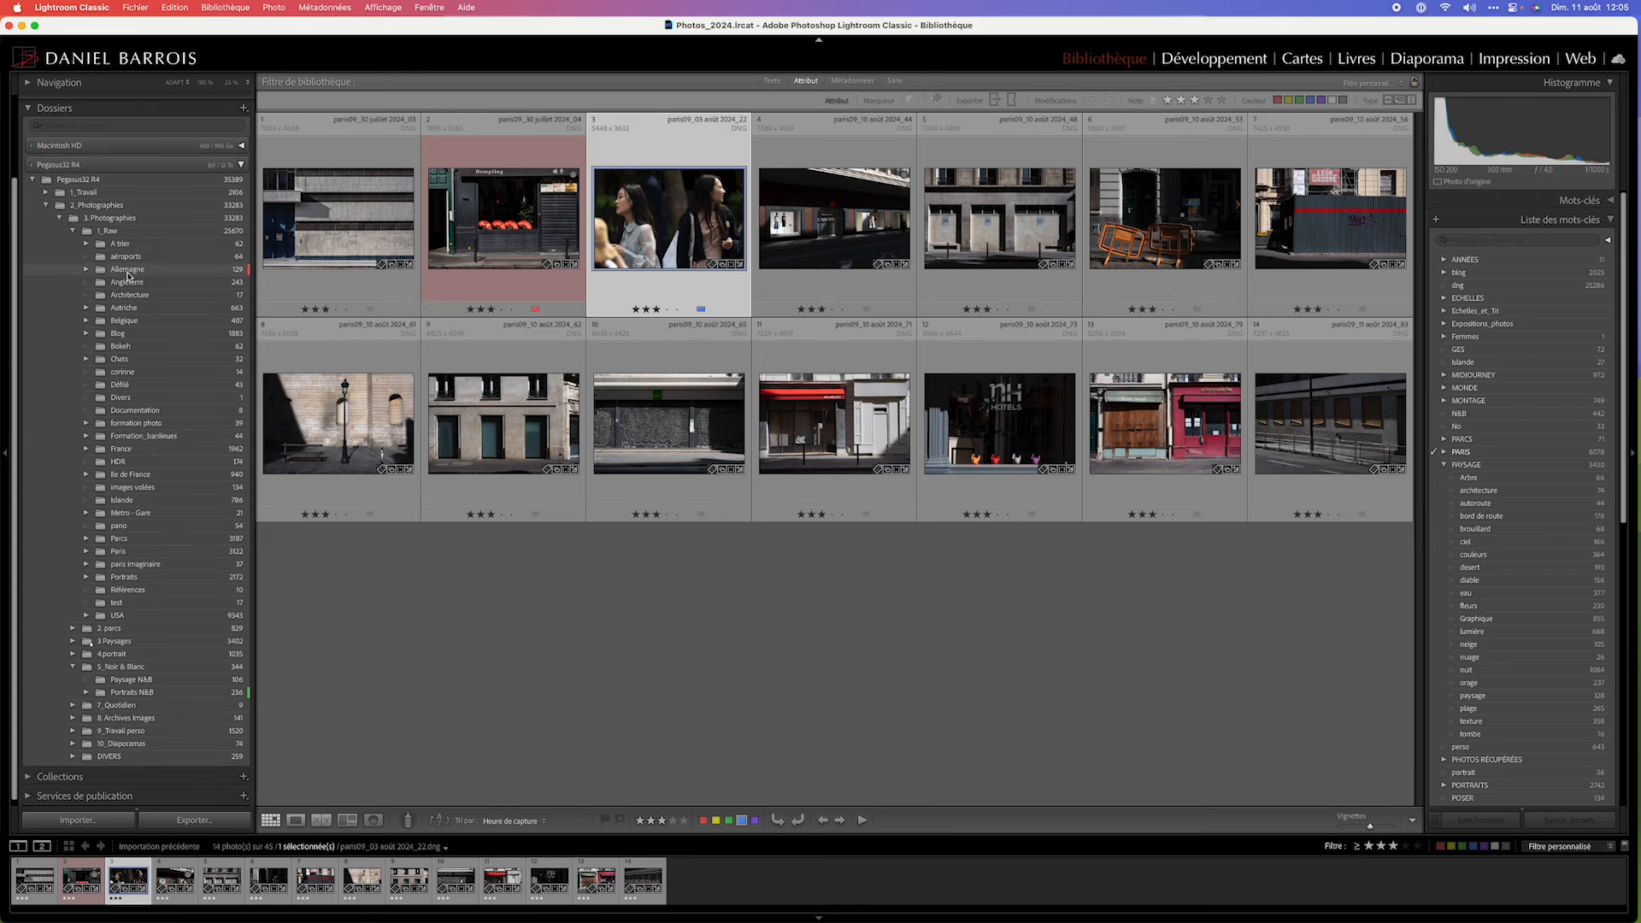
right_click(190, 271)
mouse_move(244, 375)
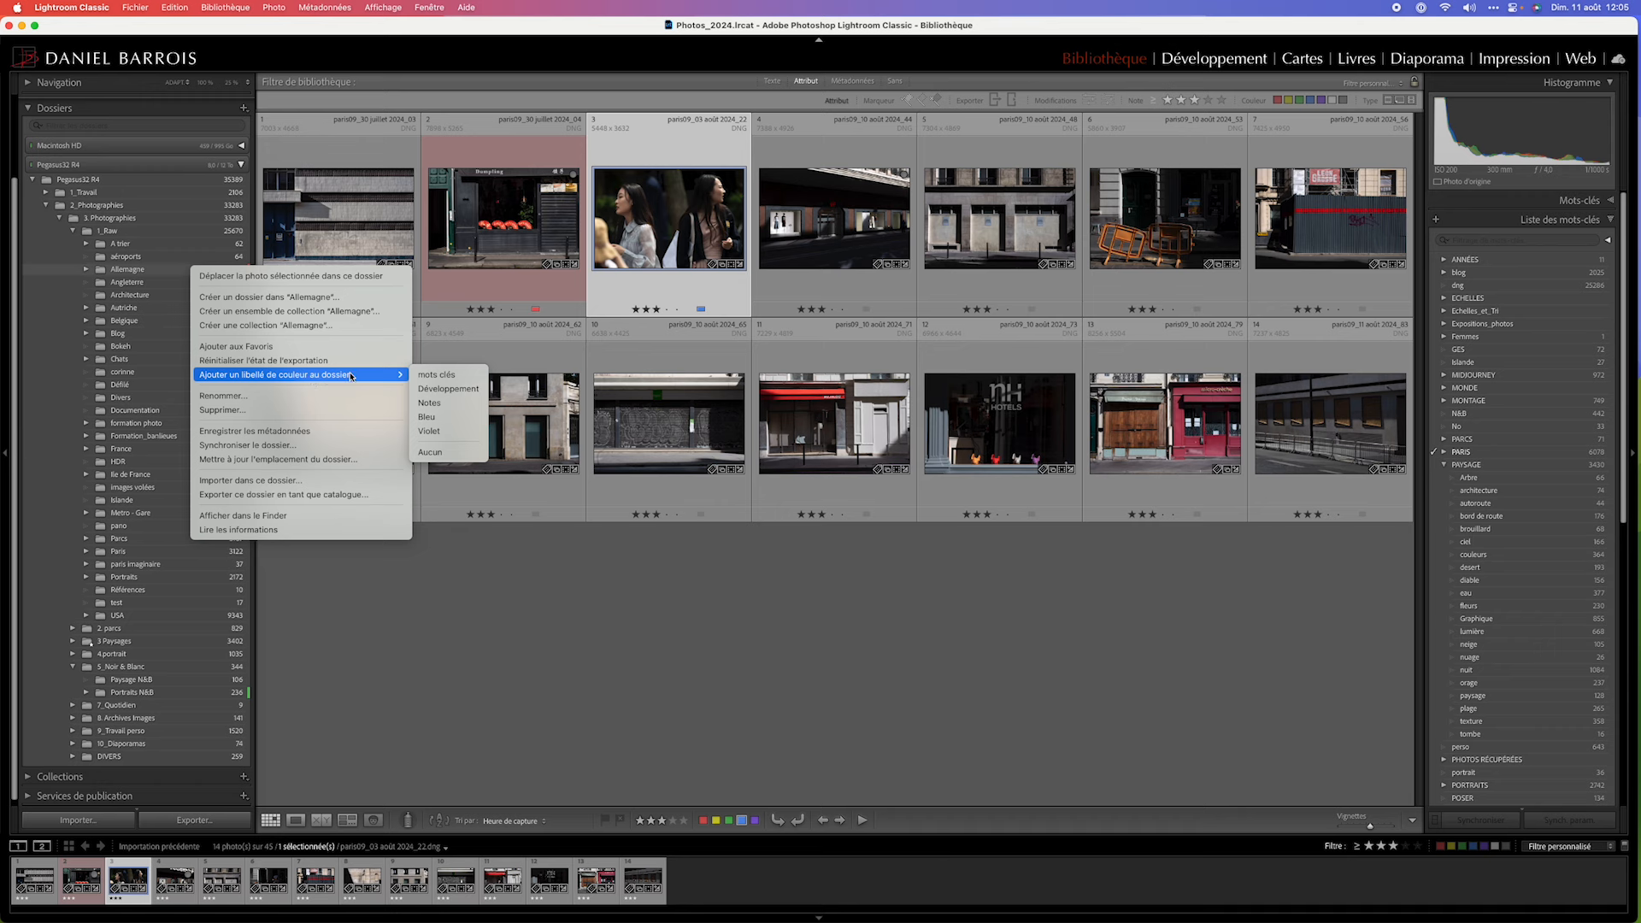
click(454, 377)
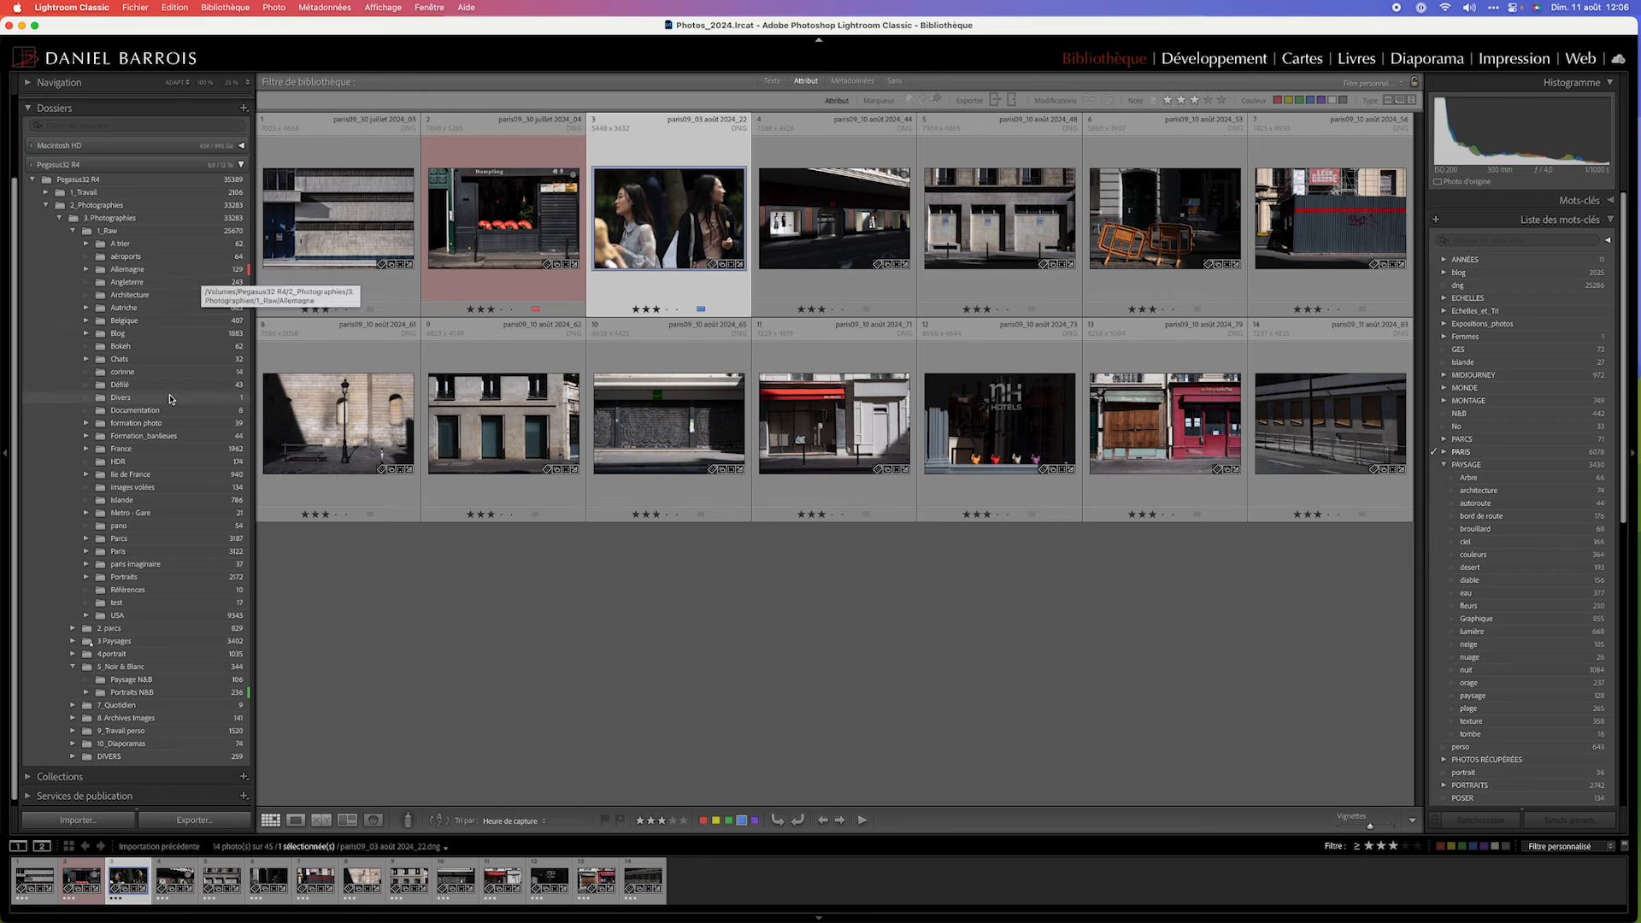
Open the Portraits N&B folder and look through its photos down to the last row to examine their colour labels
scroll(174, 393, down, 1)
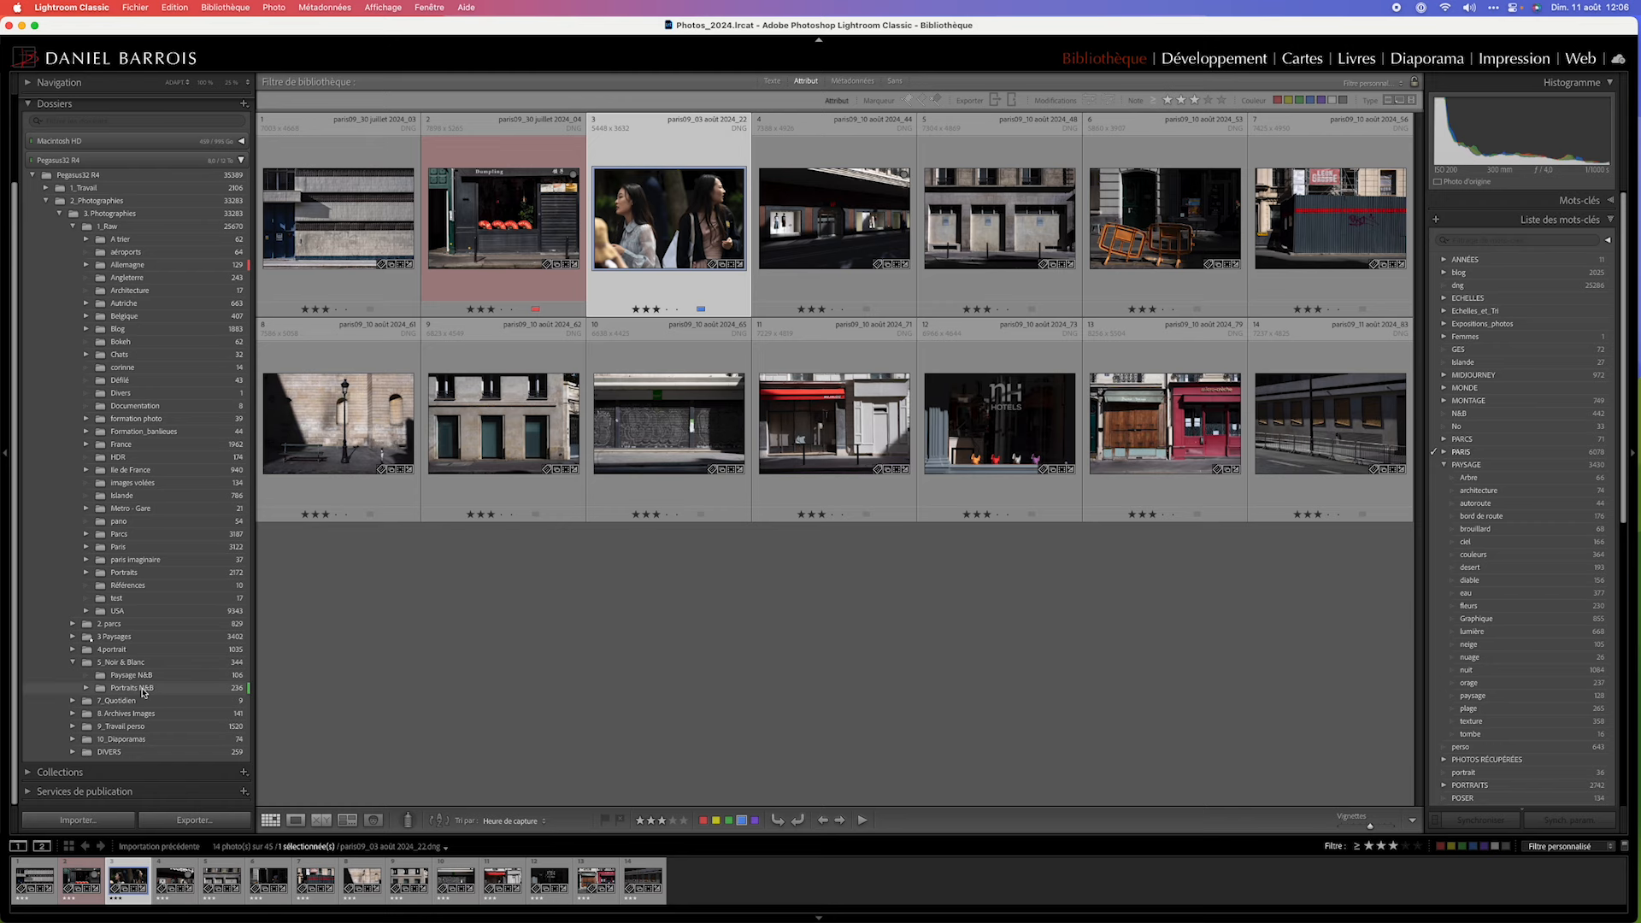
click(128, 688)
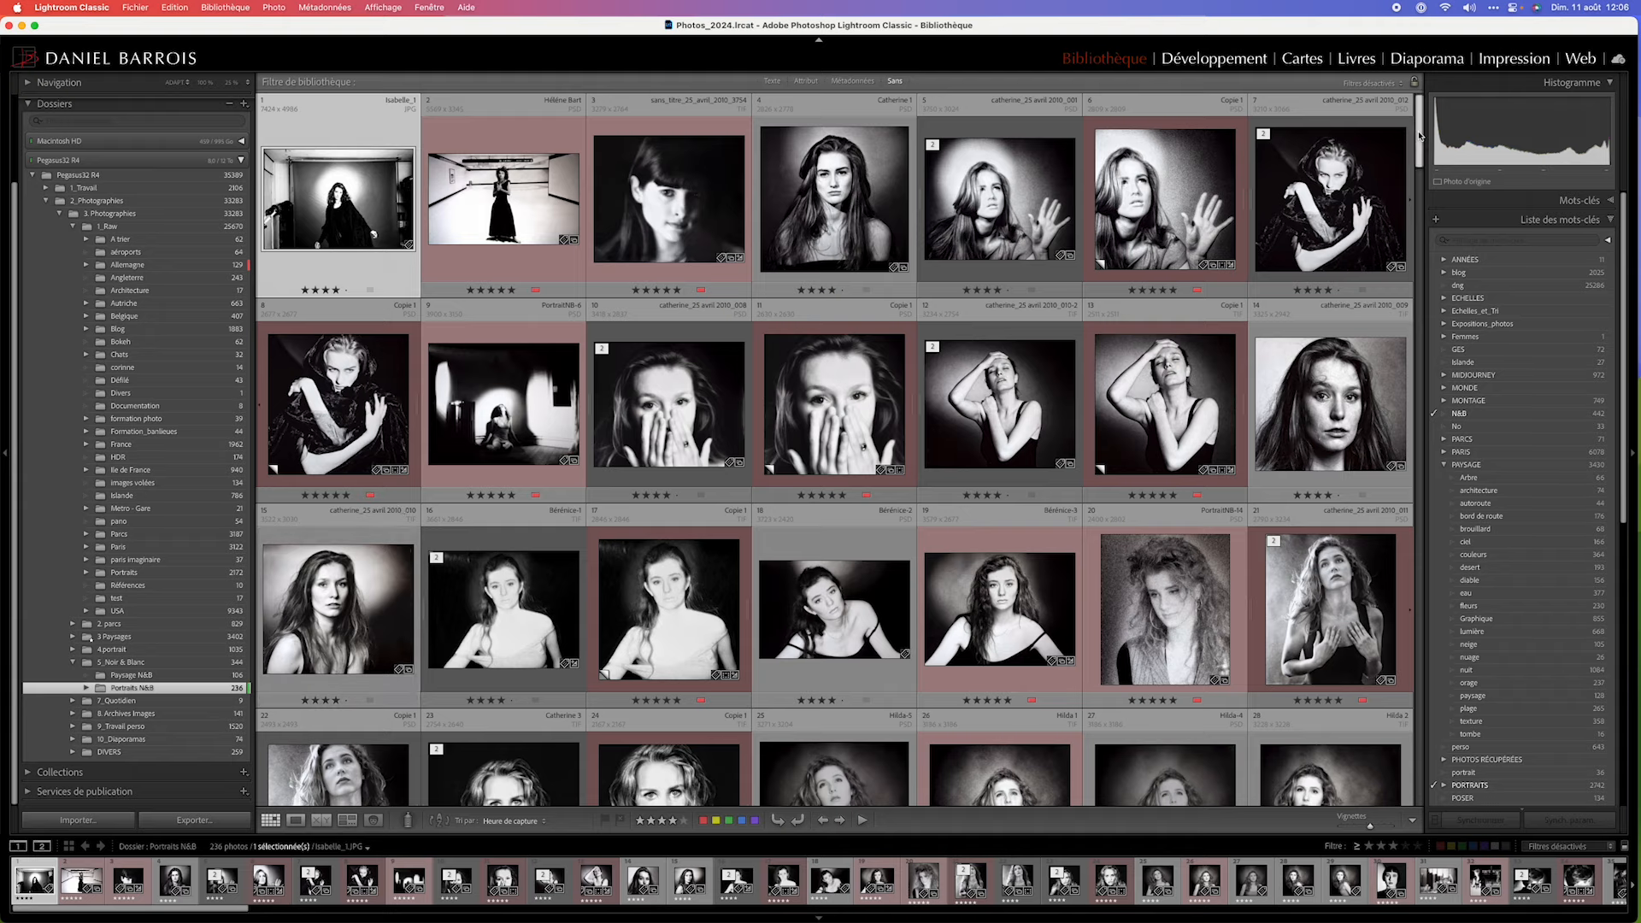
scroll(1385, 512, down, 20)
scroll(1385, 512, down, 15)
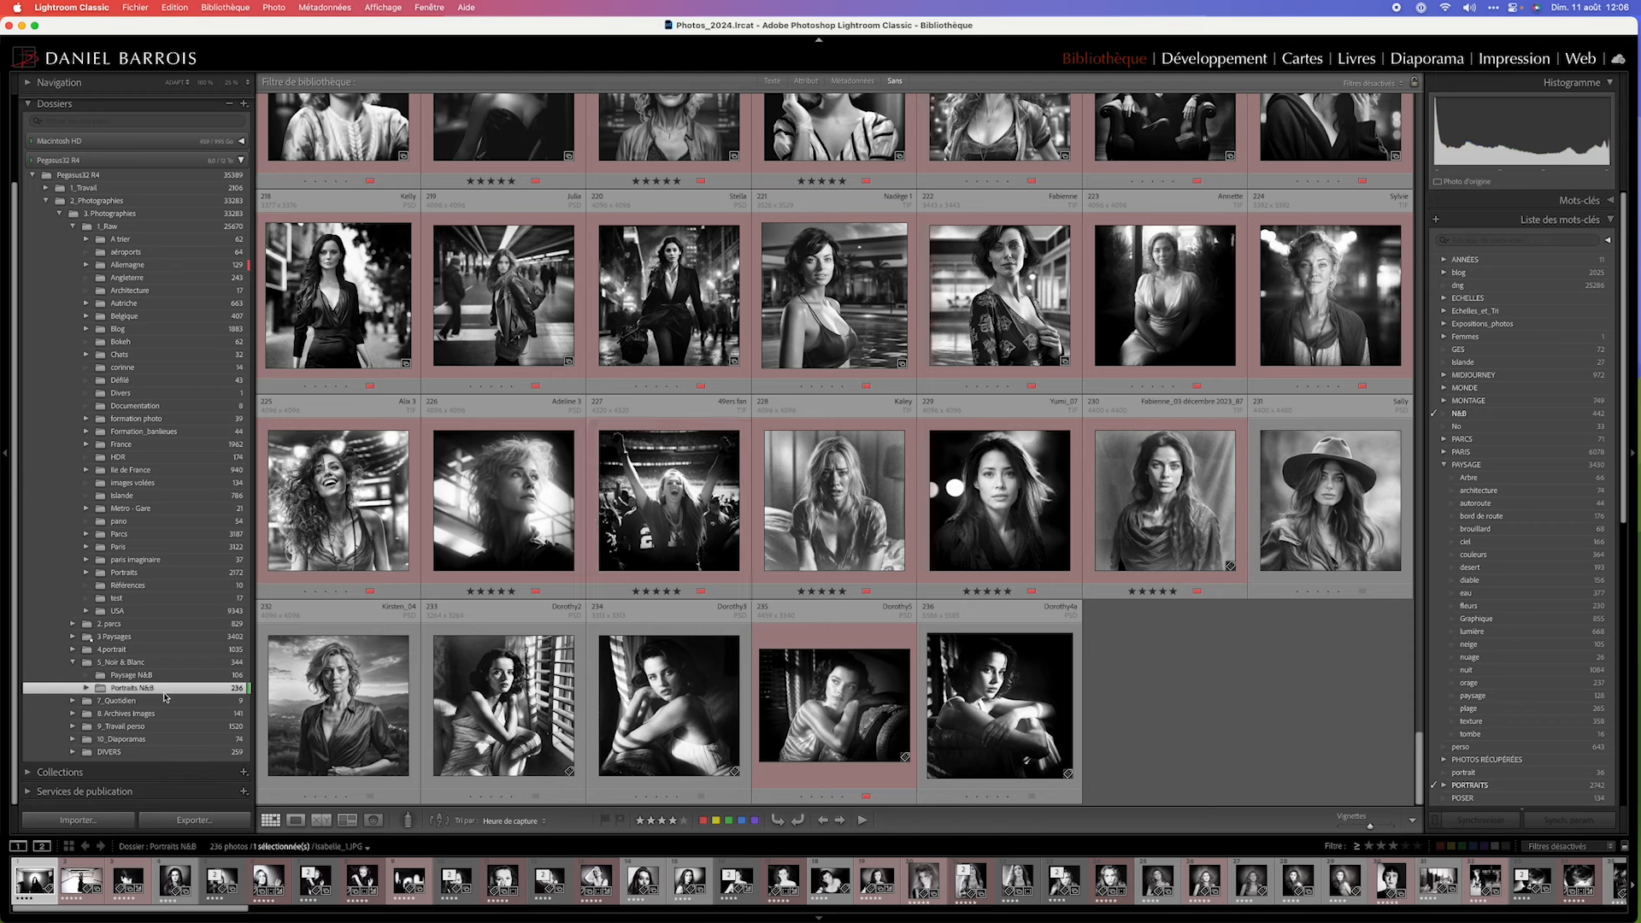
scroll(218, 349, up, 3)
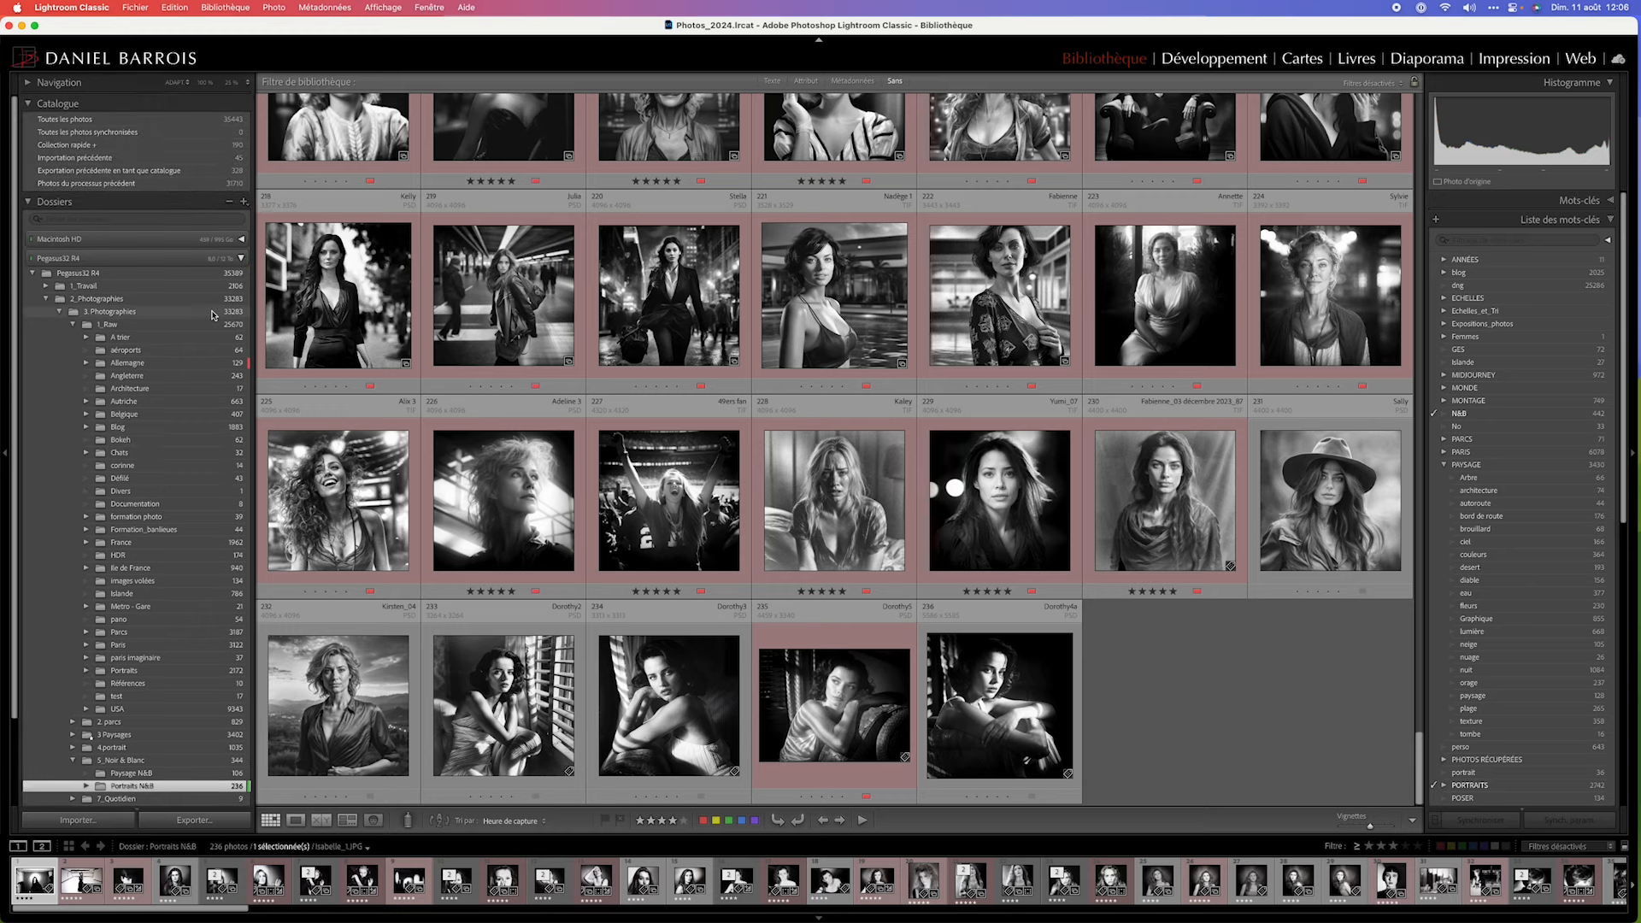
View the Collection rapide with the Attribut filter, and go back to the attribute-filtered Importation précédente photos
click(132, 145)
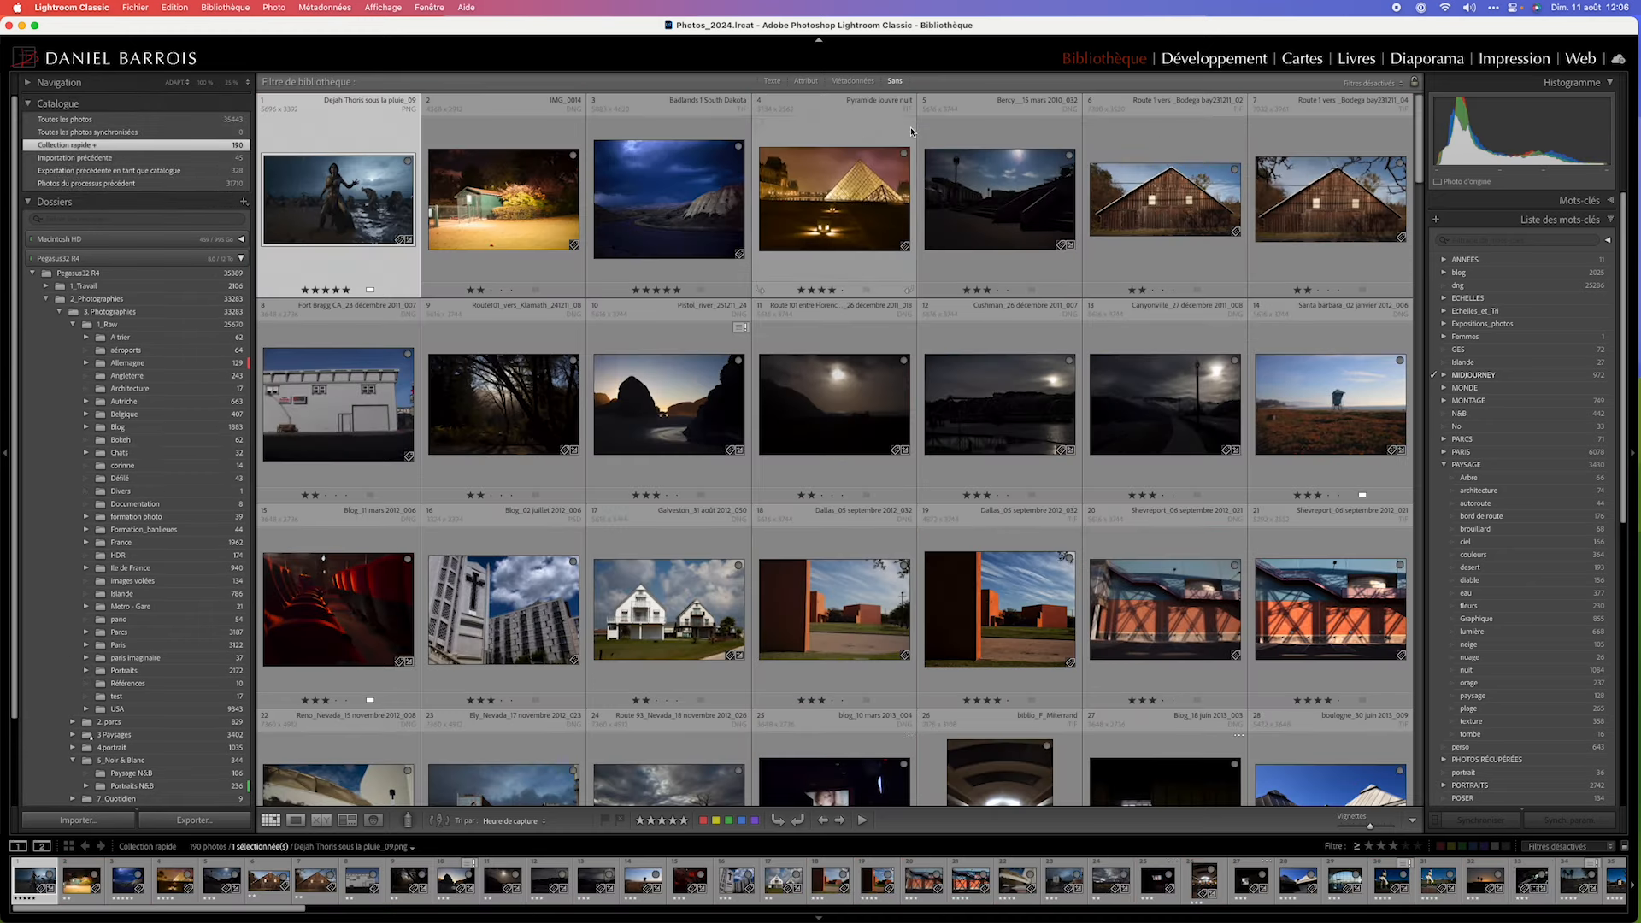
click(808, 81)
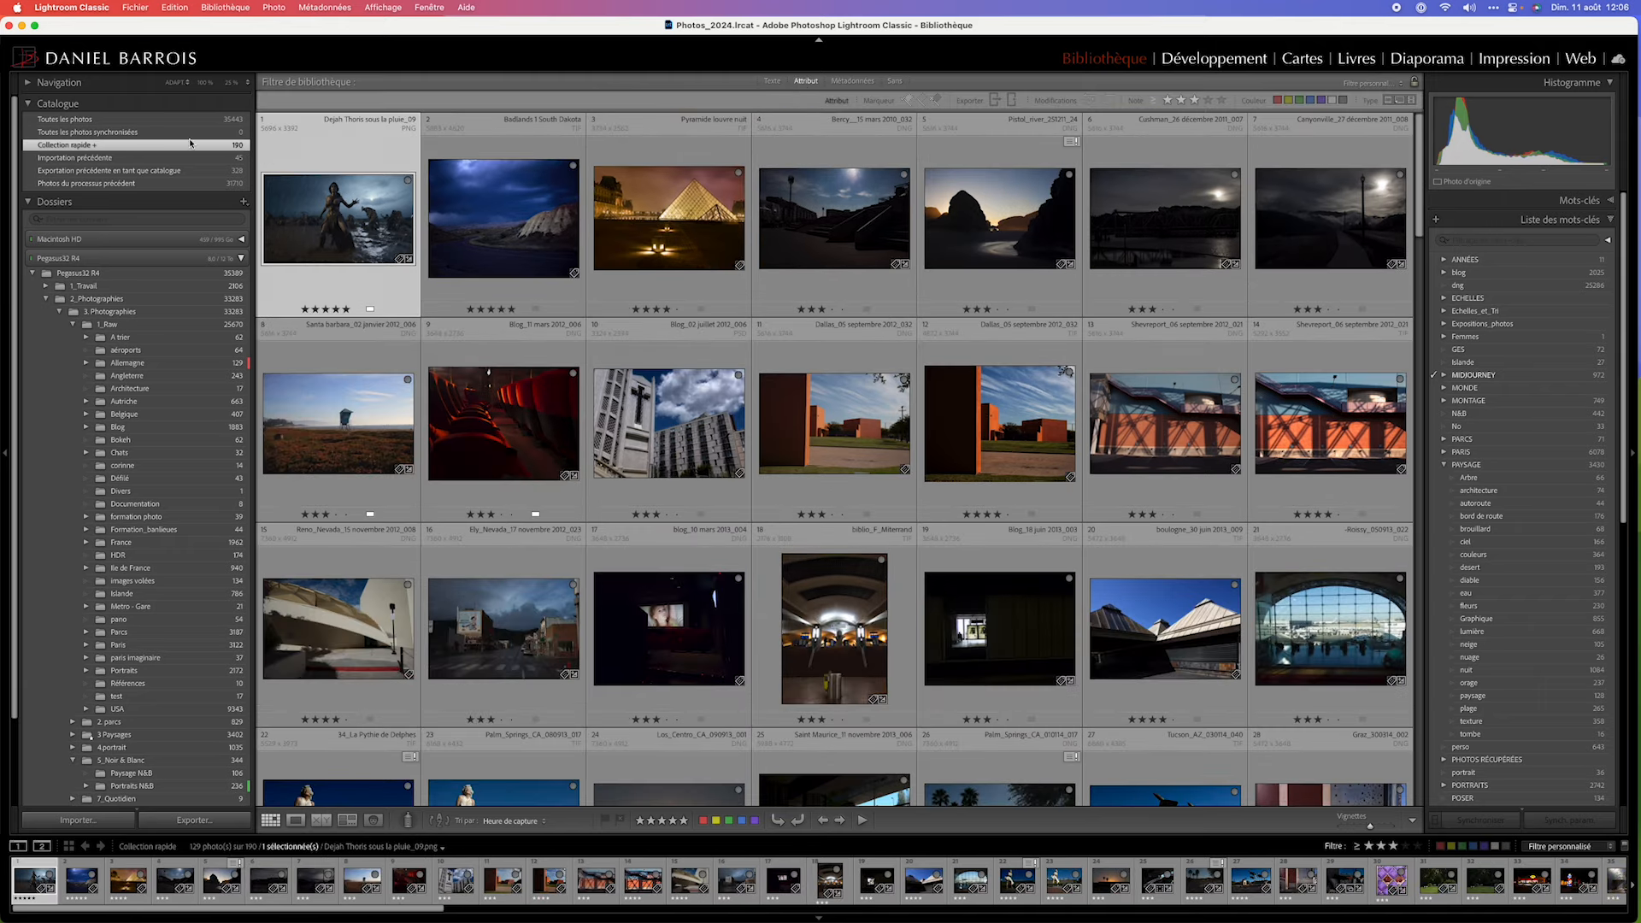
click(137, 157)
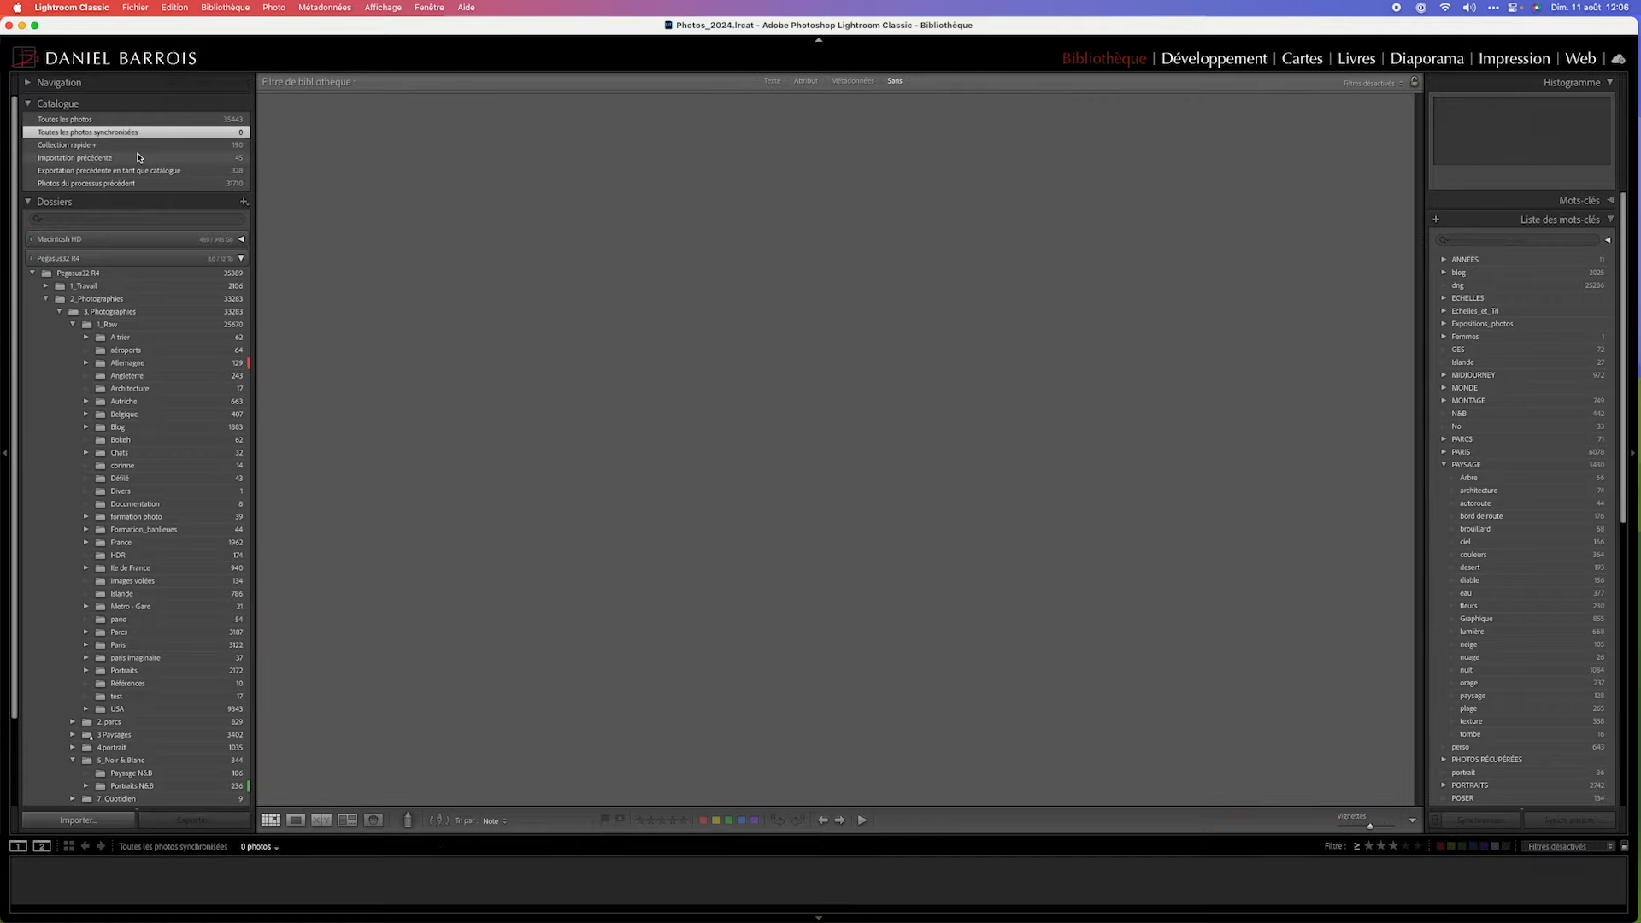
click(806, 81)
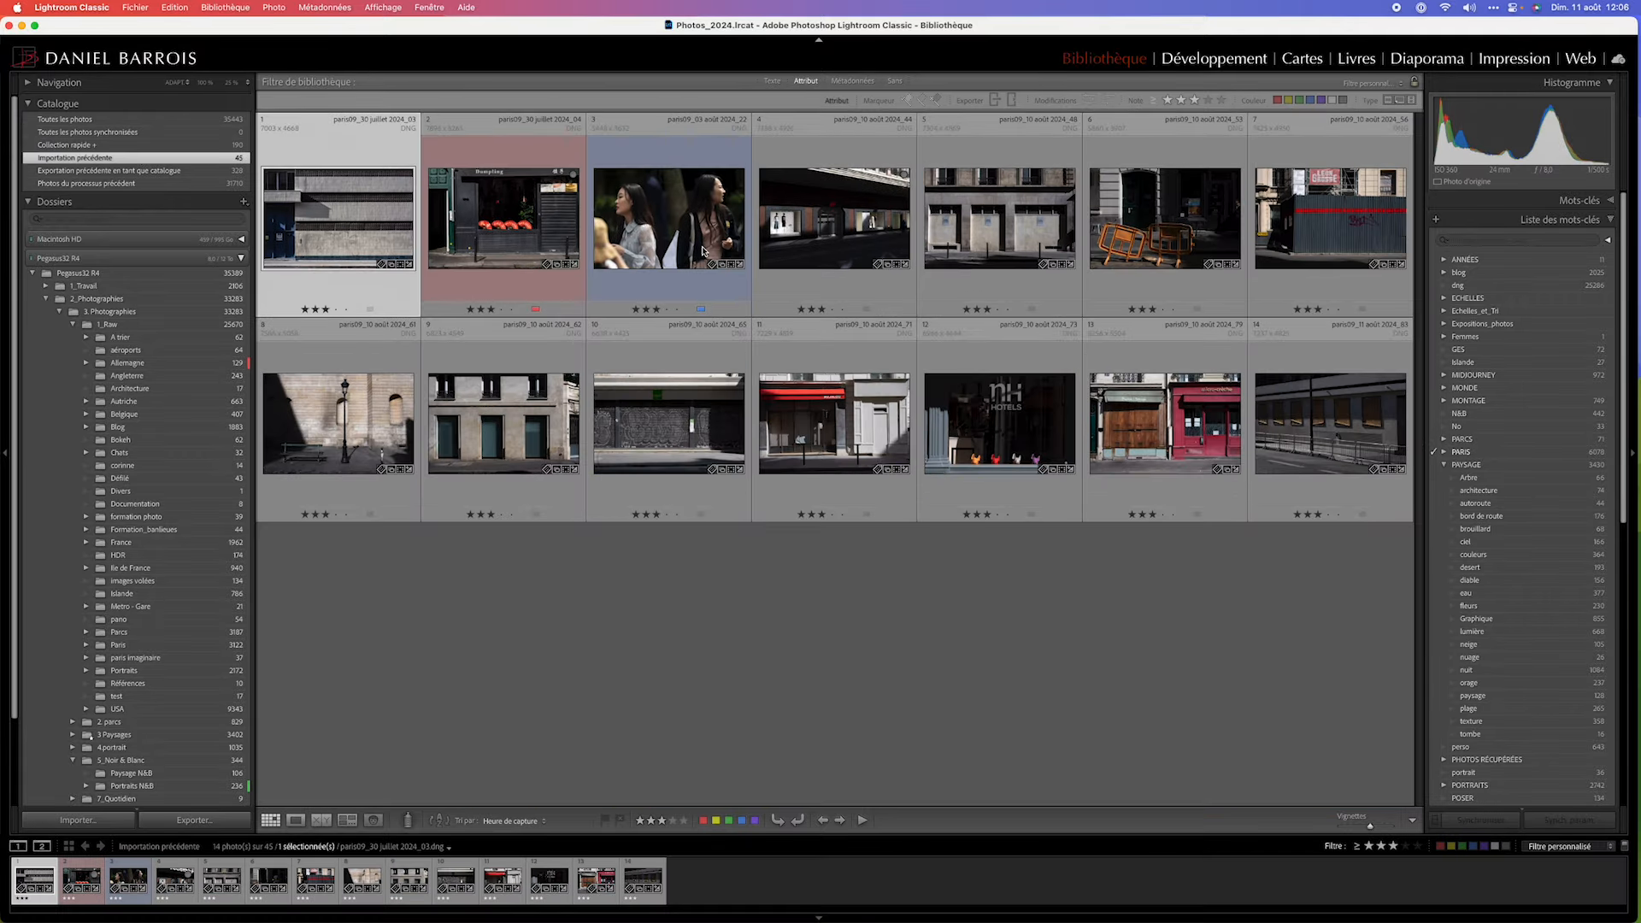